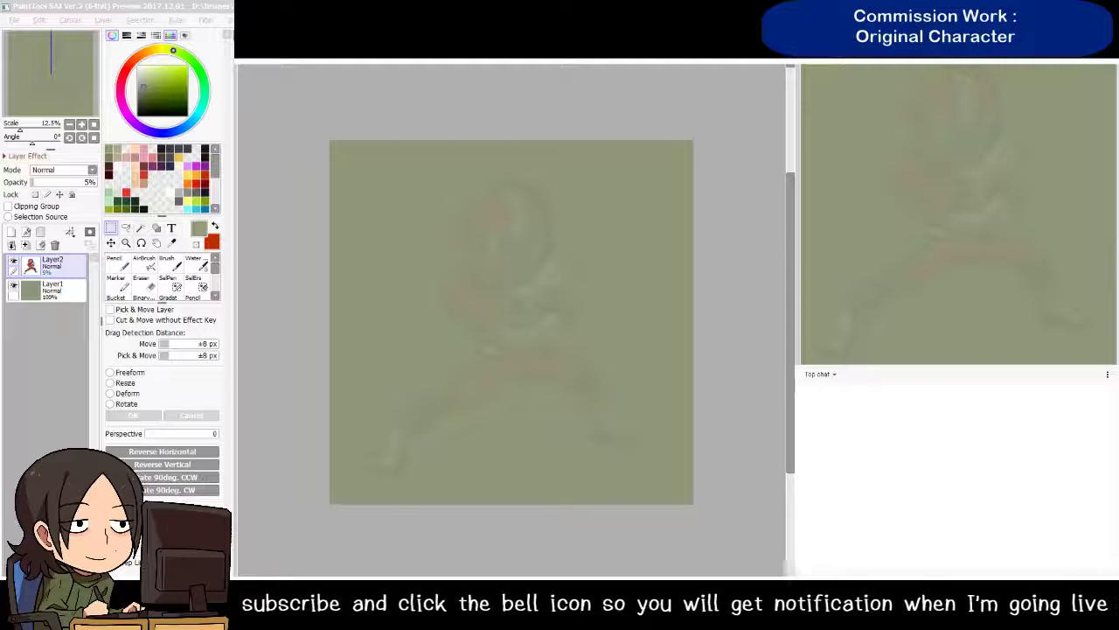
Add a new layer above the faded character reference on Layer2 and ready the black Pencil for sketching
{"action": "left_click", "coordinate": [60, 261]}
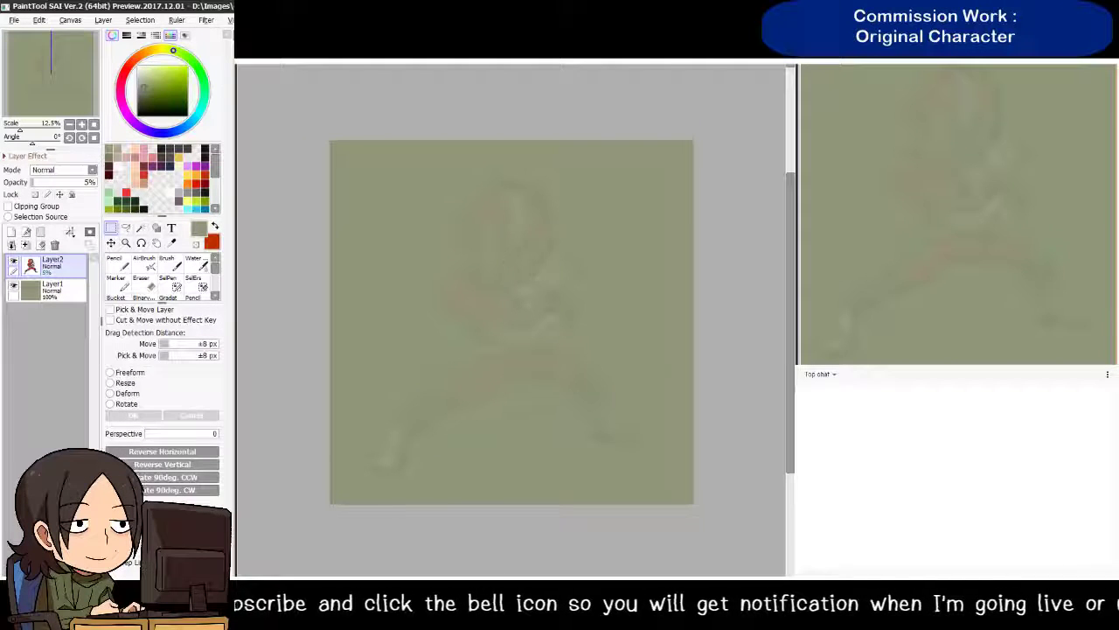
{"action": "left_click", "coordinate": [26, 232]}
{"action": "key", "text": "n"}
{"action": "key", "text": "ctrl+Tab"}
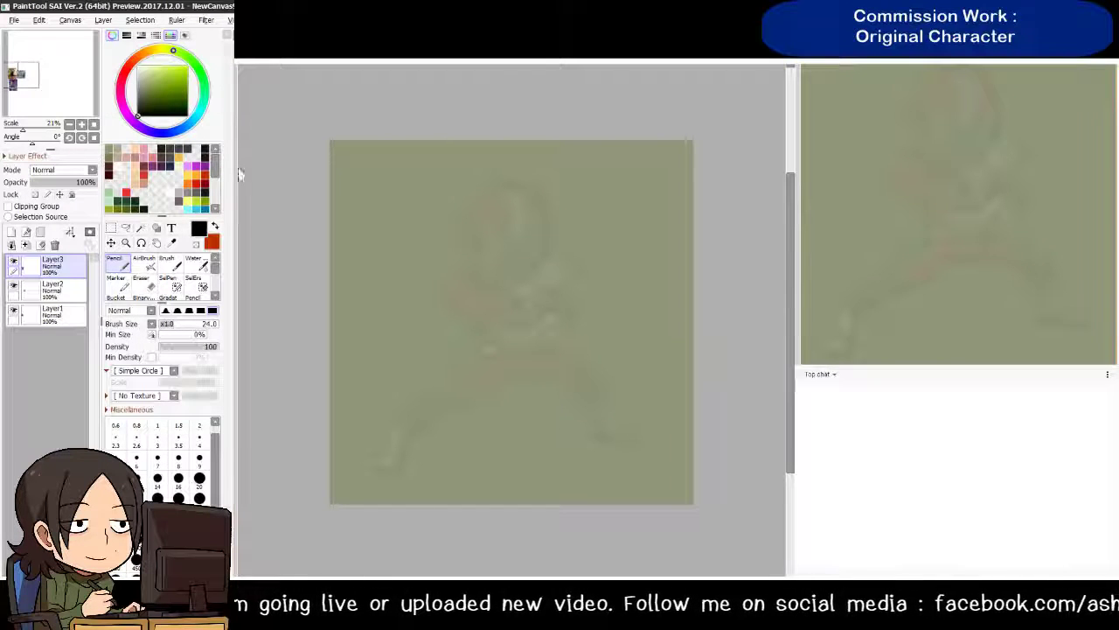
{"action": "left_click", "coordinate": [81, 124]}
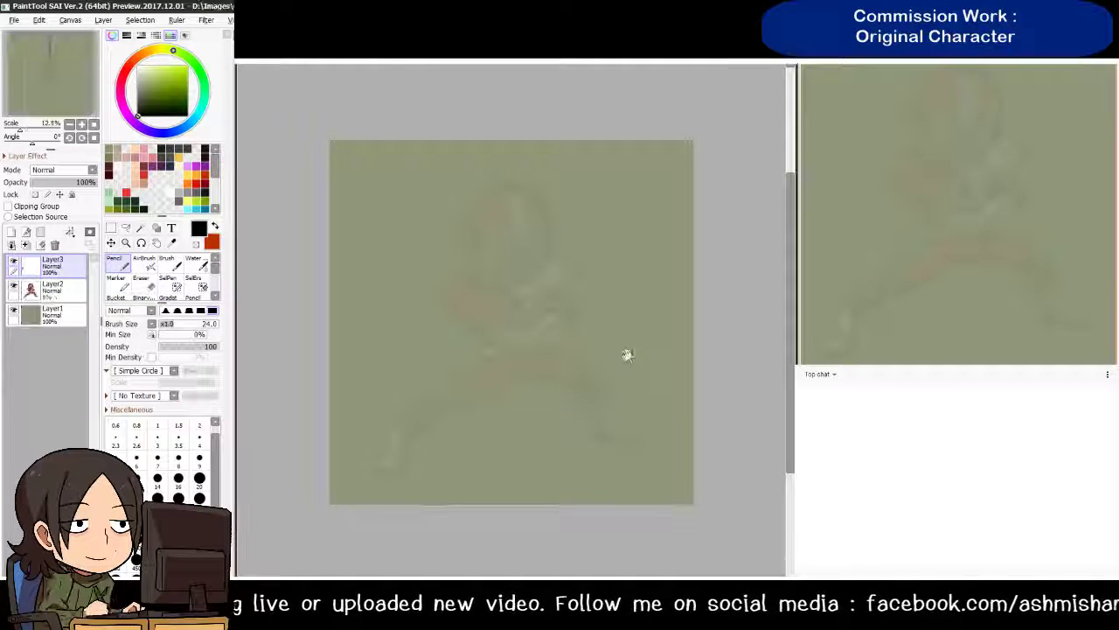
{"action": "left_click_drag", "start_coordinate": [494, 180], "coordinate": [470, 249]}
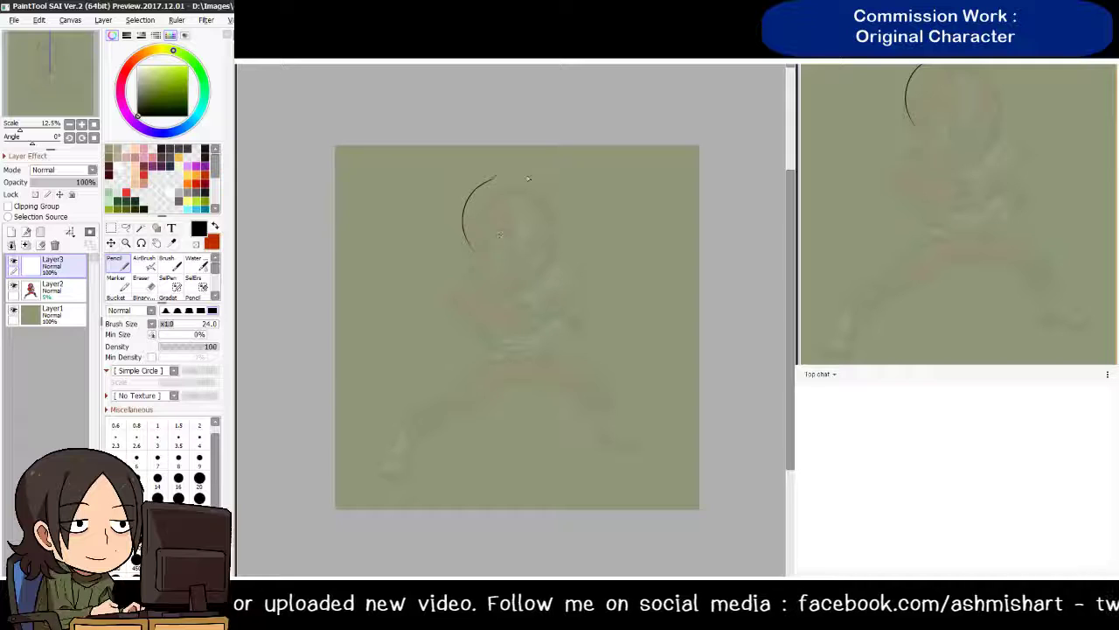
{"action": "mouse_move", "coordinate": [502, 173]}
{"action": "left_mouse_down"}
{"action": "mouse_move", "coordinate": [548, 230]}
{"action": "mouse_move", "coordinate": [544, 243]}
{"action": "left_mouse_up"}
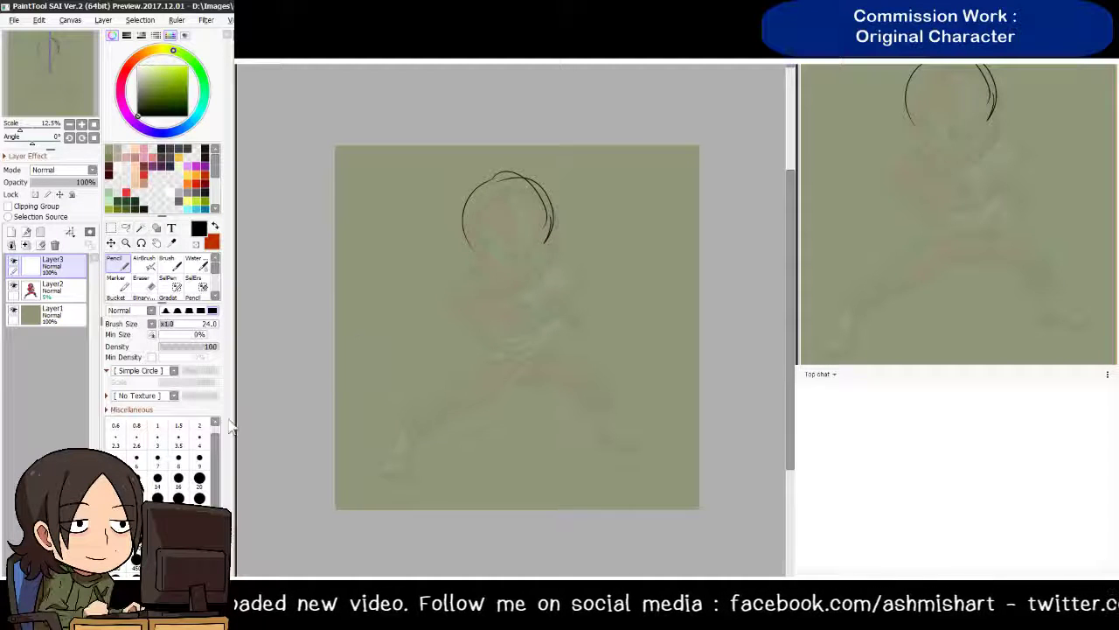
{"action": "key", "text": "ctrl+z"}
{"action": "key", "text": "ctrl+z"}
{"action": "key", "text": "ctrl+z"}
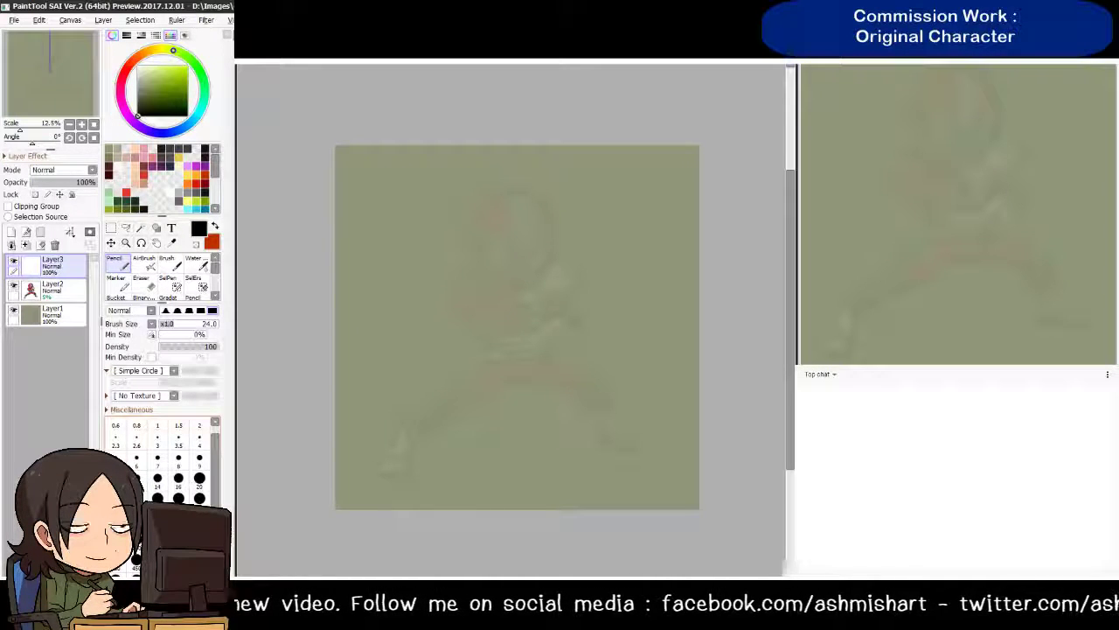
Set the Pencil brush size to 35 and sketch a round head over the faded reference's head
{"action": "left_click", "coordinate": [157, 497]}
{"action": "key", "text": "ctrl+z"}
{"action": "mouse_move", "coordinate": [488, 192]}
{"action": "left_mouse_down"}
{"action": "mouse_move", "coordinate": [487, 266]}
{"action": "mouse_move", "coordinate": [549, 203]}
{"action": "mouse_move", "coordinate": [490, 273]}
{"action": "left_mouse_up"}
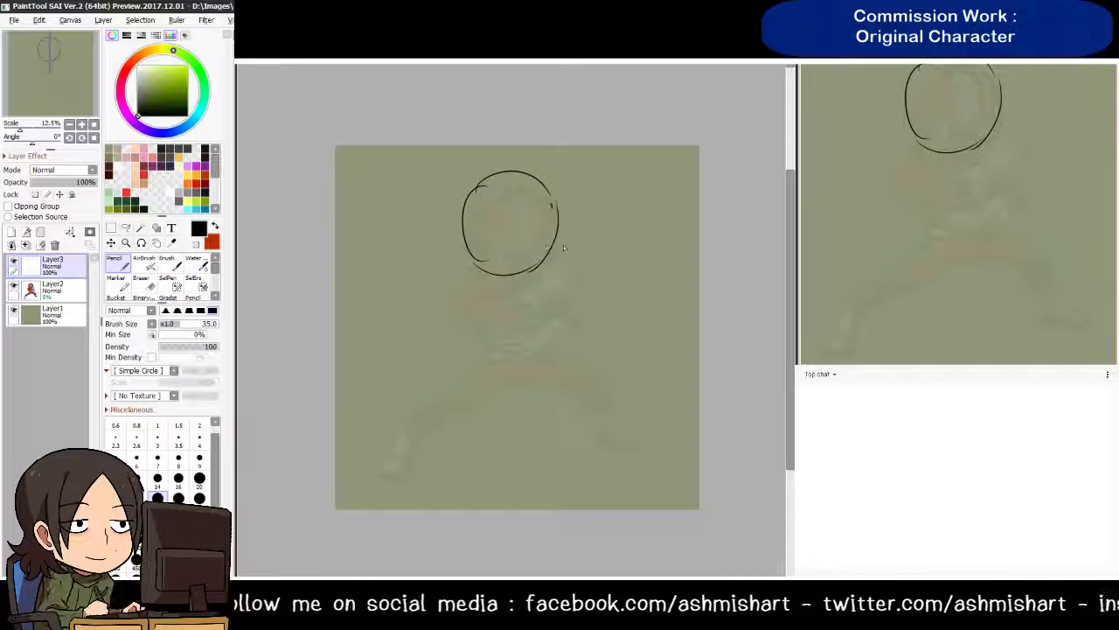
Sketch the angled cheek, jaw and chin around the head circle, with a diagonal curved centre line across the face
{"action": "left_click_drag", "start_coordinate": [552, 203], "coordinate": [564, 258]}
{"action": "left_click_drag", "start_coordinate": [461, 245], "coordinate": [534, 296]}
{"action": "key", "text": "ctrl+z"}
{"action": "left_click_drag", "start_coordinate": [478, 262], "coordinate": [543, 278]}
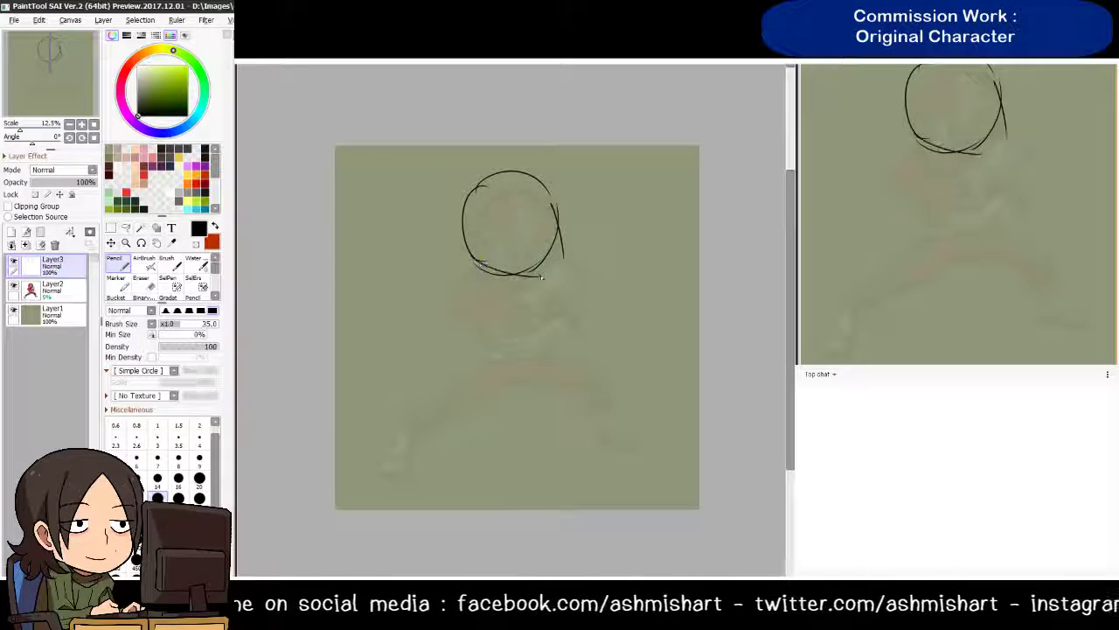
{"action": "mouse_move", "coordinate": [554, 190]}
{"action": "left_mouse_down"}
{"action": "mouse_move", "coordinate": [574, 250]}
{"action": "mouse_move", "coordinate": [553, 278]}
{"action": "left_mouse_up"}
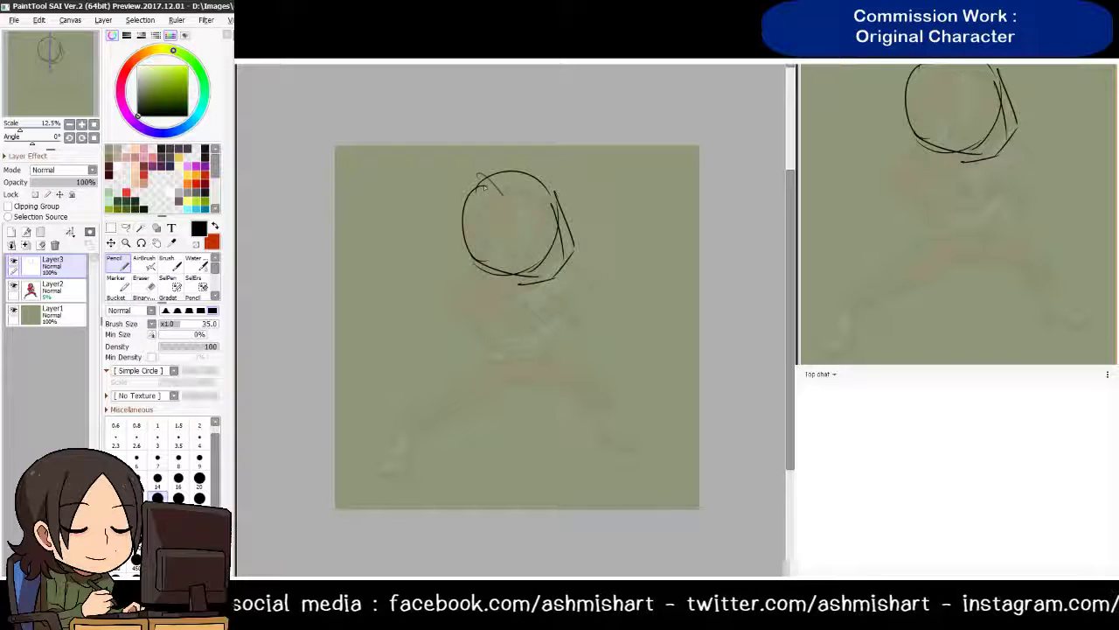
{"action": "left_click_drag", "start_coordinate": [478, 173], "coordinate": [538, 273]}
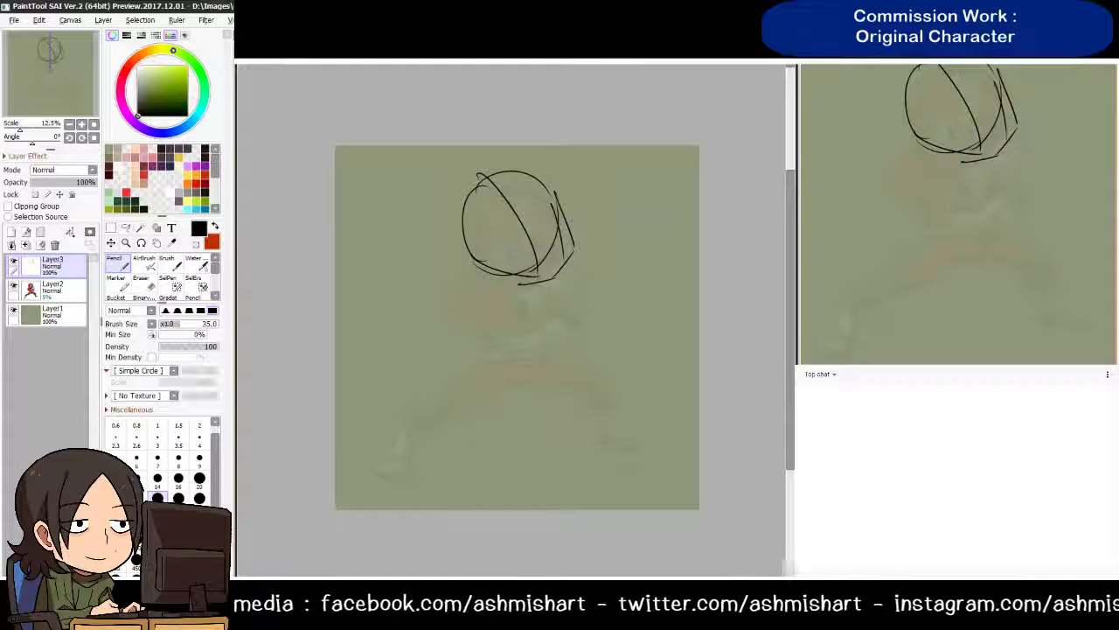
{"action": "left_click_drag", "start_coordinate": [471, 260], "coordinate": [515, 285]}
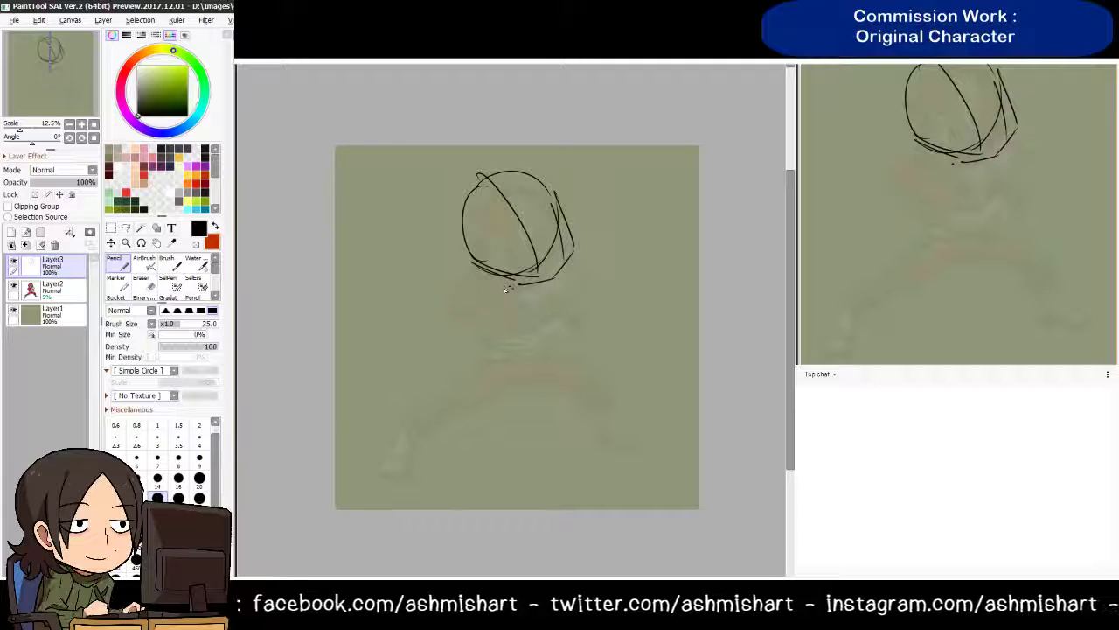
Sketch the torso beneath the head with two curved sides, a shoulder line and a rounded pelvis
{"action": "left_click_drag", "start_coordinate": [564, 274], "coordinate": [575, 334]}
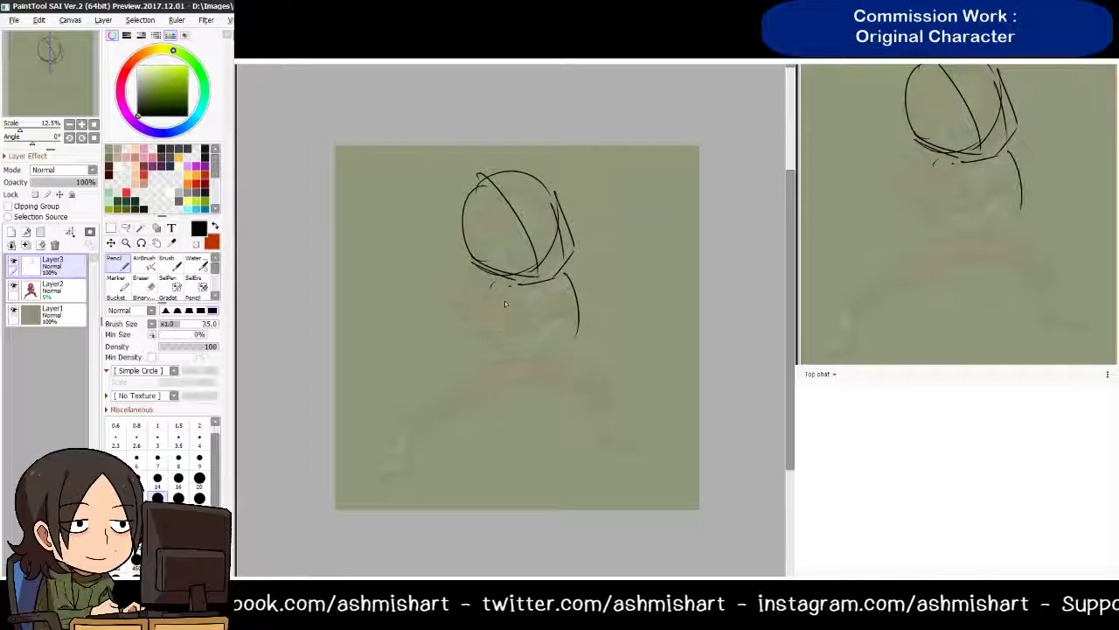
{"action": "left_click_drag", "start_coordinate": [494, 285], "coordinate": [515, 349]}
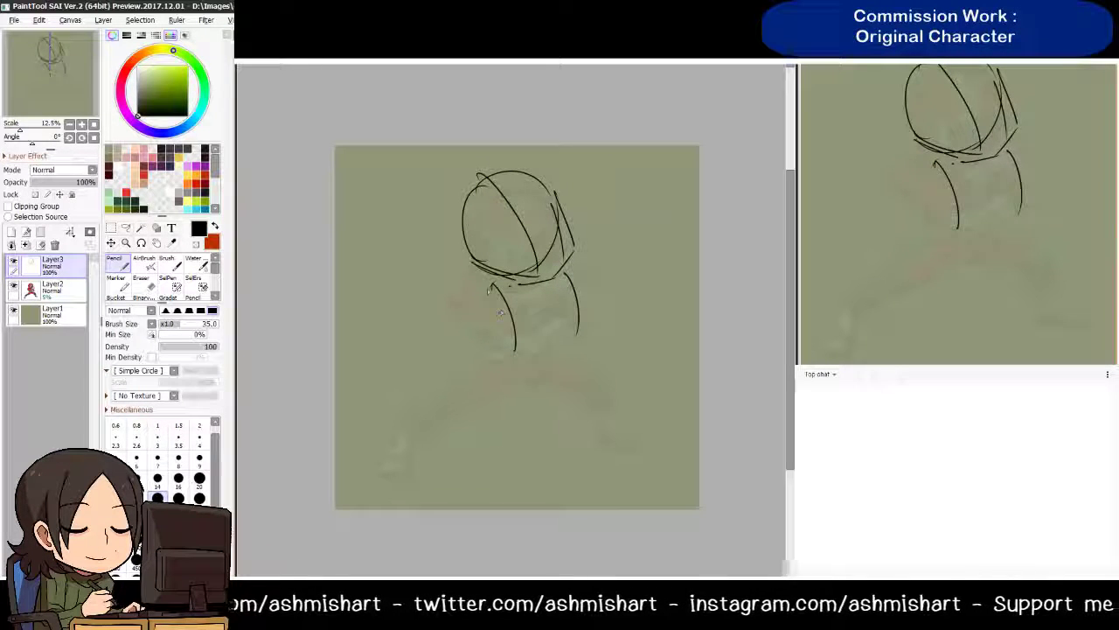
{"action": "mouse_move", "coordinate": [490, 287]}
{"action": "left_mouse_down"}
{"action": "mouse_move", "coordinate": [516, 352]}
{"action": "mouse_move", "coordinate": [473, 371]}
{"action": "mouse_move", "coordinate": [517, 396]}
{"action": "mouse_move", "coordinate": [569, 378]}
{"action": "mouse_move", "coordinate": [568, 358]}
{"action": "left_mouse_up"}
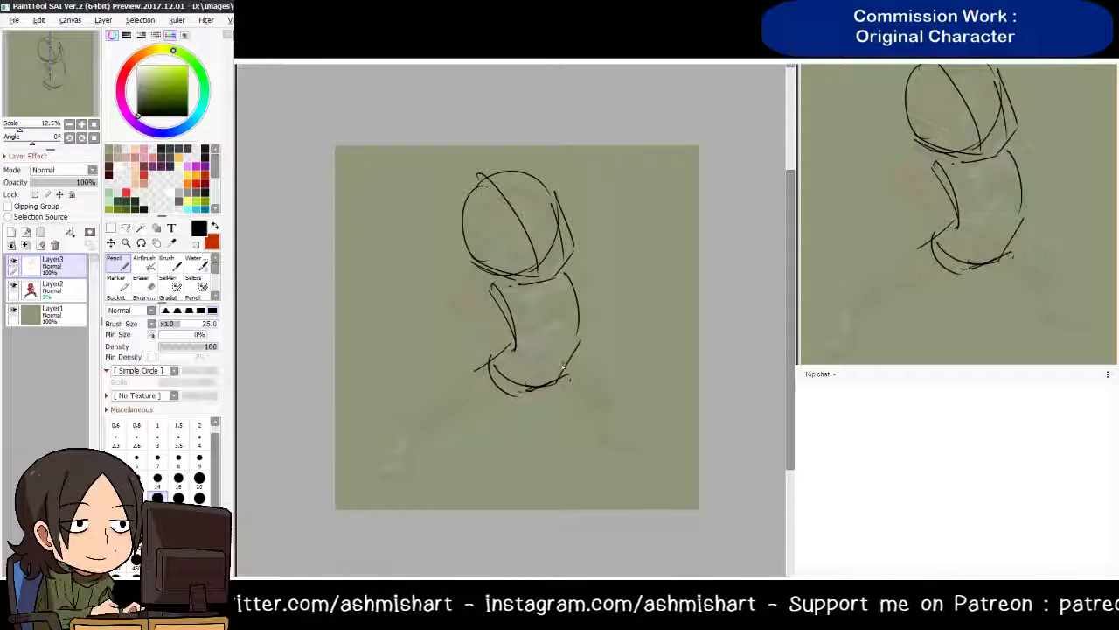
{"action": "mouse_move", "coordinate": [495, 366]}
{"action": "left_mouse_down"}
{"action": "mouse_move", "coordinate": [584, 343]}
{"action": "mouse_move", "coordinate": [562, 384]}
{"action": "left_mouse_up"}
{"action": "left_click_drag", "start_coordinate": [577, 325], "coordinate": [591, 357]}
{"action": "left_click_drag", "start_coordinate": [566, 275], "coordinate": [581, 342]}
{"action": "left_click_drag", "start_coordinate": [570, 277], "coordinate": [547, 279]}
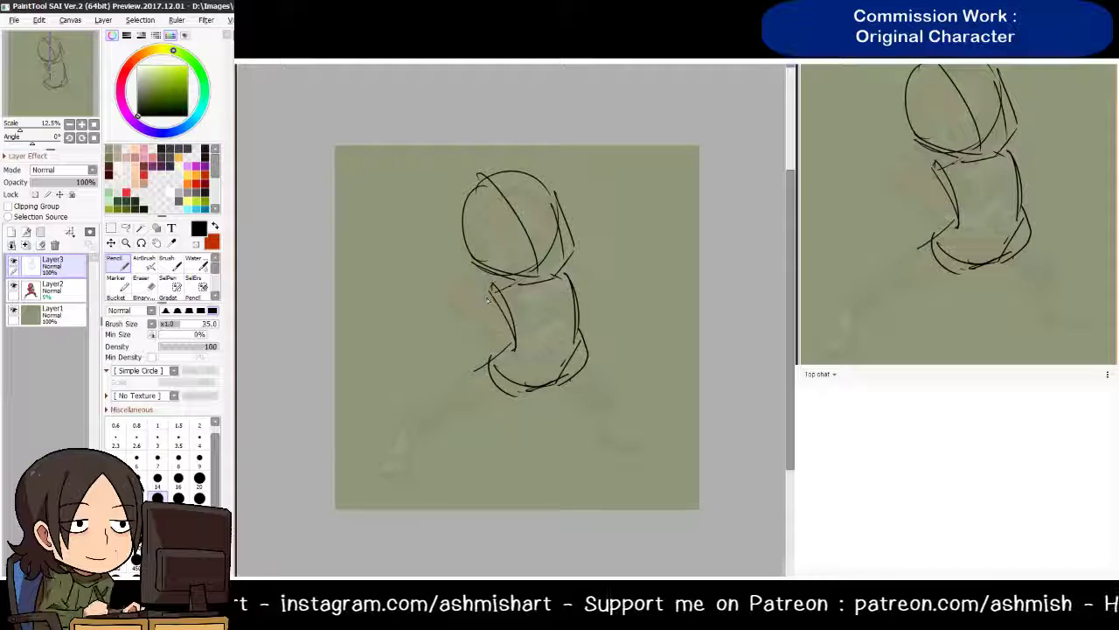
Sketch the arm on the torso's left side with a round shoulder, bent elbow and raised hand
{"action": "mouse_move", "coordinate": [490, 285]}
{"action": "left_mouse_down"}
{"action": "mouse_move", "coordinate": [480, 338]}
{"action": "mouse_move", "coordinate": [449, 290]}
{"action": "mouse_move", "coordinate": [453, 346]}
{"action": "left_mouse_up"}
{"action": "key", "text": "ctrl+z"}
{"action": "key", "text": "ctrl+z"}
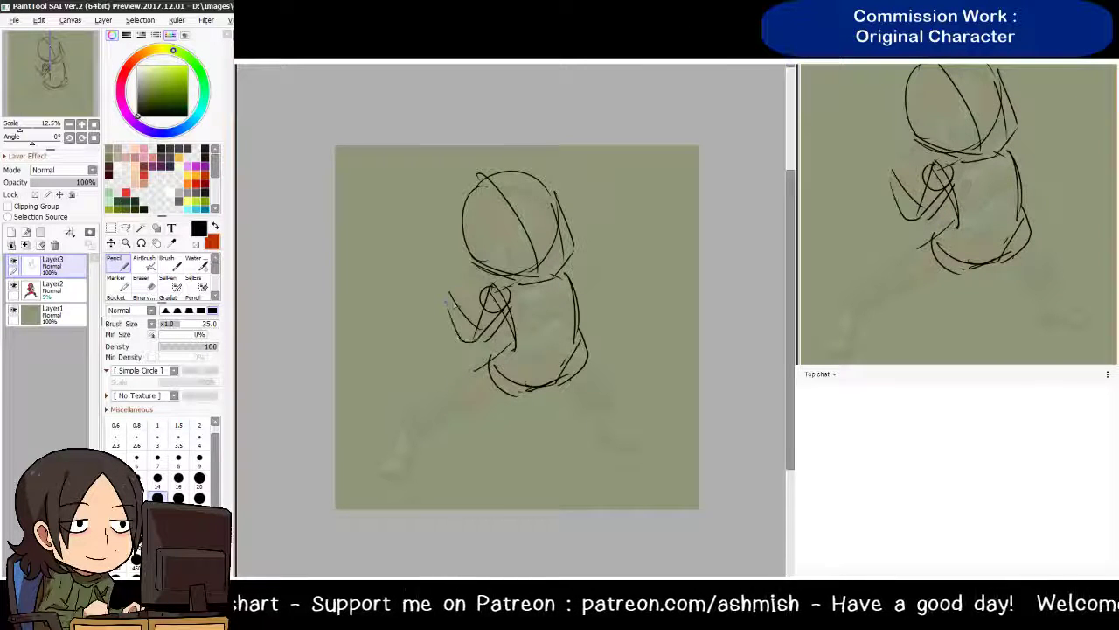
{"action": "mouse_move", "coordinate": [442, 297]}
{"action": "left_mouse_down"}
{"action": "mouse_move", "coordinate": [465, 305]}
{"action": "mouse_move", "coordinate": [455, 278]}
{"action": "mouse_move", "coordinate": [456, 291]}
{"action": "left_mouse_up"}
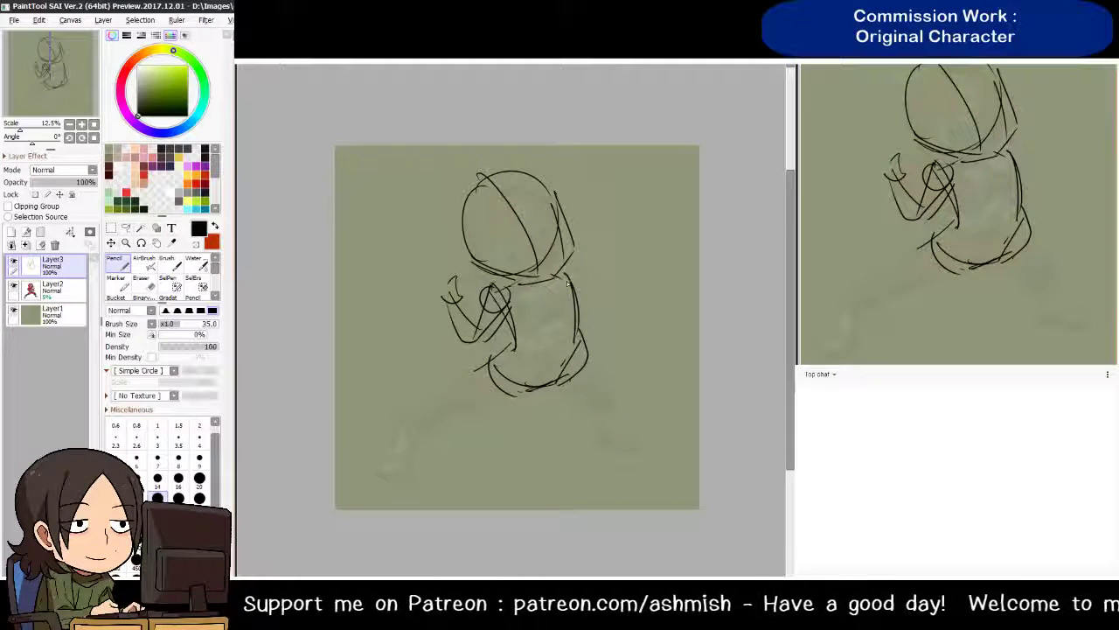
Sketch the arm on the torso's right side, bent upward at the elbow, with a raised two-fingered hand beside the head
{"action": "left_click_drag", "start_coordinate": [565, 264], "coordinate": [610, 261]}
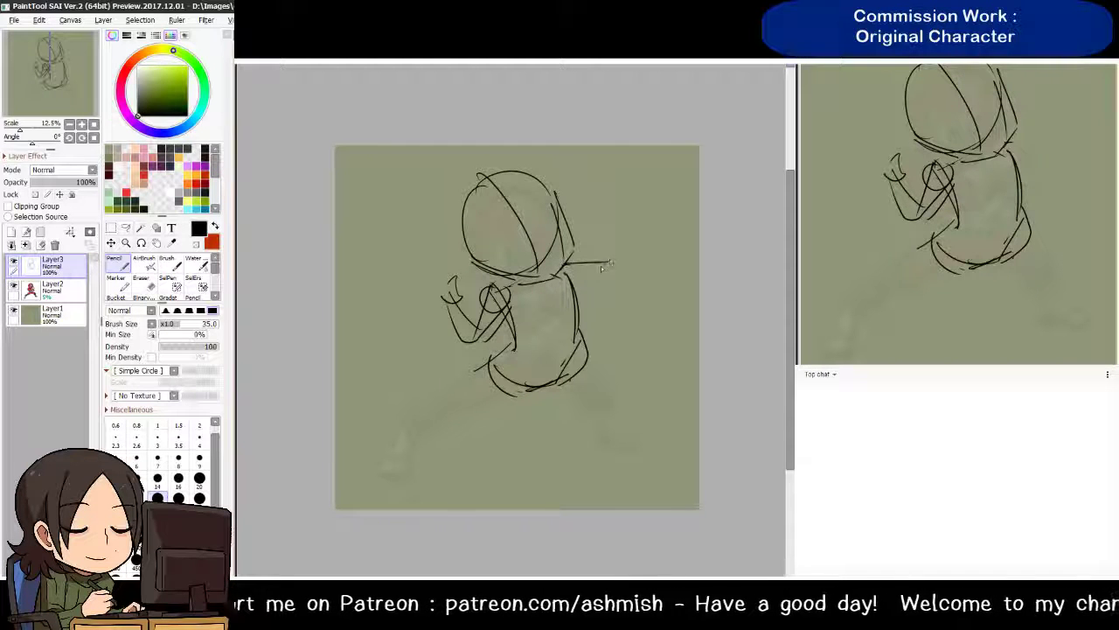
{"action": "left_click_drag", "start_coordinate": [574, 294], "coordinate": [616, 267]}
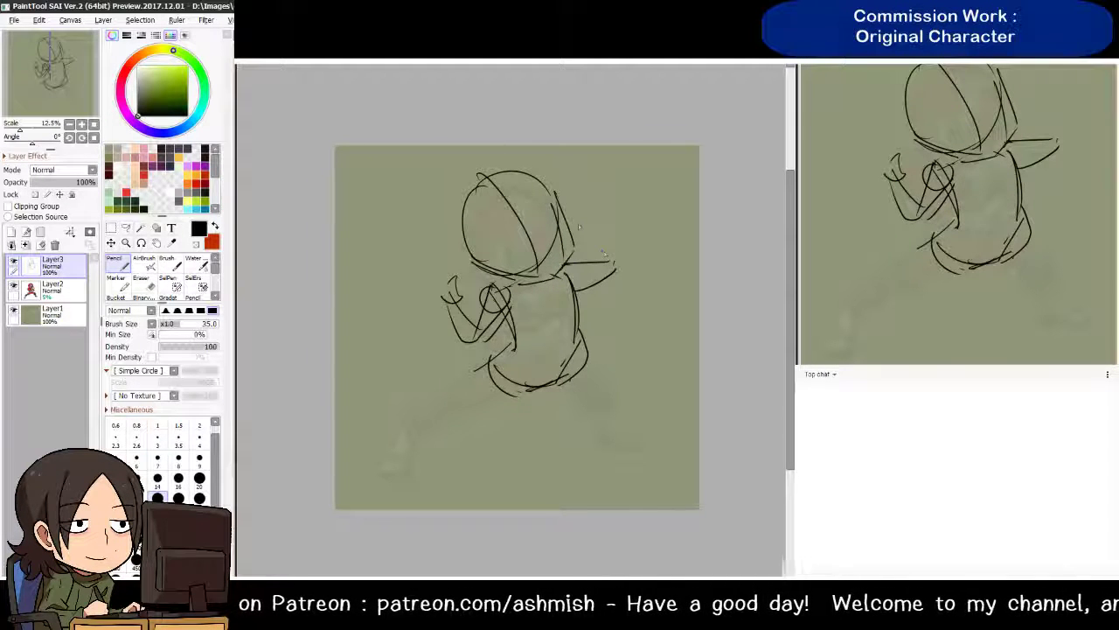
{"action": "left_click_drag", "start_coordinate": [579, 225], "coordinate": [612, 259]}
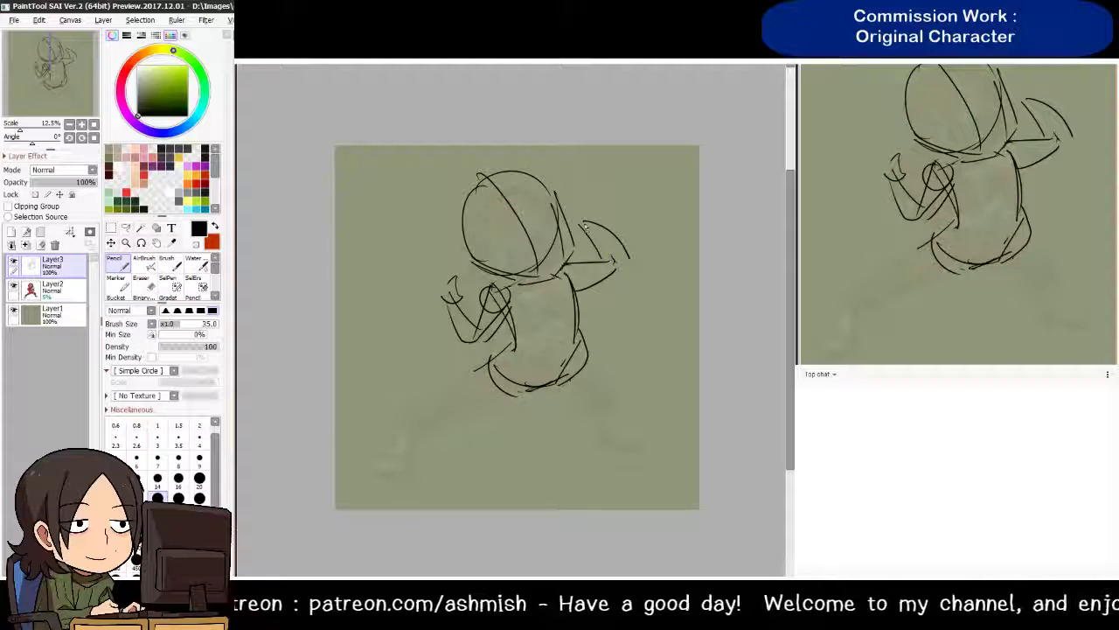
{"action": "mouse_move", "coordinate": [583, 219]}
{"action": "left_mouse_down"}
{"action": "mouse_move", "coordinate": [600, 233]}
{"action": "mouse_move", "coordinate": [590, 229]}
{"action": "left_mouse_up"}
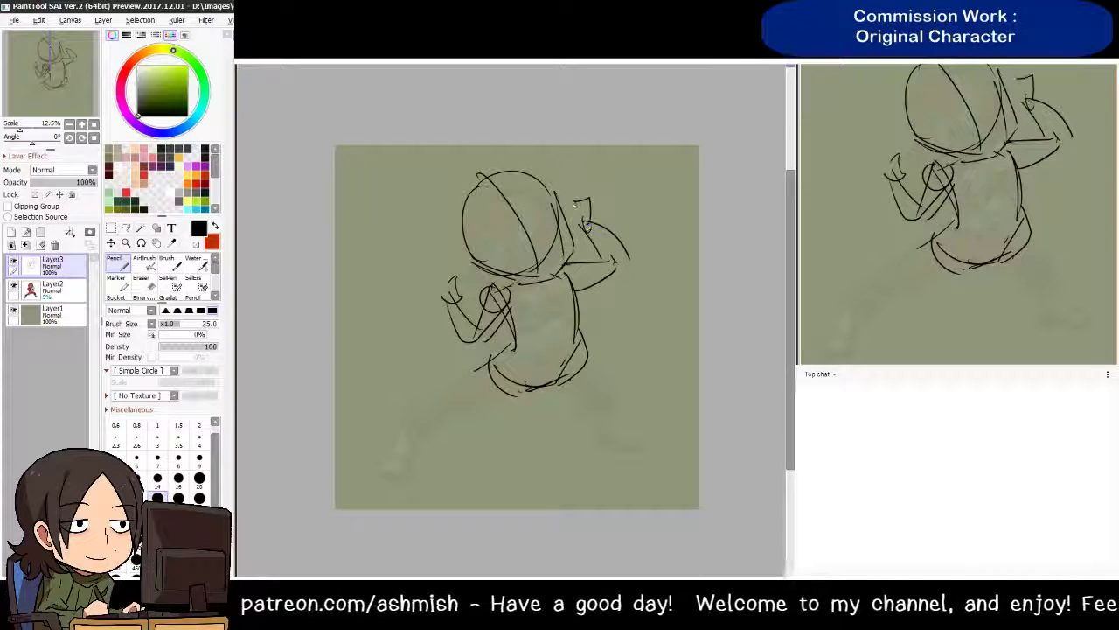
{"action": "left_click_drag", "start_coordinate": [560, 185], "coordinate": [576, 213]}
{"action": "left_click_drag", "start_coordinate": [589, 172], "coordinate": [594, 206]}
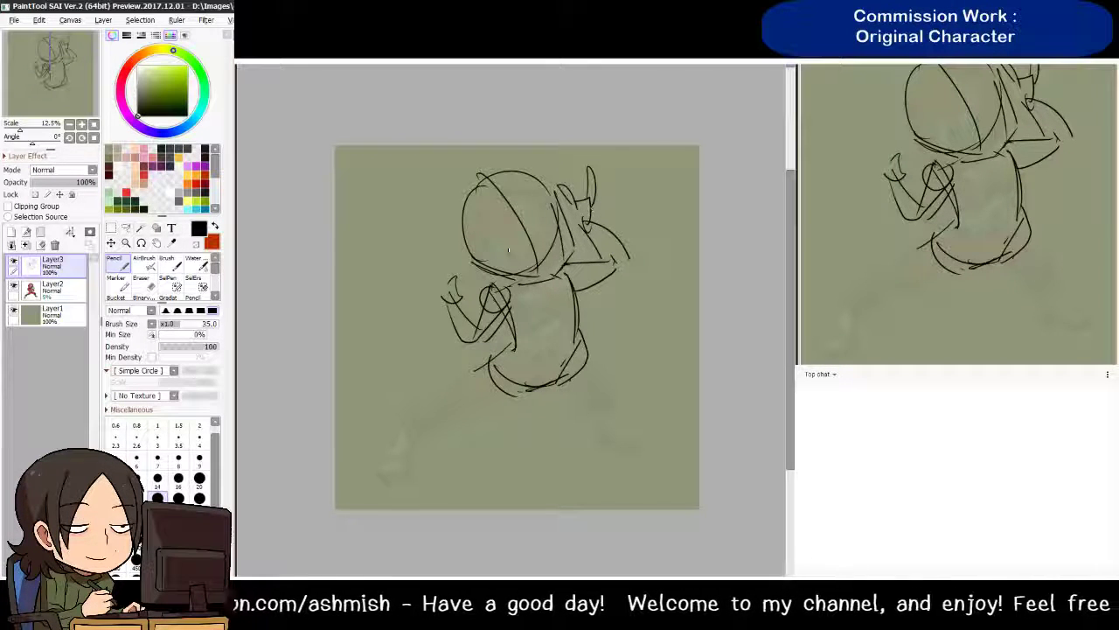
Add two raised fingers to the left-side hand and sketch a short chest line and side strokes on the torso
{"action": "left_click_drag", "start_coordinate": [452, 257], "coordinate": [448, 313]}
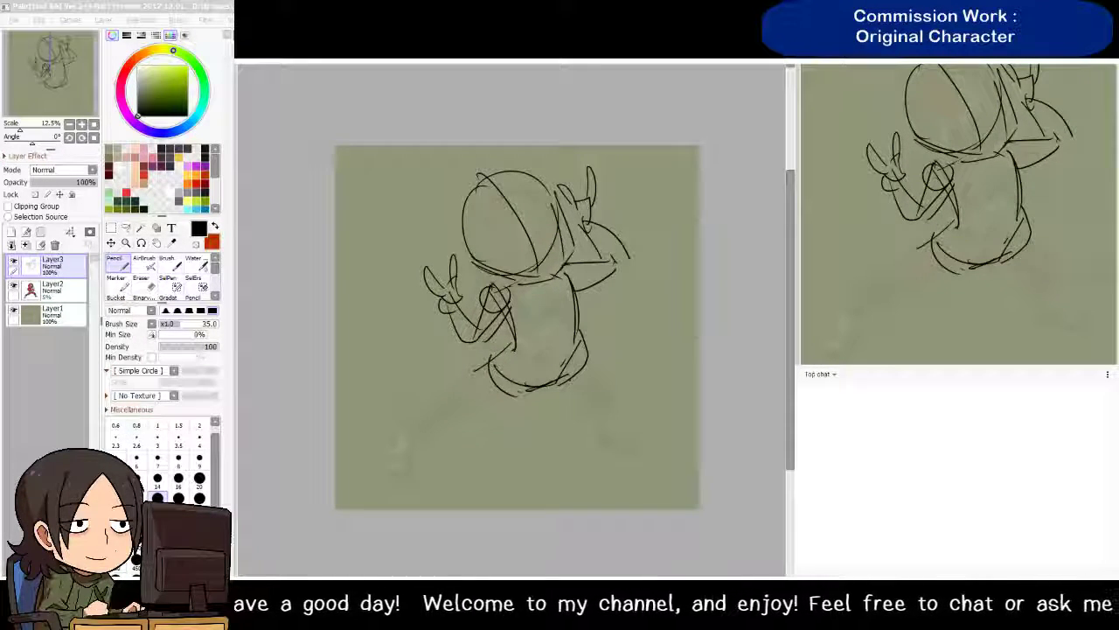
{"action": "left_click", "coordinate": [490, 259]}
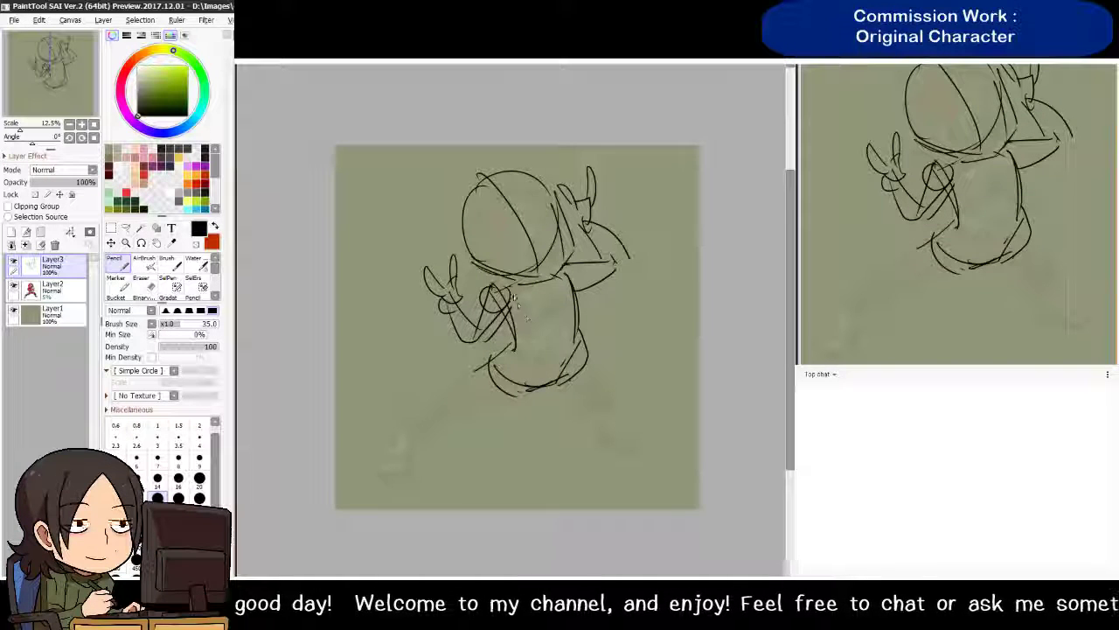
{"action": "mouse_move", "coordinate": [517, 299]}
{"action": "left_mouse_down"}
{"action": "mouse_move", "coordinate": [528, 289]}
{"action": "mouse_move", "coordinate": [562, 311]}
{"action": "mouse_move", "coordinate": [581, 289]}
{"action": "mouse_move", "coordinate": [503, 354]}
{"action": "left_mouse_up"}
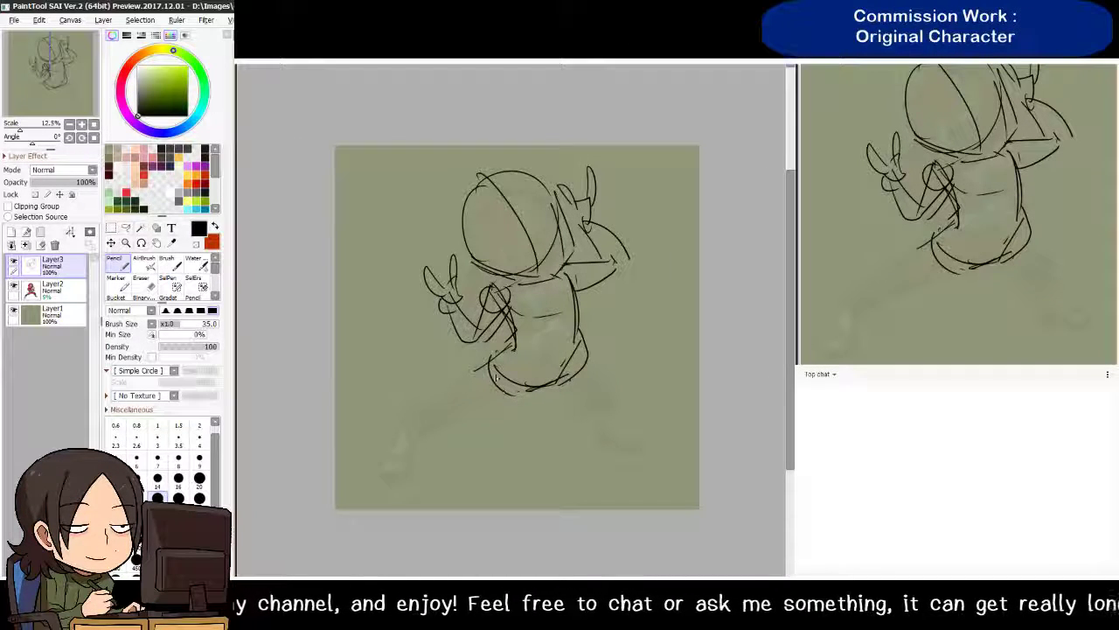
Sketch the leg on the left bent at the knee, with the lower leg and foot raised behind the body
{"action": "left_click_drag", "start_coordinate": [495, 360], "coordinate": [516, 430]}
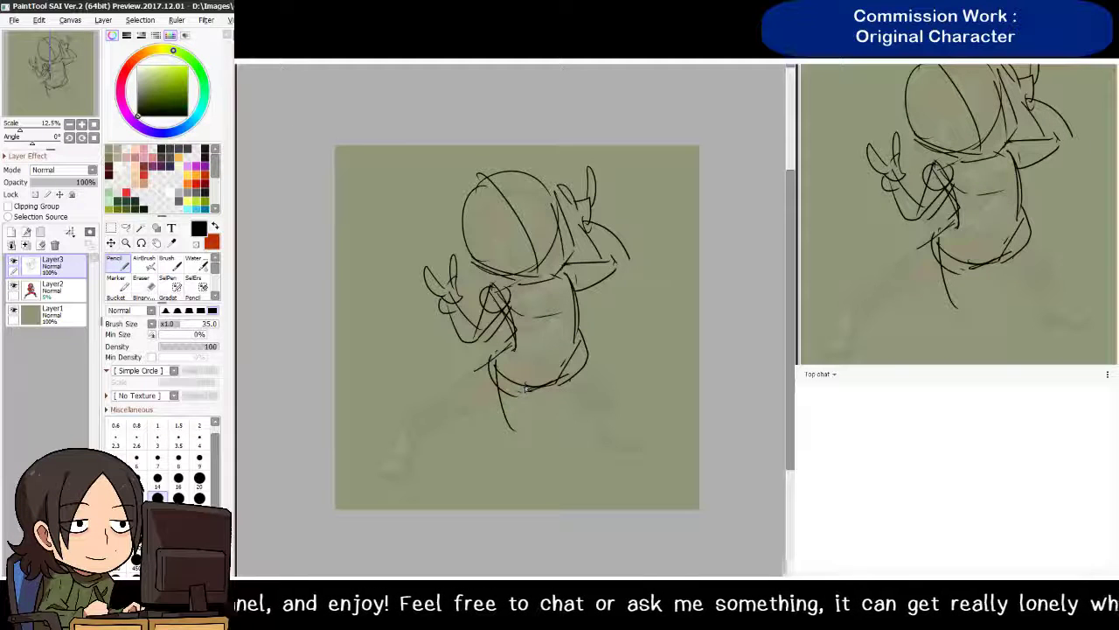
{"action": "key", "text": "ctrl+z"}
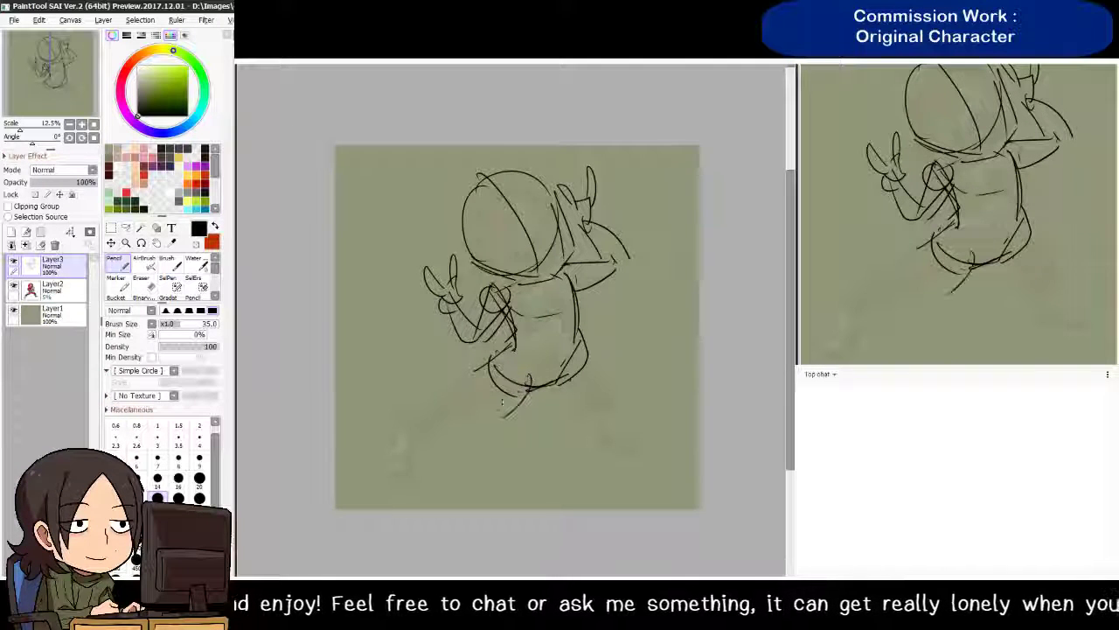
{"action": "mouse_move", "coordinate": [523, 378]}
{"action": "left_mouse_down"}
{"action": "mouse_move", "coordinate": [527, 390]}
{"action": "mouse_move", "coordinate": [490, 437]}
{"action": "left_mouse_up"}
{"action": "left_click_drag", "start_coordinate": [486, 374], "coordinate": [477, 430]}
{"action": "left_click_drag", "start_coordinate": [513, 350], "coordinate": [485, 398]}
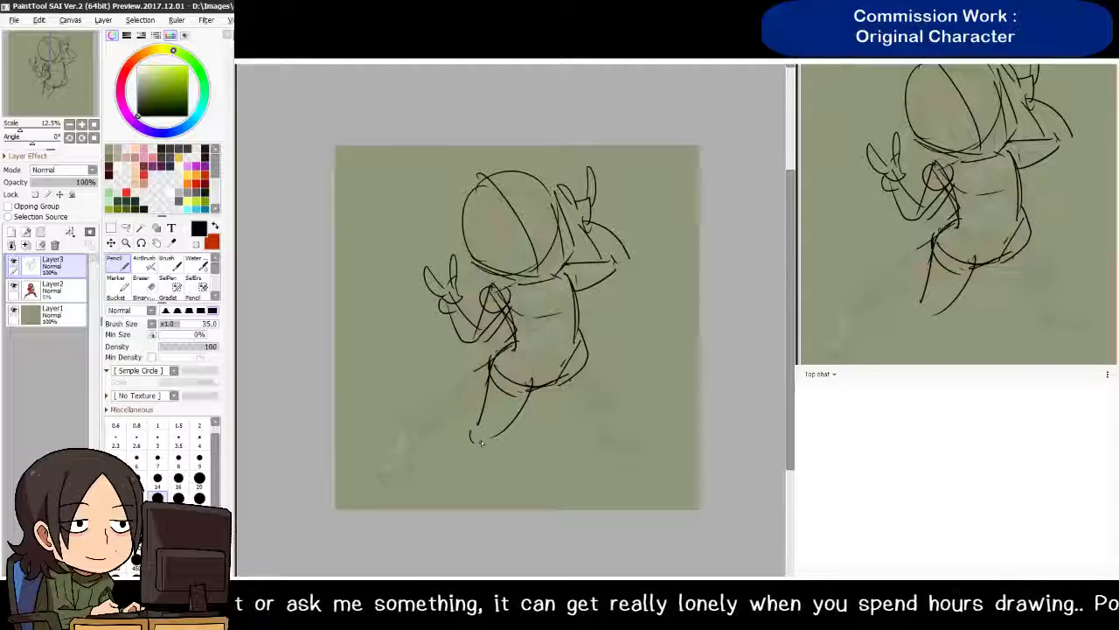
{"action": "left_click_drag", "start_coordinate": [482, 442], "coordinate": [463, 435]}
{"action": "mouse_move", "coordinate": [455, 374]}
{"action": "left_mouse_down"}
{"action": "mouse_move", "coordinate": [463, 399]}
{"action": "mouse_move", "coordinate": [453, 387]}
{"action": "mouse_move", "coordinate": [464, 379]}
{"action": "mouse_move", "coordinate": [428, 375]}
{"action": "mouse_move", "coordinate": [434, 385]}
{"action": "mouse_move", "coordinate": [453, 389]}
{"action": "mouse_move", "coordinate": [428, 366]}
{"action": "left_mouse_up"}
Sketch the straight supporting leg down to its foot and shift the whole figure slightly up and to the left
{"action": "left_click_drag", "start_coordinate": [535, 383], "coordinate": [541, 446]}
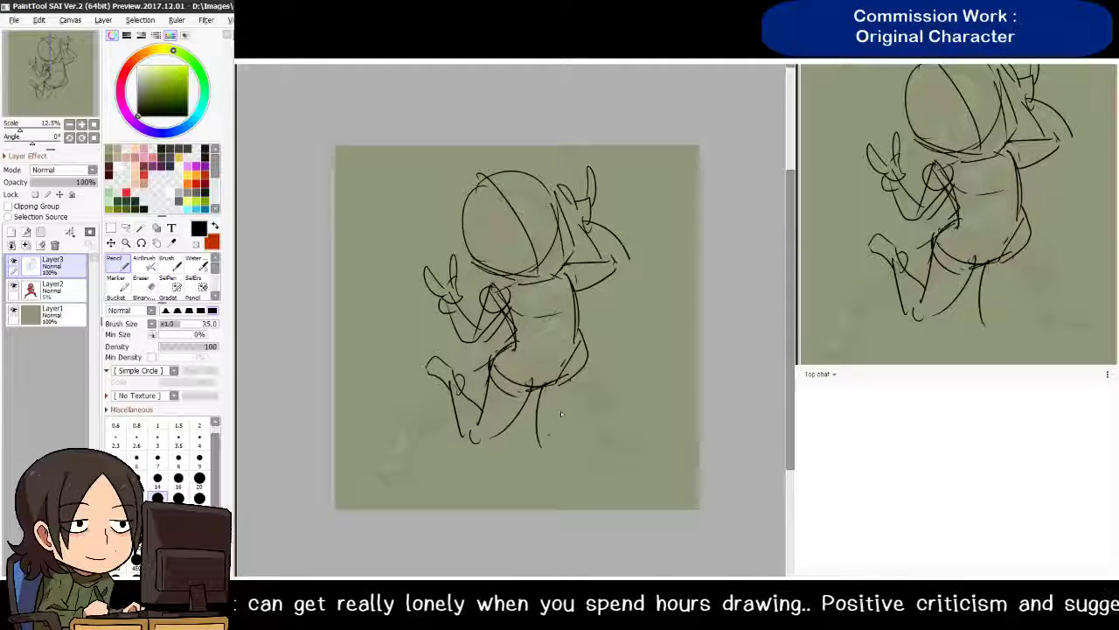
{"action": "left_click_drag", "start_coordinate": [586, 352], "coordinate": [549, 498]}
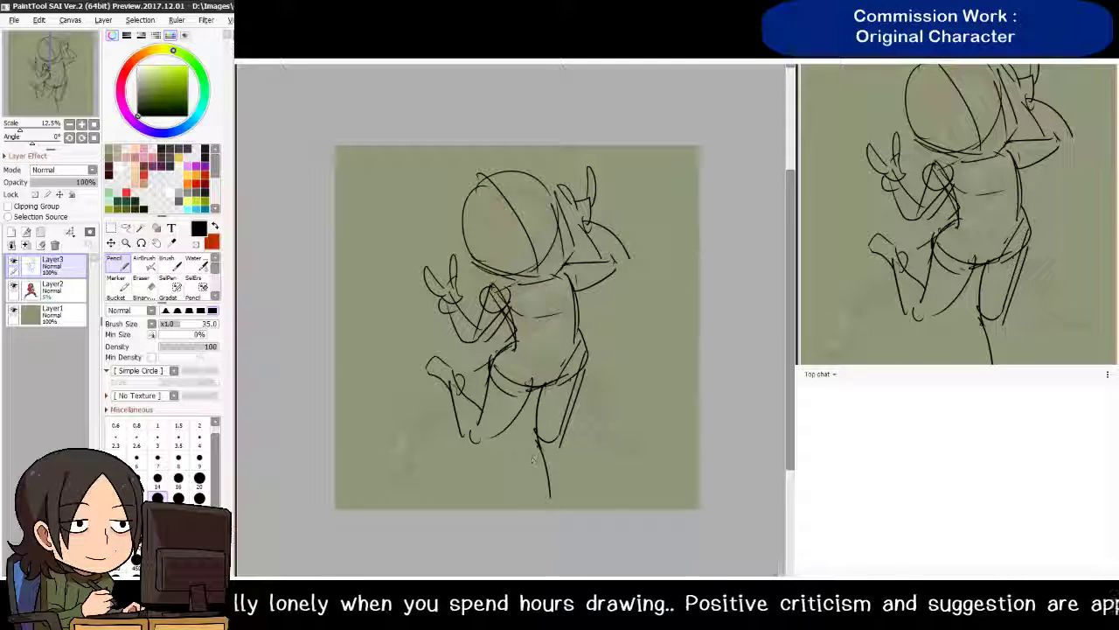
{"action": "mouse_move", "coordinate": [533, 432]}
{"action": "left_mouse_down"}
{"action": "mouse_move", "coordinate": [543, 488]}
{"action": "mouse_move", "coordinate": [523, 492]}
{"action": "mouse_move", "coordinate": [527, 462]}
{"action": "mouse_move", "coordinate": [542, 504]}
{"action": "left_mouse_up"}
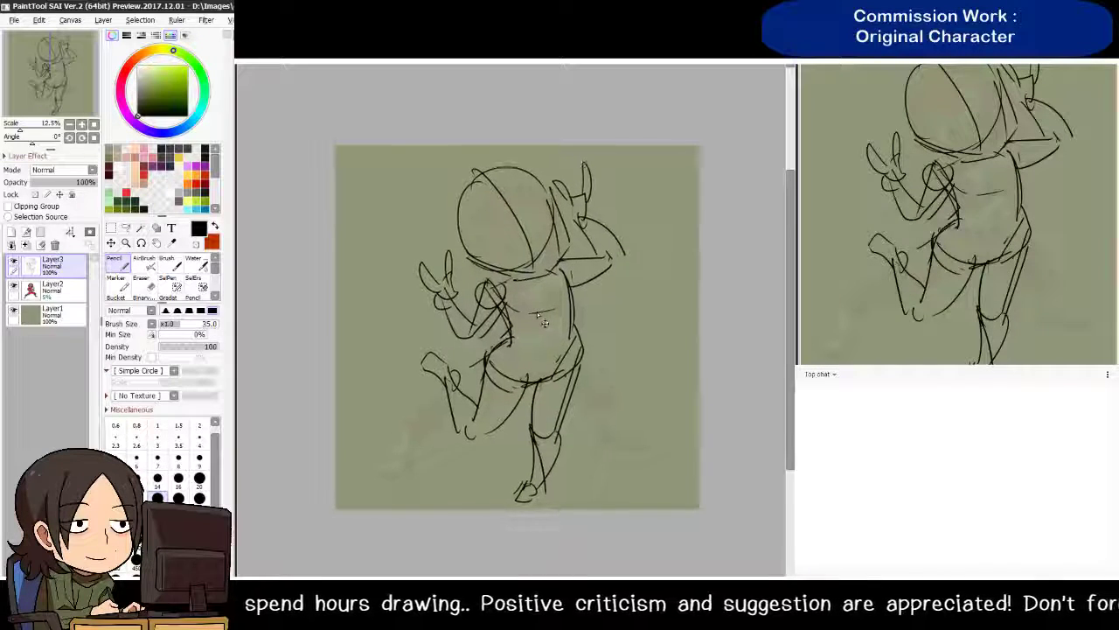
{"action": "left_click_drag", "start_coordinate": [567, 261], "coordinate": [579, 274]}
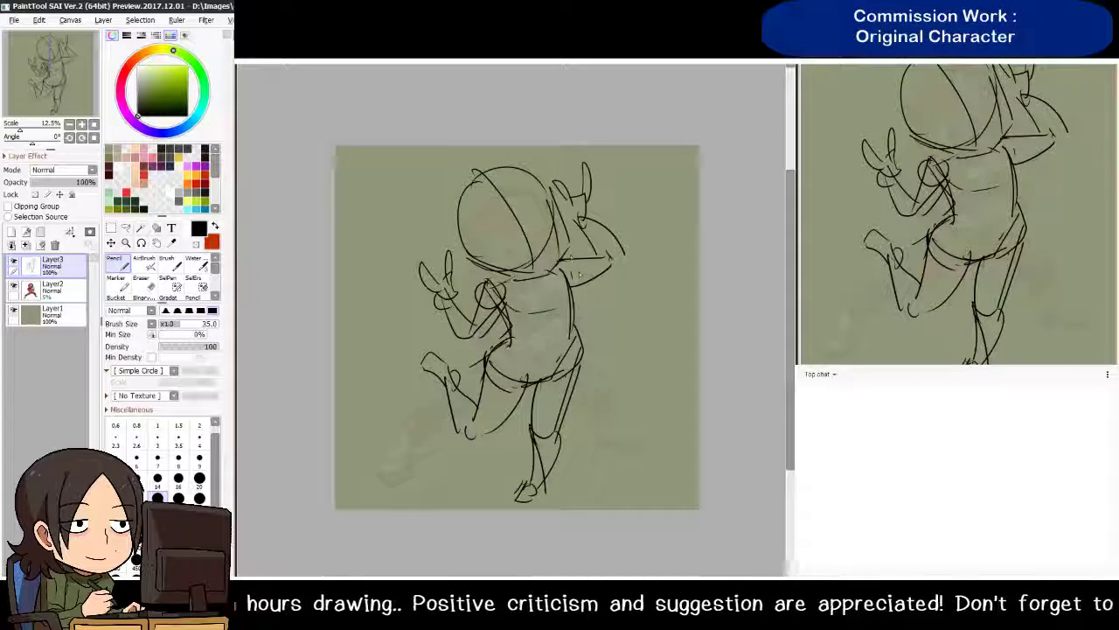
Lasso the body and limbs below the head, scale them down slightly with a free transform and reposition them under the head
{"action": "left_click", "coordinate": [126, 228]}
{"action": "mouse_move", "coordinate": [435, 229]}
{"action": "left_mouse_down"}
{"action": "mouse_move", "coordinate": [503, 527]}
{"action": "mouse_move", "coordinate": [652, 461]}
{"action": "mouse_move", "coordinate": [687, 226]}
{"action": "mouse_move", "coordinate": [568, 155]}
{"action": "mouse_move", "coordinate": [551, 188]}
{"action": "mouse_move", "coordinate": [568, 258]}
{"action": "mouse_move", "coordinate": [466, 260]}
{"action": "mouse_move", "coordinate": [442, 235]}
{"action": "left_mouse_up"}
{"action": "key", "text": "ctrl+t"}
{"action": "left_click_drag", "start_coordinate": [417, 499], "coordinate": [423, 488]}
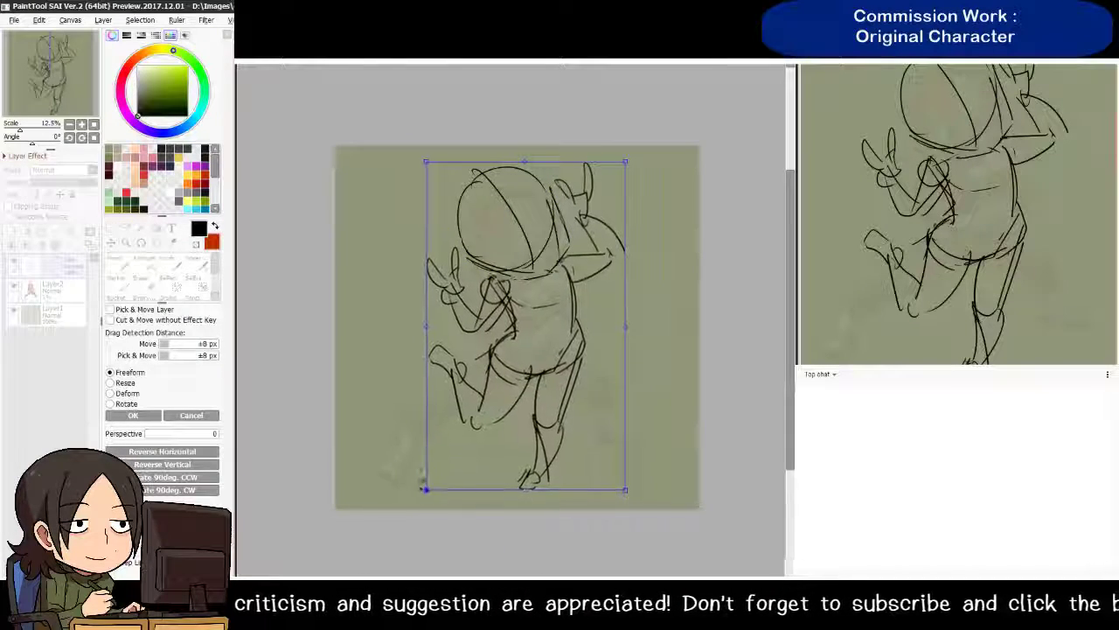
{"action": "left_click_drag", "start_coordinate": [530, 393], "coordinate": [549, 398]}
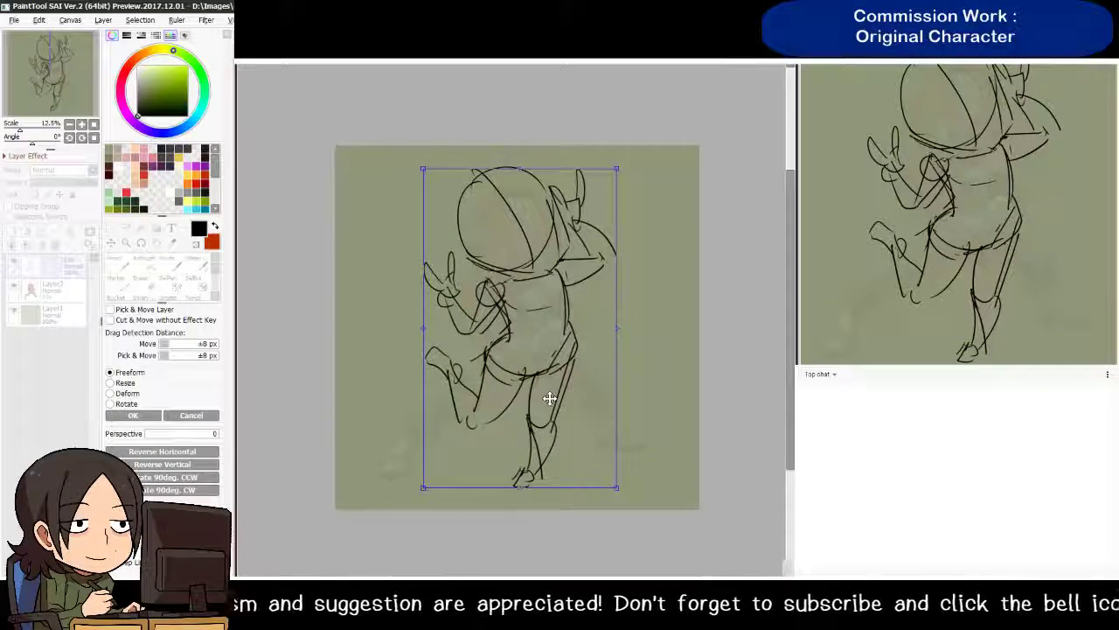
{"action": "key", "text": "Return"}
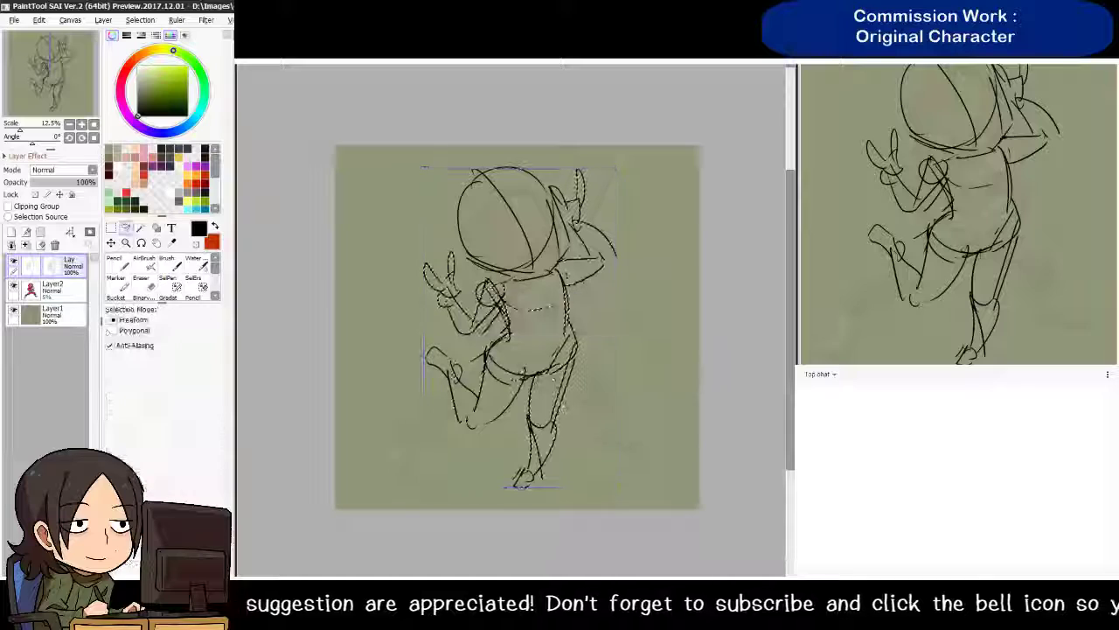
Deselect the body and sketch the shoulder line and a line across the chest in pencil
{"action": "key", "text": "ctrl+d"}
{"action": "scroll", "coordinate": [516, 324], "scroll_direction": "down", "scroll_amount": 2}
{"action": "key", "text": "n"}
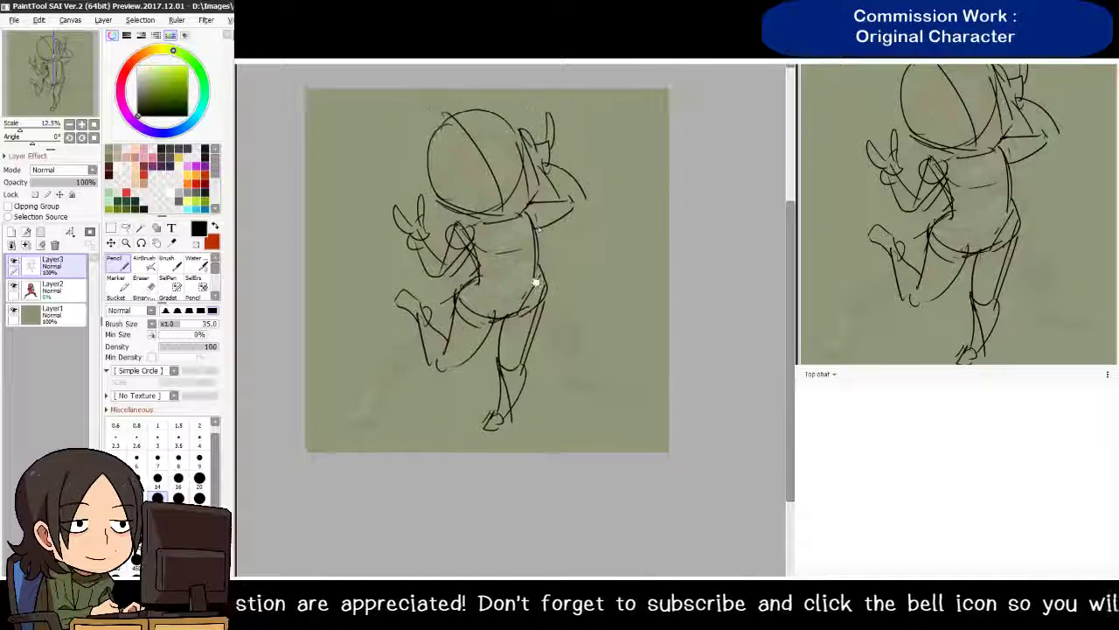
{"action": "scroll", "coordinate": [536, 282], "scroll_direction": "down", "scroll_amount": 2}
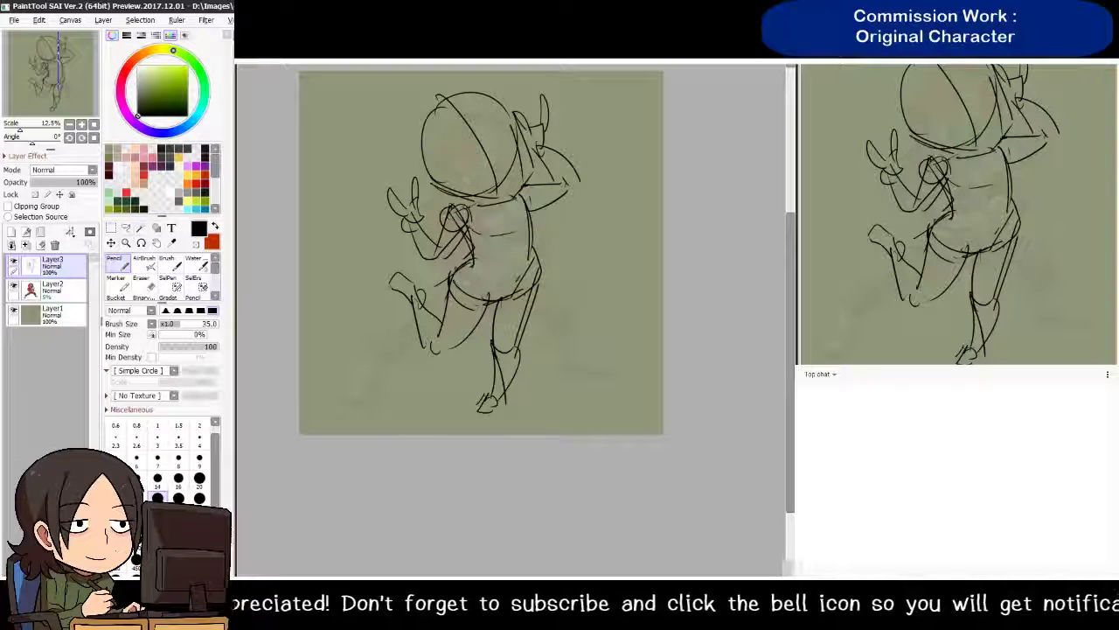
{"action": "mouse_move", "coordinate": [519, 210]}
{"action": "left_mouse_down"}
{"action": "mouse_move", "coordinate": [530, 189]}
{"action": "mouse_move", "coordinate": [564, 182]}
{"action": "left_mouse_up"}
{"action": "left_click_drag", "start_coordinate": [530, 229], "coordinate": [463, 232]}
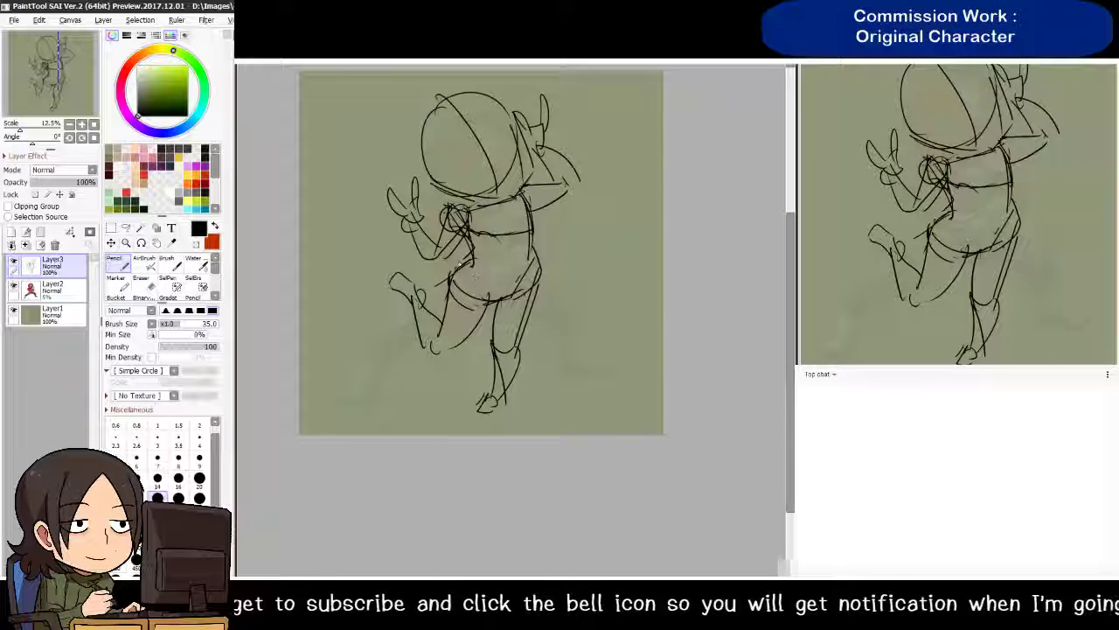
Sketch a slanted waistline, a vertical centre line and the lower edge of the hips, and reinforce the torso's side
{"action": "left_click_drag", "start_coordinate": [477, 276], "coordinate": [546, 263]}
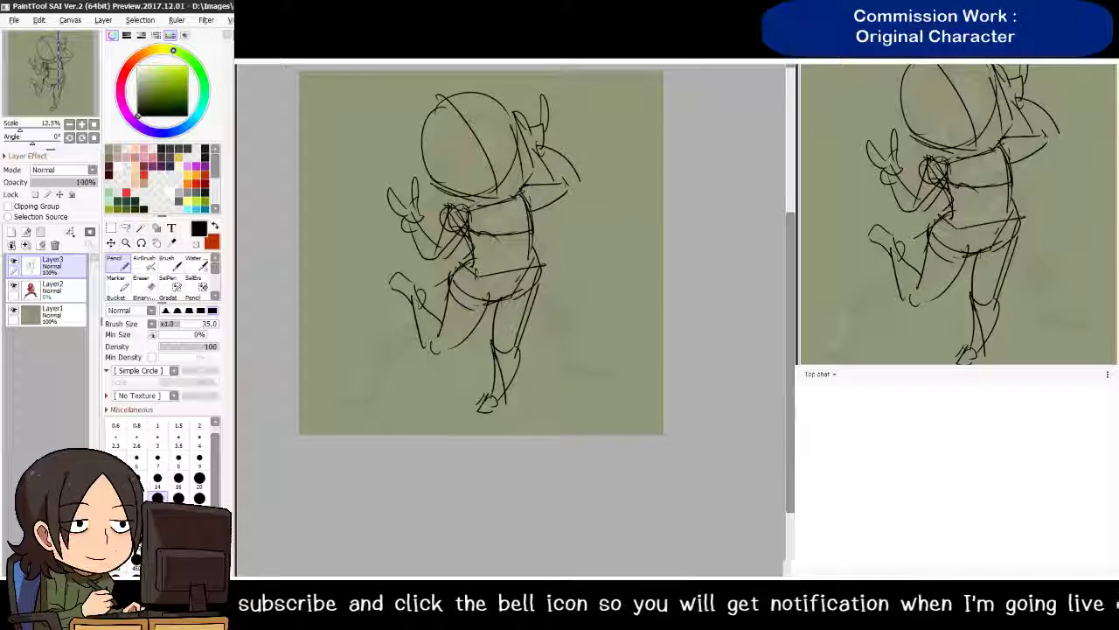
{"action": "left_click_drag", "start_coordinate": [476, 278], "coordinate": [450, 309]}
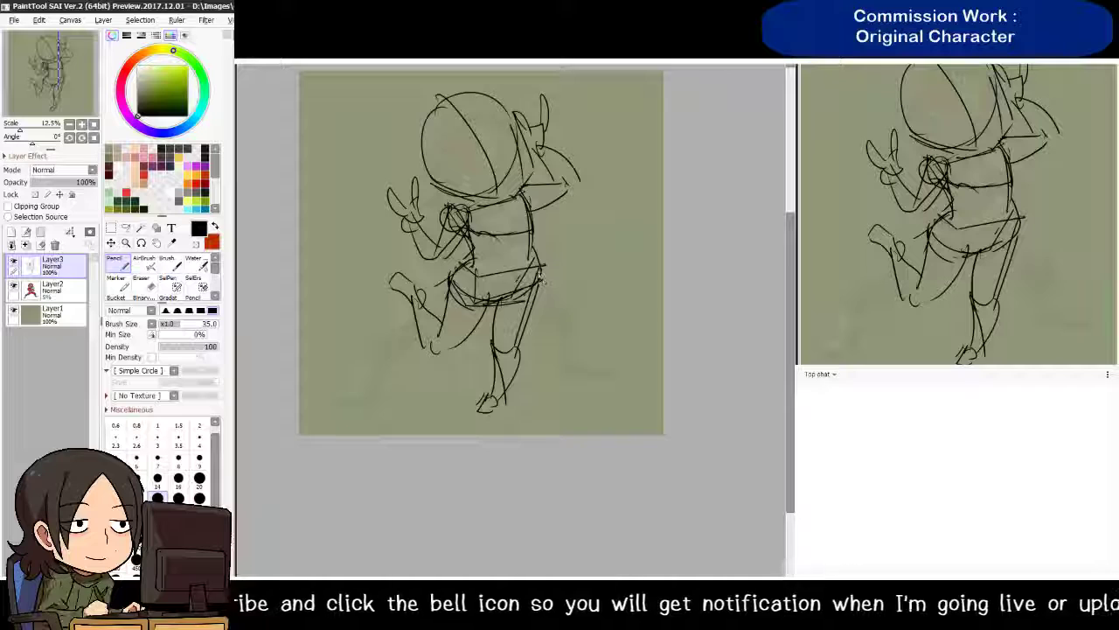
{"action": "mouse_move", "coordinate": [512, 238]}
{"action": "left_mouse_down"}
{"action": "mouse_move", "coordinate": [502, 214]}
{"action": "mouse_move", "coordinate": [472, 246]}
{"action": "mouse_move", "coordinate": [477, 267]}
{"action": "mouse_move", "coordinate": [535, 254]}
{"action": "mouse_move", "coordinate": [542, 272]}
{"action": "mouse_move", "coordinate": [528, 278]}
{"action": "mouse_move", "coordinate": [526, 228]}
{"action": "left_mouse_up"}
Flip the view horizontally and redraw the thigh contours of the supporting leg and the raised leg
{"action": "key", "text": "h"}
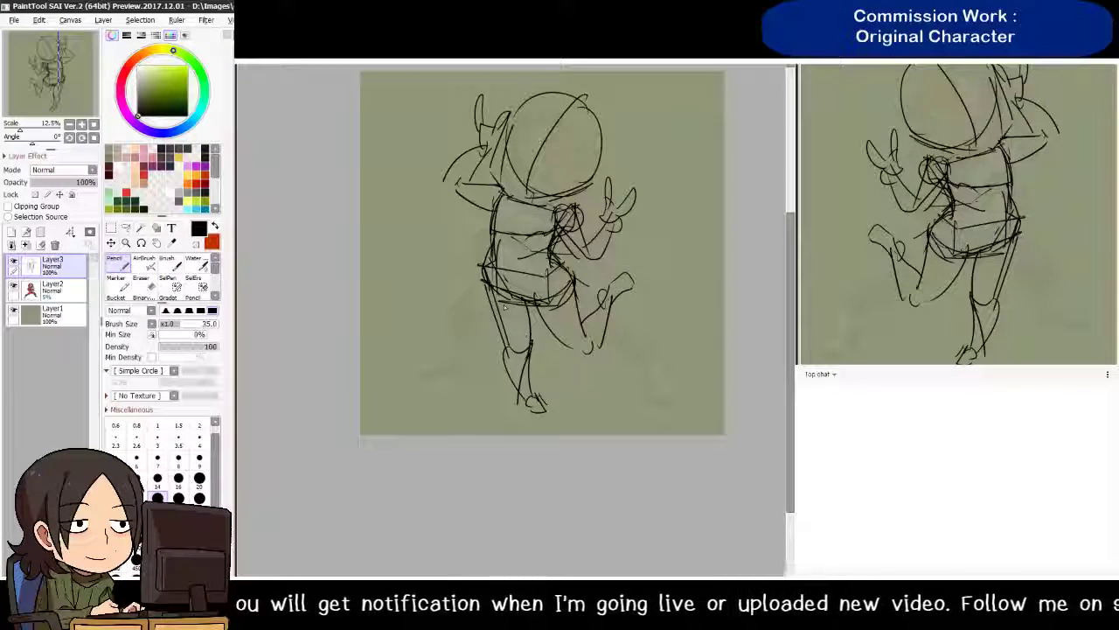
{"action": "left_click_drag", "start_coordinate": [490, 293], "coordinate": [513, 347]}
{"action": "left_click_drag", "start_coordinate": [530, 299], "coordinate": [554, 338]}
{"action": "left_click_drag", "start_coordinate": [604, 291], "coordinate": [584, 344]}
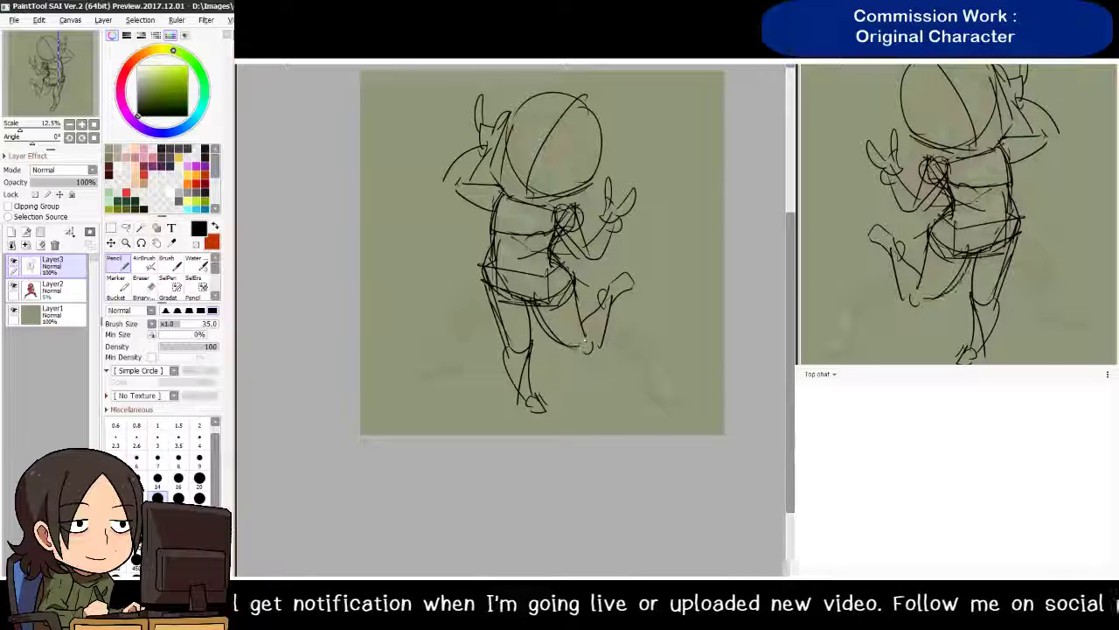
Lasso the raised lower leg and foot, pull them slightly inward with a free transform and deselect
{"action": "key", "text": "a"}
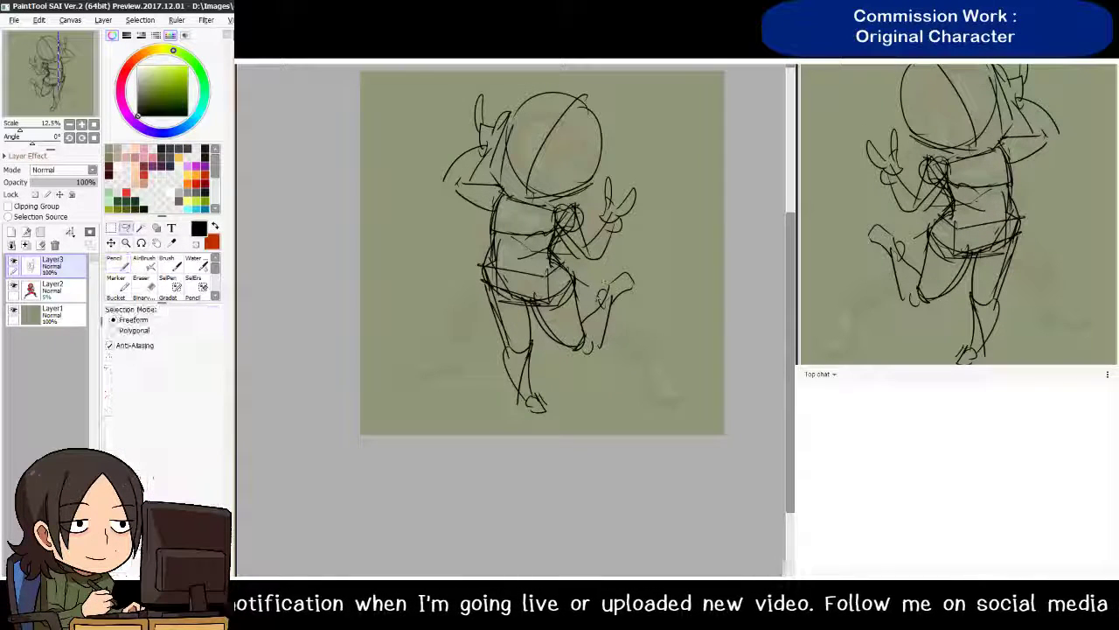
{"action": "mouse_move", "coordinate": [612, 267]}
{"action": "left_mouse_down"}
{"action": "mouse_move", "coordinate": [662, 256]}
{"action": "mouse_move", "coordinate": [657, 282]}
{"action": "mouse_move", "coordinate": [612, 267]}
{"action": "left_mouse_up"}
{"action": "key", "text": "ctrl+t"}
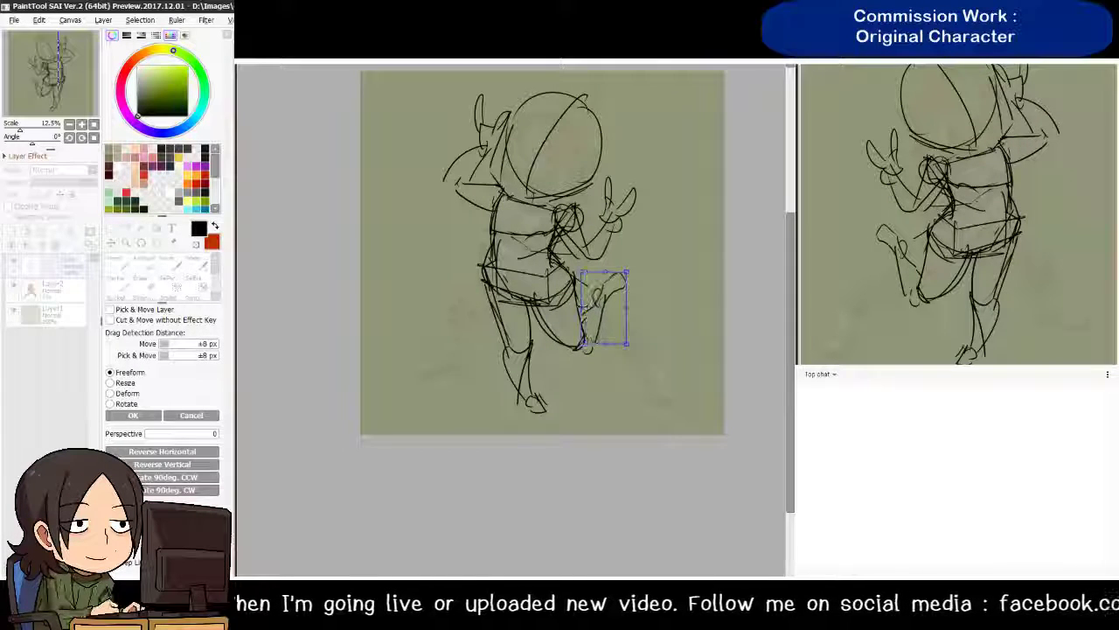
{"action": "key", "text": "Return"}
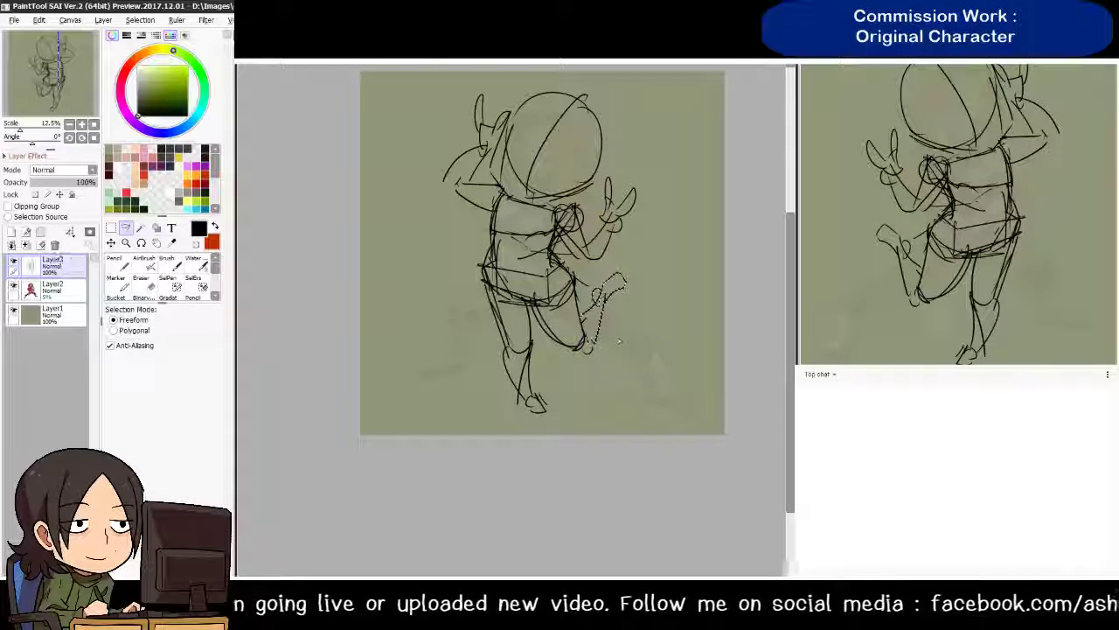
{"action": "key", "text": "ctrl+d"}
Flip the view back and sketch a rounded shape with a flat sole for the supporting foot in pencil
{"action": "key", "text": "g"}
{"action": "key", "text": "h"}
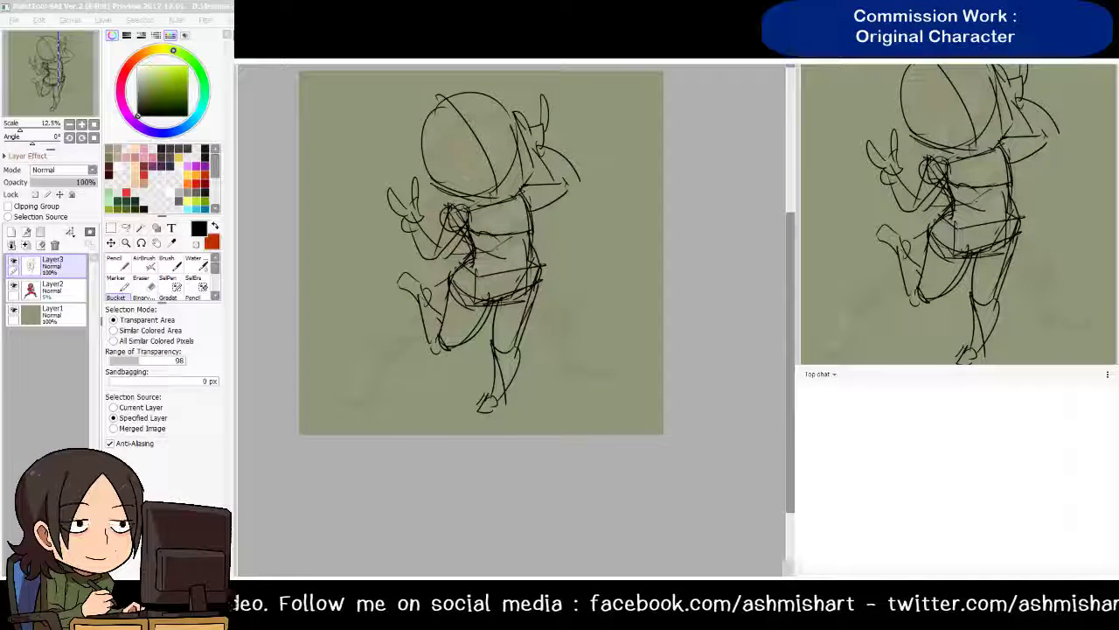
{"action": "left_click", "coordinate": [477, 421]}
{"action": "left_click", "coordinate": [491, 407]}
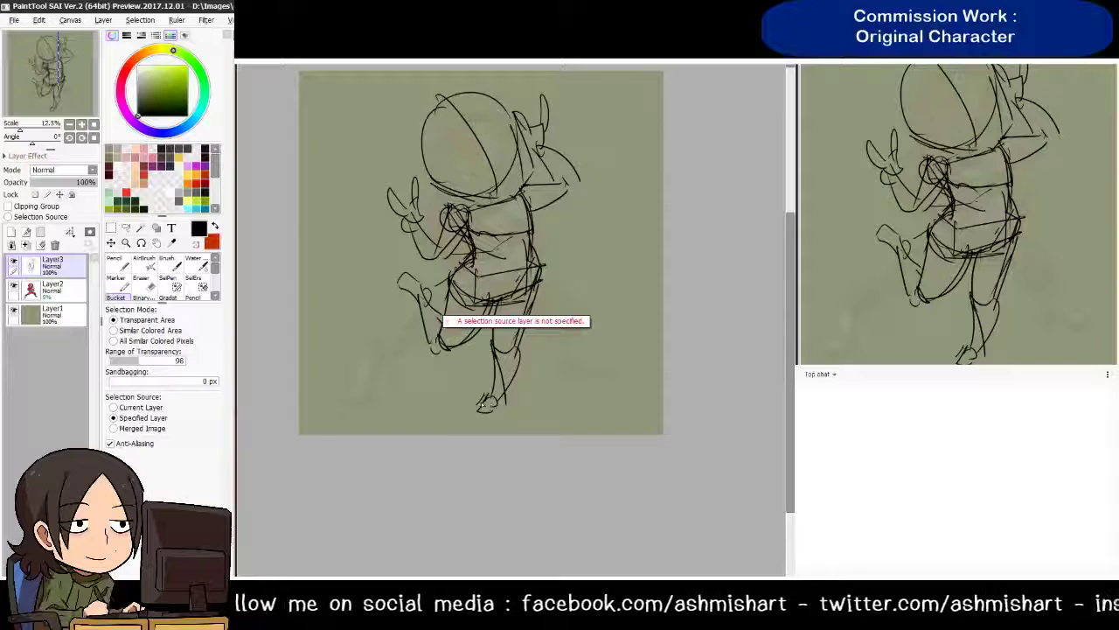
{"action": "key", "text": "n"}
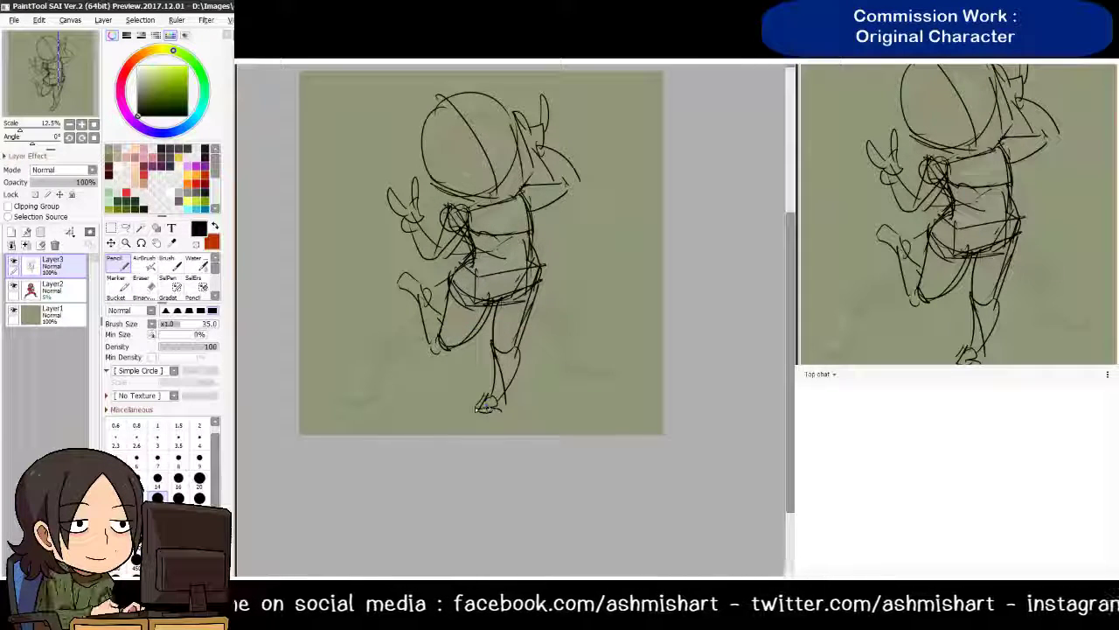
{"action": "left_click_drag", "start_coordinate": [486, 408], "coordinate": [487, 421]}
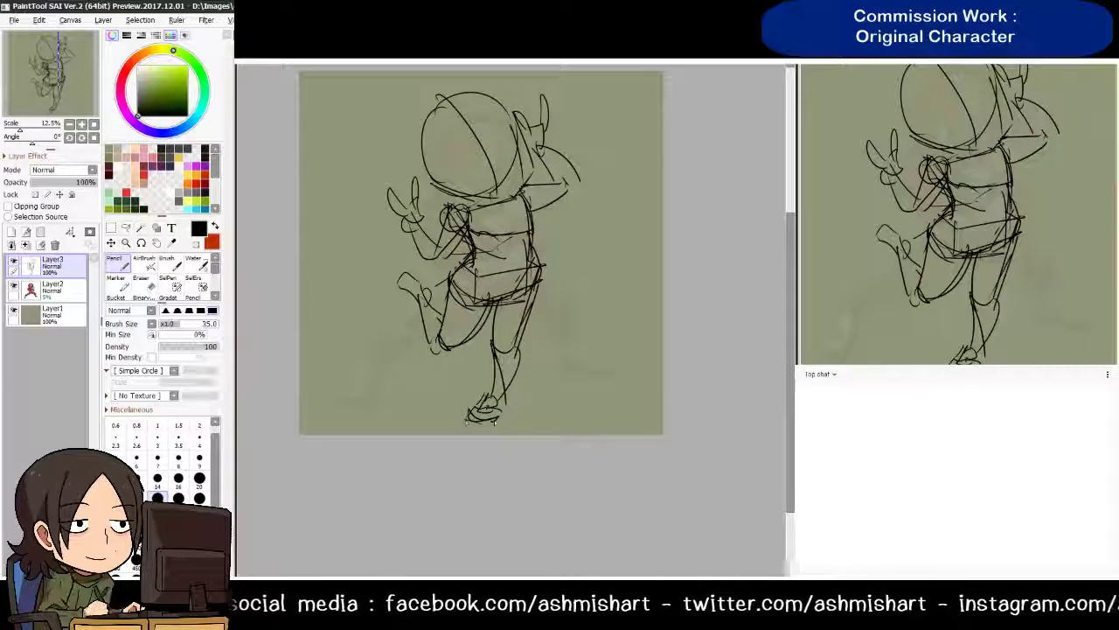
Fade the pose sketch layer to 14% opacity and add a new layer above it
{"action": "key", "text": "h"}
{"action": "left_click_drag", "start_coordinate": [588, 267], "coordinate": [554, 287]}
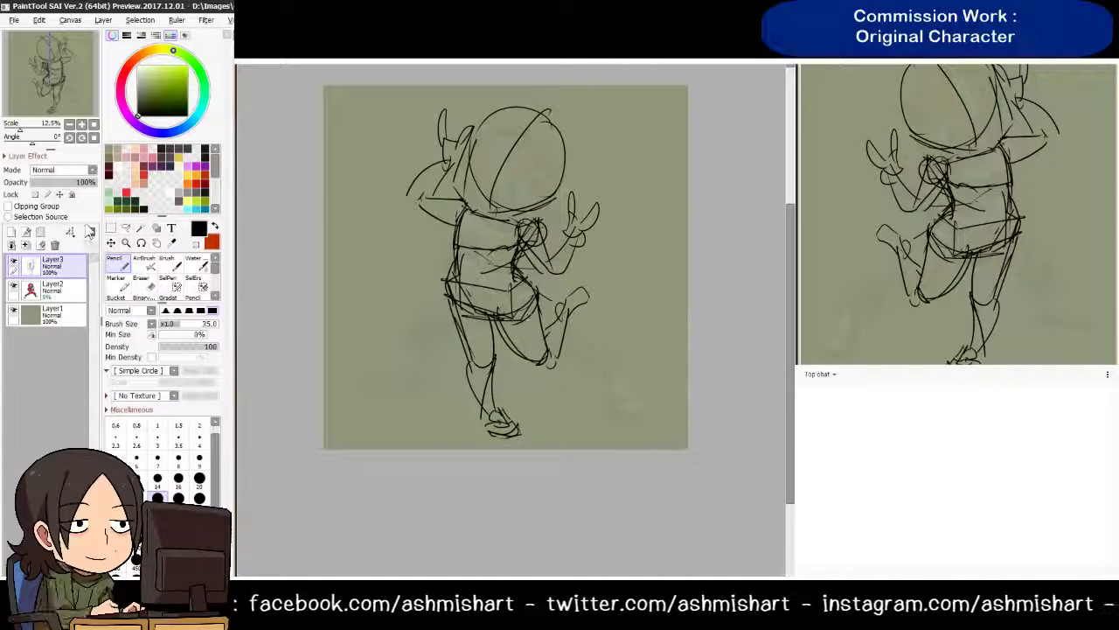
{"action": "left_click_drag", "start_coordinate": [66, 182], "coordinate": [42, 182]}
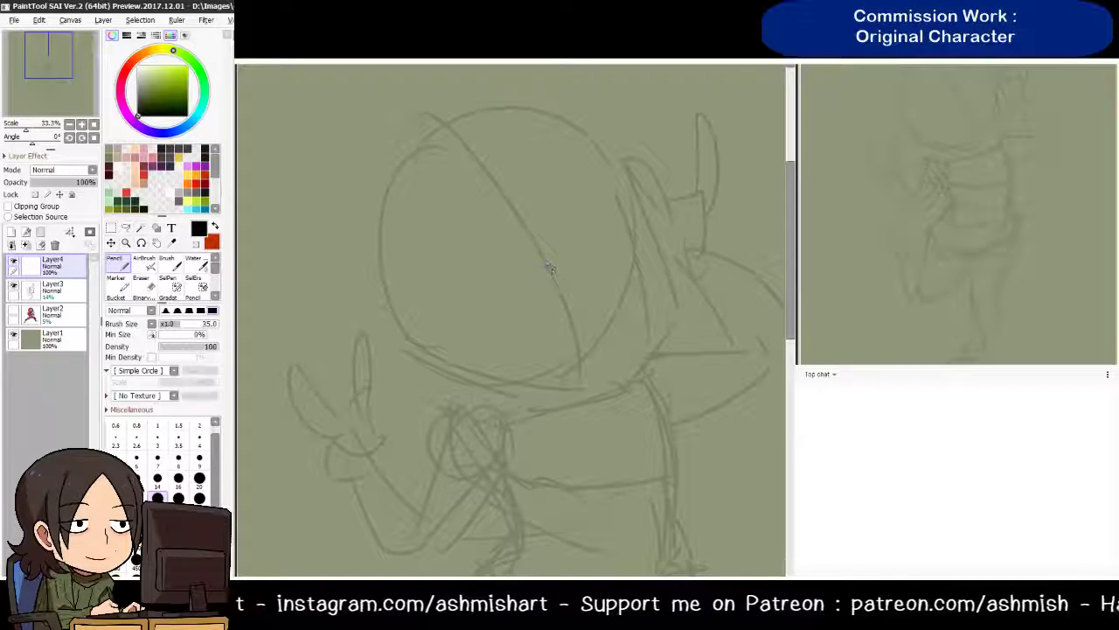
Outline the goggles on the head with a wide left lens, a nose notch and a tall right lens
{"action": "mouse_move", "coordinate": [551, 270]}
{"action": "left_mouse_down"}
{"action": "mouse_move", "coordinate": [512, 249]}
{"action": "mouse_move", "coordinate": [531, 234]}
{"action": "mouse_move", "coordinate": [471, 241]}
{"action": "mouse_move", "coordinate": [426, 226]}
{"action": "mouse_move", "coordinate": [402, 237]}
{"action": "mouse_move", "coordinate": [391, 264]}
{"action": "mouse_move", "coordinate": [394, 293]}
{"action": "mouse_move", "coordinate": [474, 332]}
{"action": "mouse_move", "coordinate": [534, 326]}
{"action": "left_mouse_up"}
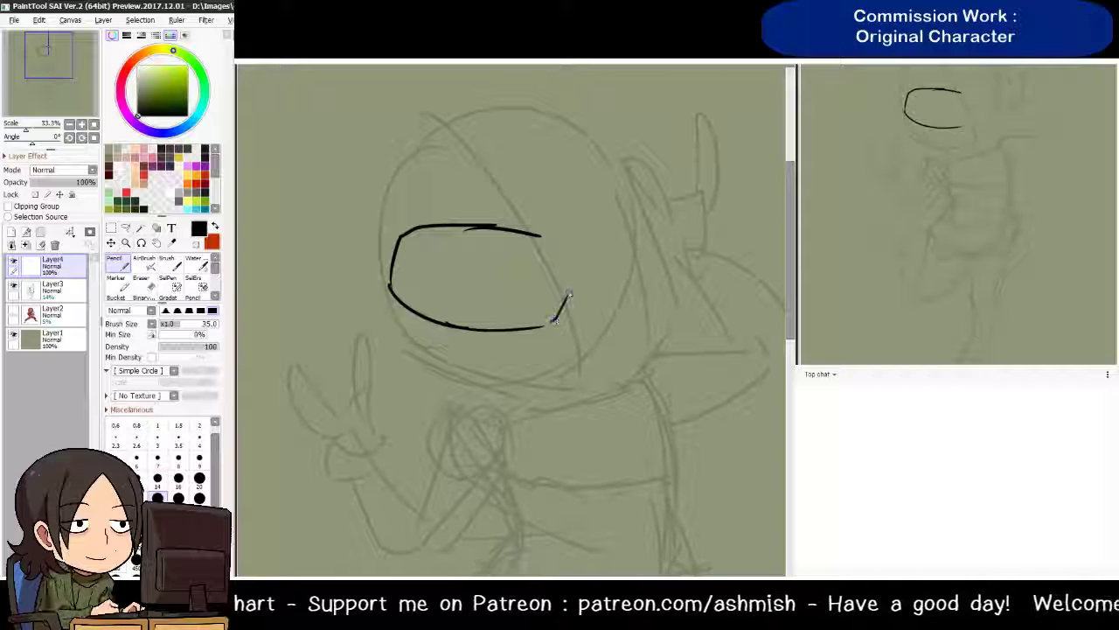
{"action": "left_click_drag", "start_coordinate": [568, 294], "coordinate": [599, 300]}
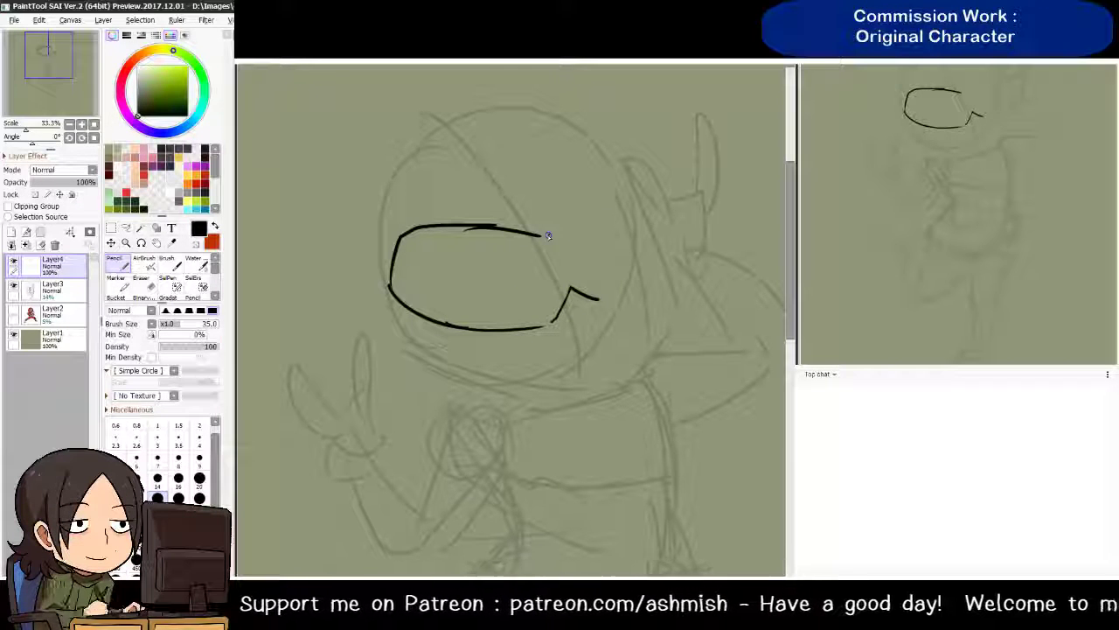
{"action": "mouse_move", "coordinate": [548, 235]}
{"action": "left_mouse_down"}
{"action": "mouse_move", "coordinate": [589, 131]}
{"action": "mouse_move", "coordinate": [560, 185]}
{"action": "mouse_move", "coordinate": [586, 144]}
{"action": "mouse_move", "coordinate": [617, 144]}
{"action": "mouse_move", "coordinate": [628, 188]}
{"action": "mouse_move", "coordinate": [613, 313]}
{"action": "left_mouse_up"}
{"action": "key", "text": "ctrl+z"}
{"action": "key", "text": "ctrl+z"}
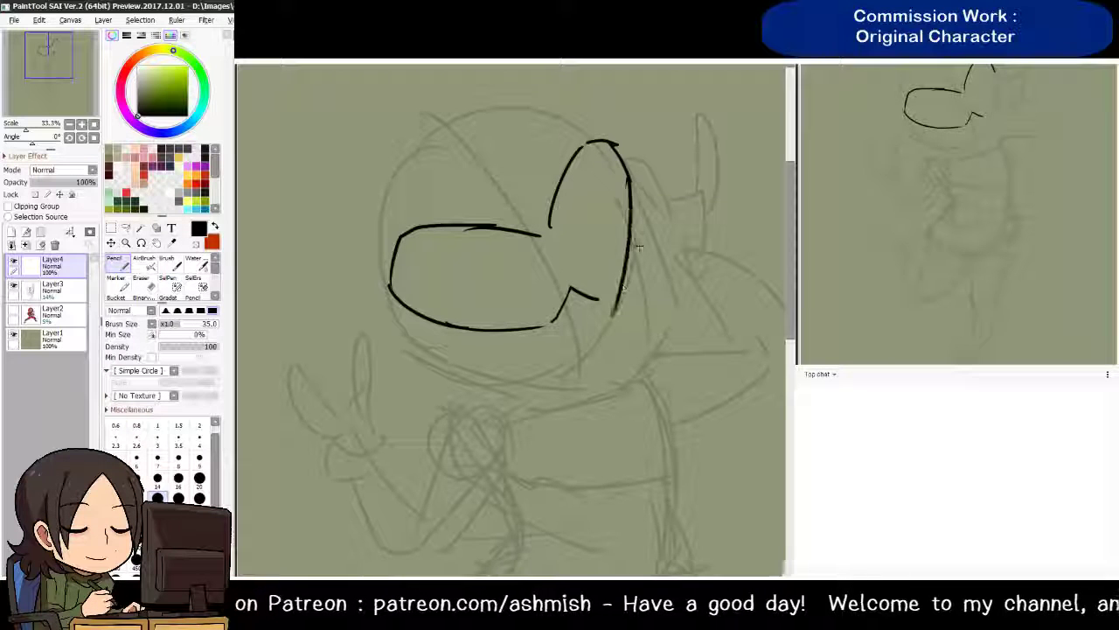
{"action": "key", "text": "ctrl+z"}
{"action": "mouse_move", "coordinate": [630, 180]}
{"action": "left_mouse_down"}
{"action": "mouse_move", "coordinate": [626, 293]}
{"action": "mouse_move", "coordinate": [602, 303]}
{"action": "mouse_move", "coordinate": [585, 293]}
{"action": "mouse_move", "coordinate": [612, 299]}
{"action": "left_mouse_up"}
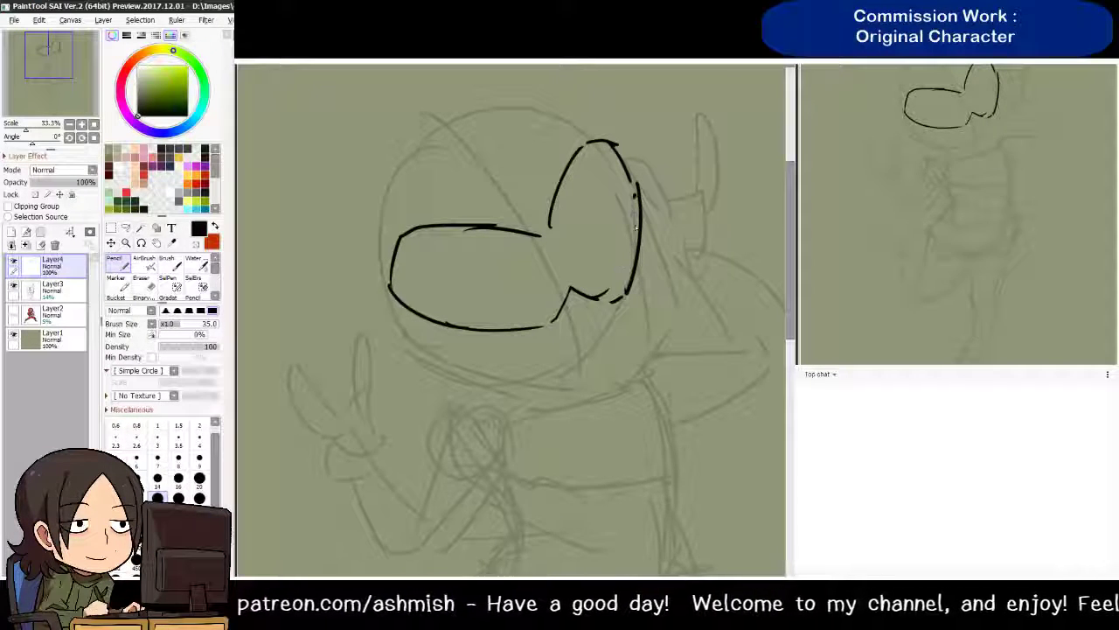
Draw the outer rim of the goggles along the right lens edge, under the nose notch and around the left lens
{"action": "mouse_move", "coordinate": [638, 194]}
{"action": "left_mouse_down"}
{"action": "mouse_move", "coordinate": [612, 301]}
{"action": "mouse_move", "coordinate": [564, 334]}
{"action": "mouse_move", "coordinate": [595, 313]}
{"action": "mouse_move", "coordinate": [604, 320]}
{"action": "left_mouse_up"}
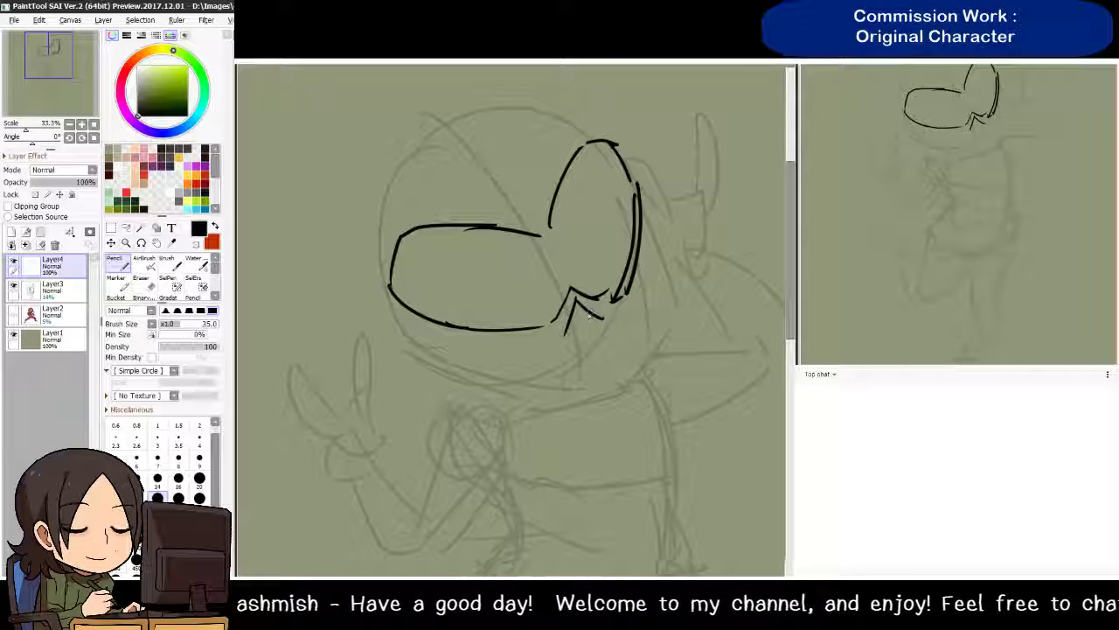
{"action": "left_click_drag", "start_coordinate": [416, 313], "coordinate": [559, 338]}
{"action": "key", "text": "ctrl+z"}
{"action": "left_click_drag", "start_coordinate": [427, 333], "coordinate": [555, 332]}
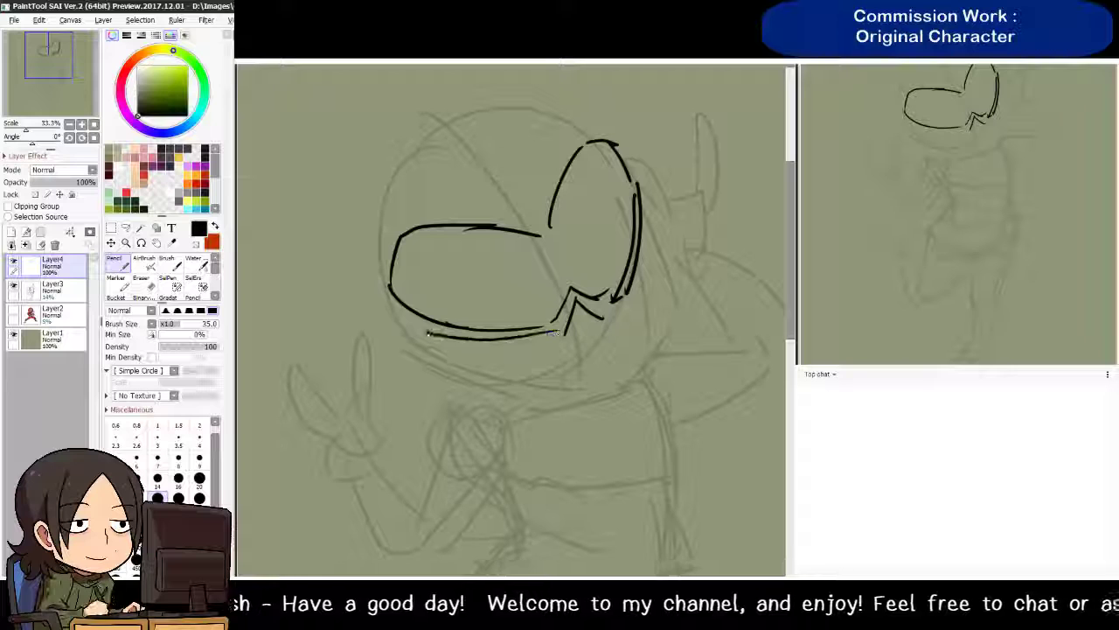
{"action": "mouse_move", "coordinate": [380, 285]}
{"action": "left_mouse_down"}
{"action": "mouse_move", "coordinate": [428, 335]}
{"action": "mouse_move", "coordinate": [390, 303]}
{"action": "mouse_move", "coordinate": [398, 225]}
{"action": "left_mouse_up"}
{"action": "key", "text": "ctrl+z"}
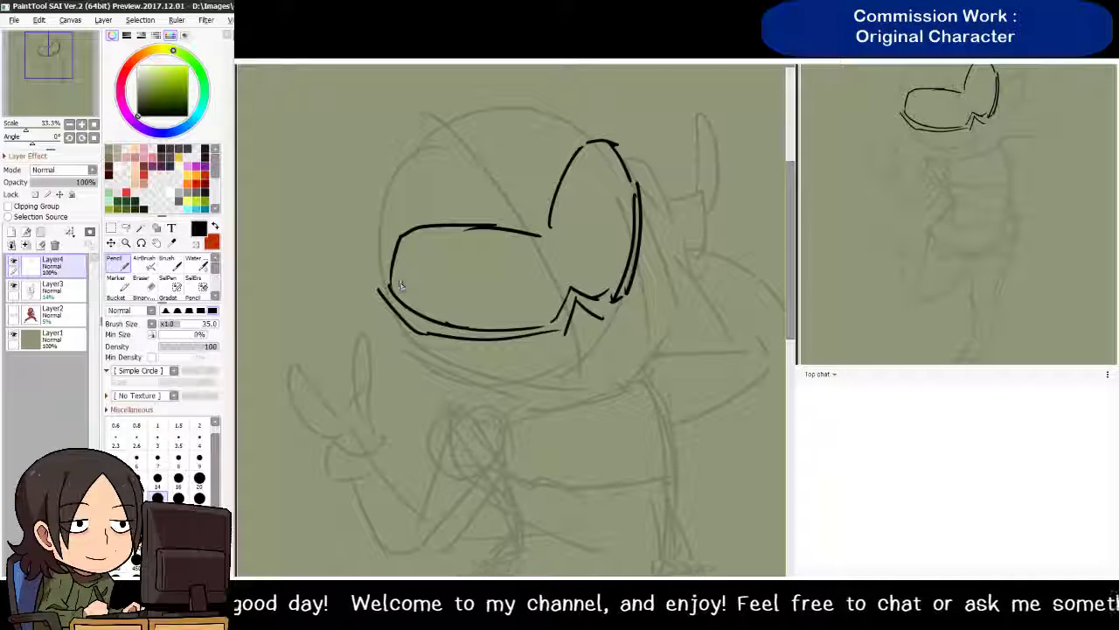
{"action": "left_click_drag", "start_coordinate": [393, 267], "coordinate": [456, 325]}
{"action": "key", "text": "ctrl+z"}
{"action": "mouse_move", "coordinate": [381, 294]}
{"action": "left_mouse_down"}
{"action": "mouse_move", "coordinate": [394, 221]}
{"action": "mouse_move", "coordinate": [514, 211]}
{"action": "left_mouse_up"}
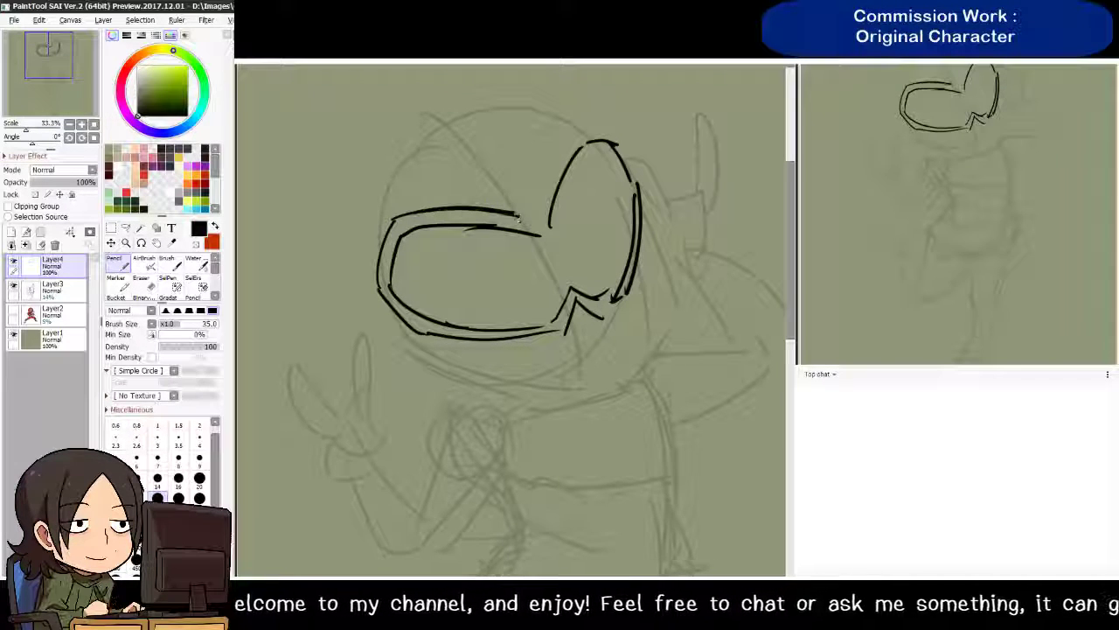
Draw two diagonal strap lines above the nose bridge and complete the right lens's rim, thickening its edges to close gaps
{"action": "left_click_drag", "start_coordinate": [413, 133], "coordinate": [516, 213]}
{"action": "mouse_move", "coordinate": [445, 113]}
{"action": "left_mouse_down"}
{"action": "mouse_move", "coordinate": [527, 208]}
{"action": "mouse_move", "coordinate": [578, 136]}
{"action": "mouse_move", "coordinate": [612, 131]}
{"action": "mouse_move", "coordinate": [634, 162]}
{"action": "mouse_move", "coordinate": [630, 299]}
{"action": "mouse_move", "coordinate": [618, 288]}
{"action": "left_mouse_up"}
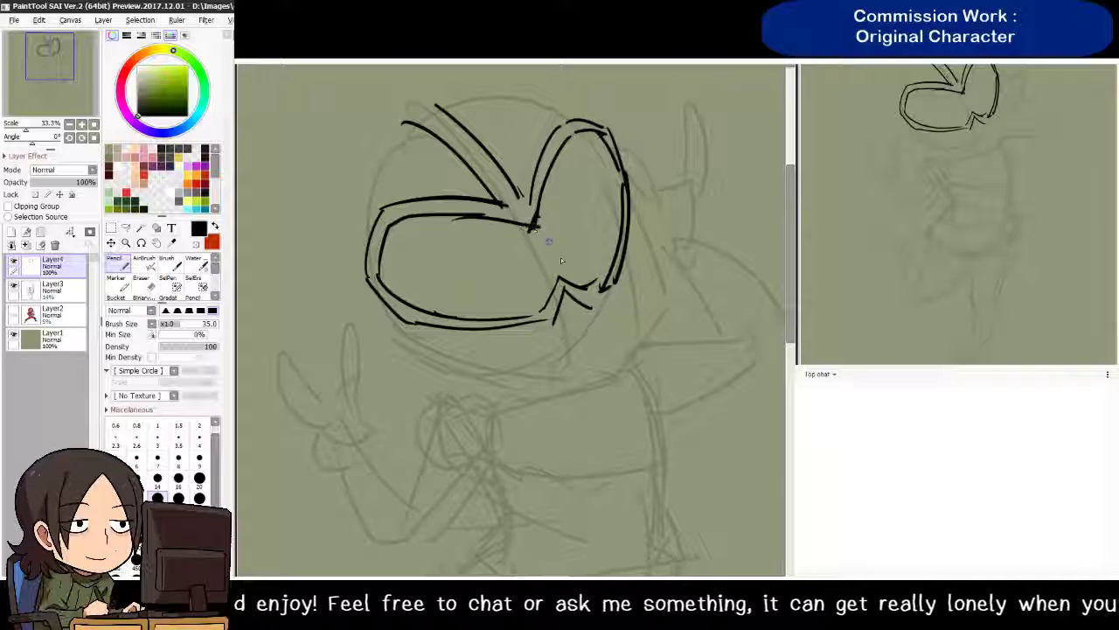
{"action": "mouse_move", "coordinate": [616, 259]}
{"action": "left_mouse_down"}
{"action": "mouse_move", "coordinate": [591, 291]}
{"action": "mouse_move", "coordinate": [600, 285]}
{"action": "left_mouse_up"}
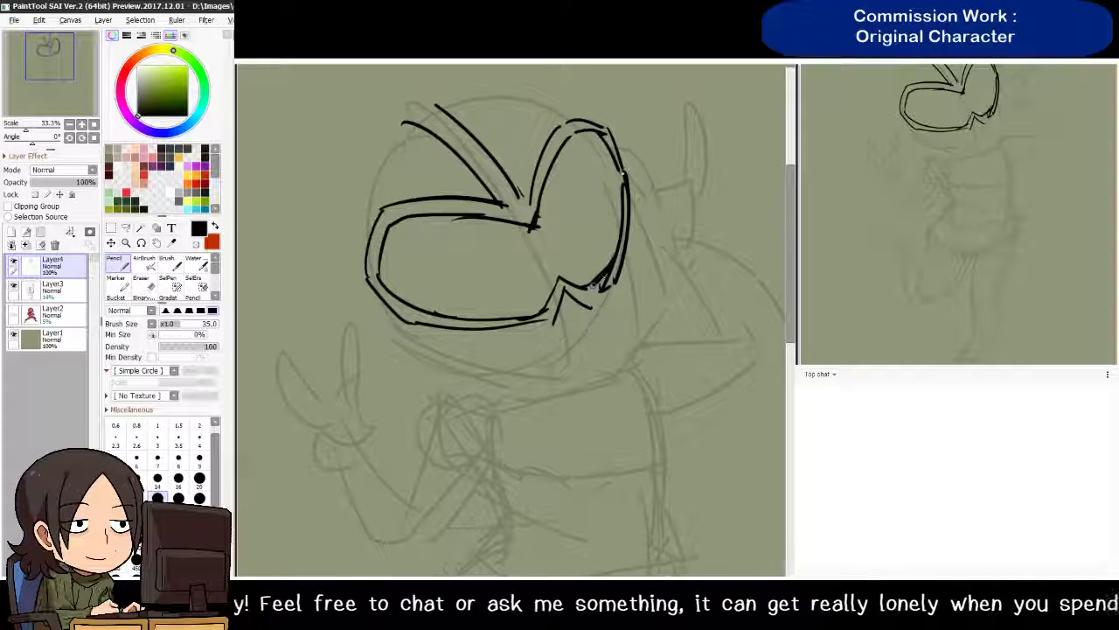
{"action": "left_click_drag", "start_coordinate": [628, 168], "coordinate": [623, 208]}
{"action": "left_click_drag", "start_coordinate": [583, 127], "coordinate": [569, 145]}
Fill the inside of both goggle lenses with black, using the current layer as the bucket's selection source
{"action": "key", "text": "g"}
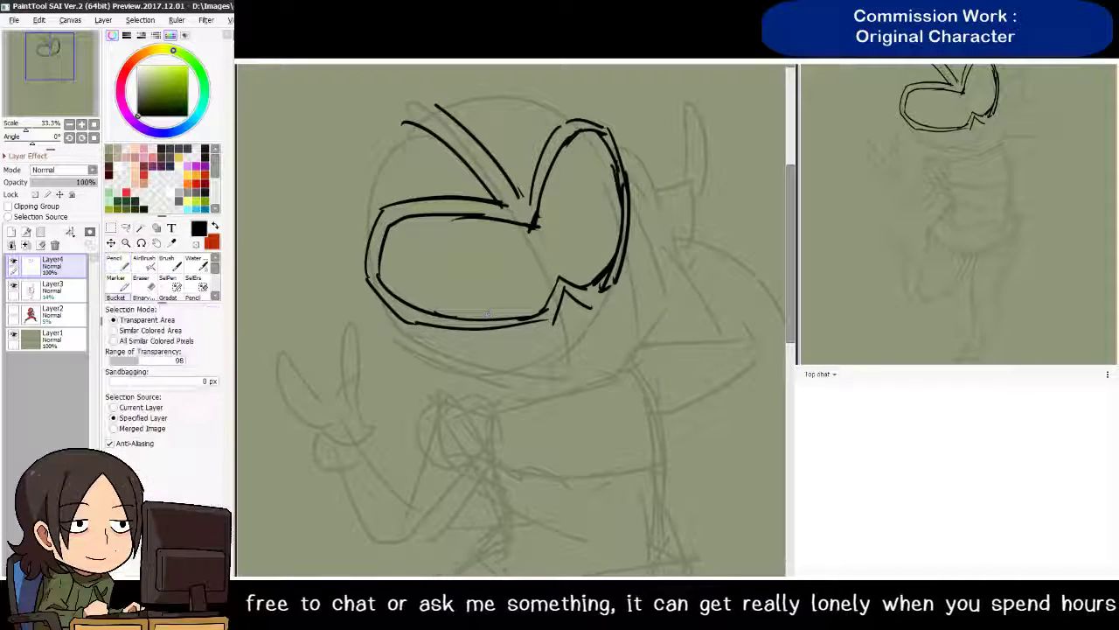
{"action": "left_click", "coordinate": [112, 407]}
{"action": "left_click", "coordinate": [490, 262]}
{"action": "scroll", "coordinate": [563, 300], "scroll_direction": "down", "scroll_amount": 3}
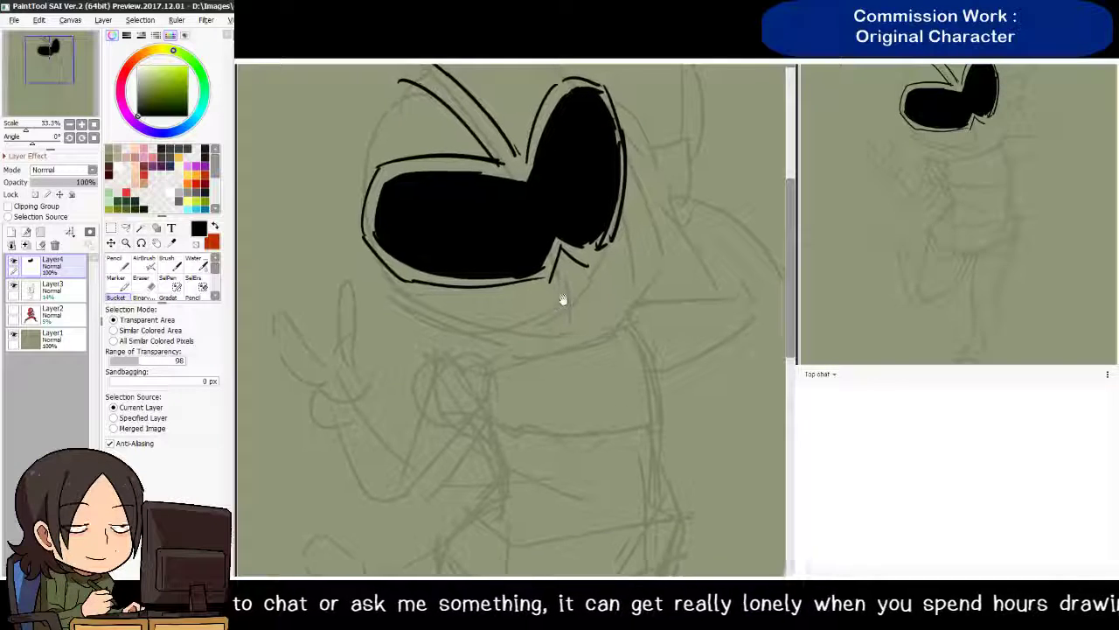
{"action": "left_click_drag", "start_coordinate": [562, 300], "coordinate": [580, 324]}
Try to erase a diagonal highlight streak through the black left lens and undo it
{"action": "key", "text": "e"}
{"action": "left_click_drag", "start_coordinate": [481, 229], "coordinate": [521, 310]}
{"action": "left_click_drag", "start_coordinate": [437, 205], "coordinate": [512, 308]}
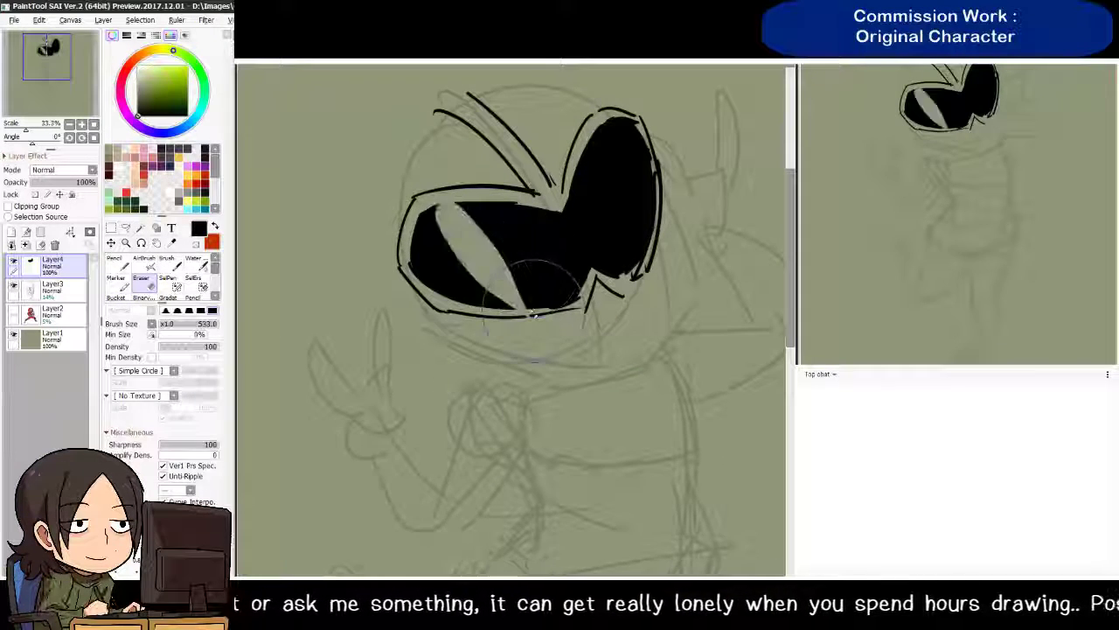
{"action": "key", "text": "ctrl+z"}
{"action": "key", "text": "ctrl+y"}
{"action": "key", "text": "ctrl+z"}
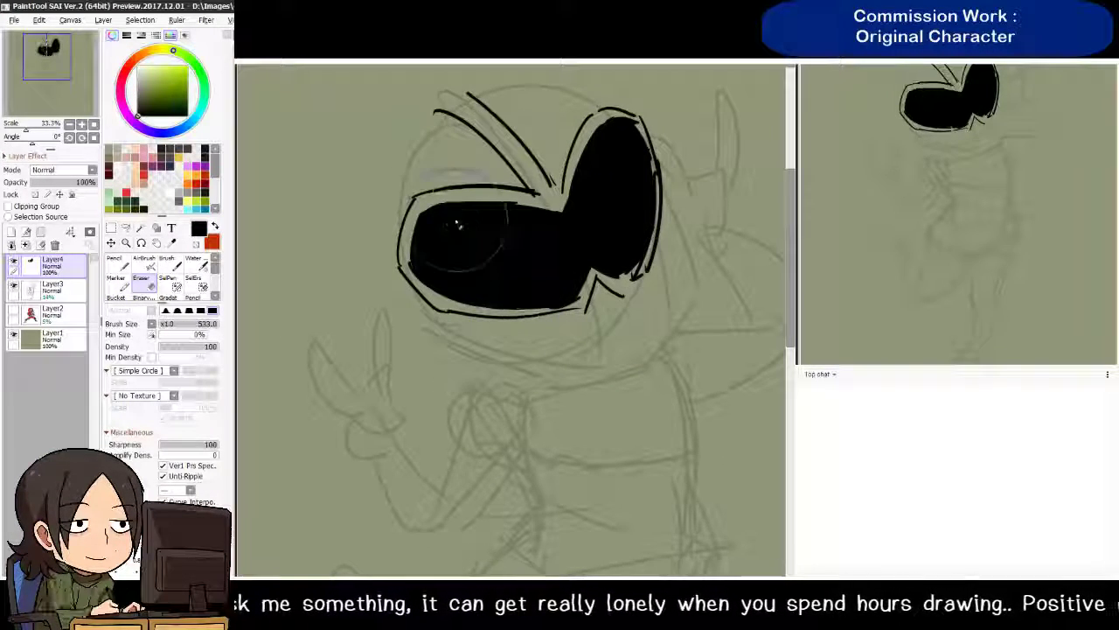
Select a wide slanted parallelogram across the left lens with the polygonal lasso
{"action": "left_click", "coordinate": [126, 228]}
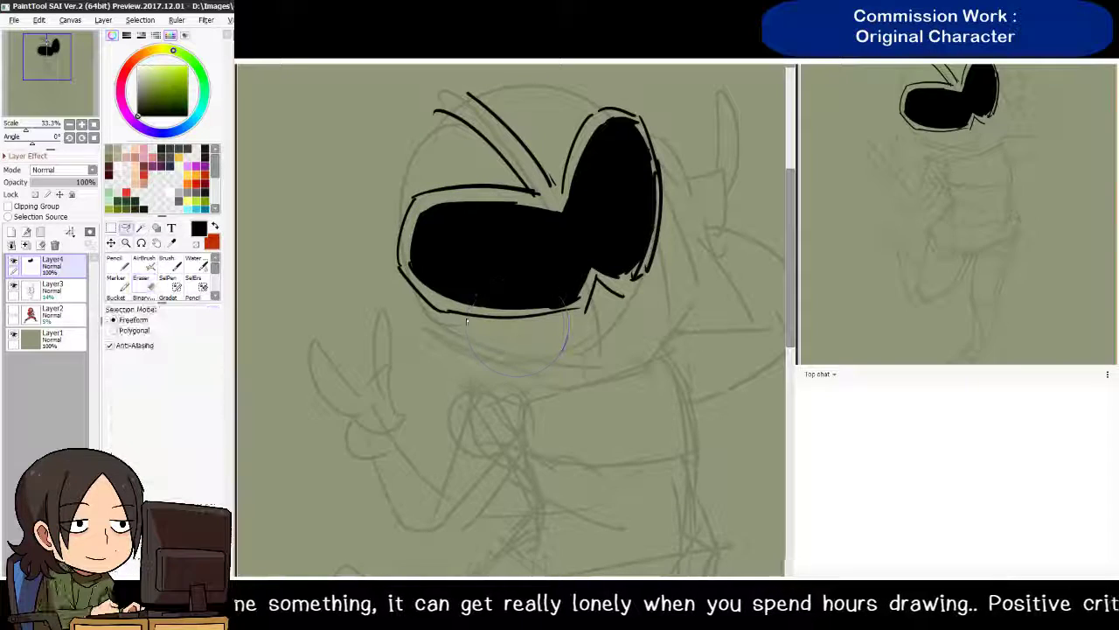
{"action": "left_click", "coordinate": [135, 330]}
{"action": "left_click", "coordinate": [444, 210]}
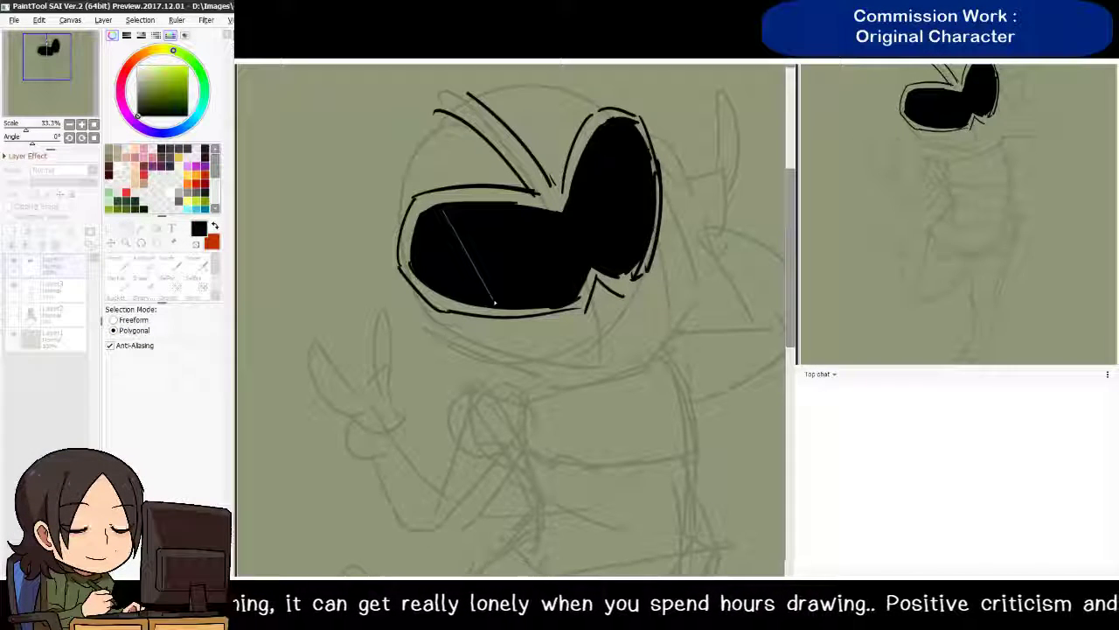
{"action": "left_click", "coordinate": [490, 297]}
{"action": "left_click", "coordinate": [544, 280]}
{"action": "left_click", "coordinate": [492, 215]}
{"action": "left_click", "coordinate": [444, 210]}
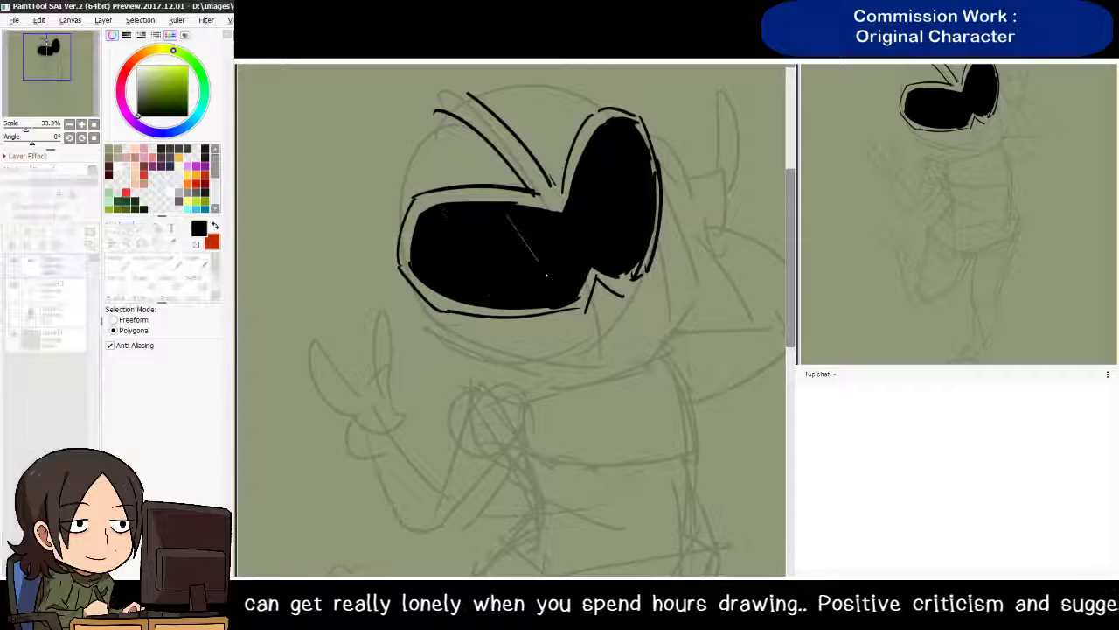
{"action": "left_click", "coordinate": [531, 292]}
{"action": "left_click", "coordinate": [443, 210]}
{"action": "left_click", "coordinate": [494, 213]}
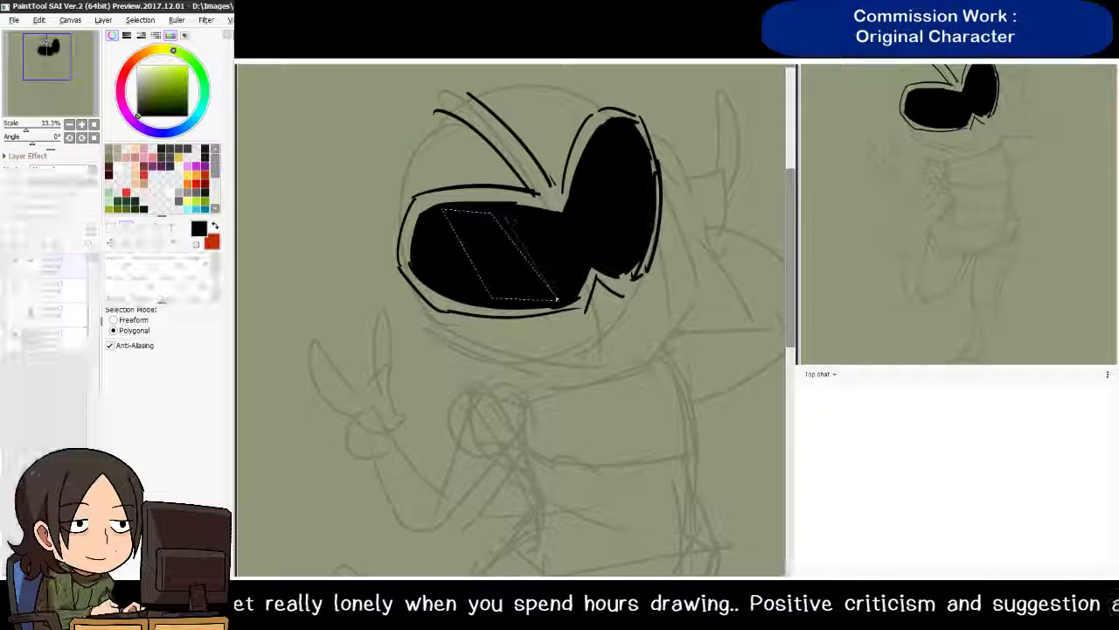
Add a narrow parallel strip beside the wide band in the left lens to the selection
{"action": "left_click", "coordinate": [568, 299]}
{"action": "left_click", "coordinate": [490, 299]}
{"action": "left_click", "coordinate": [443, 210]}
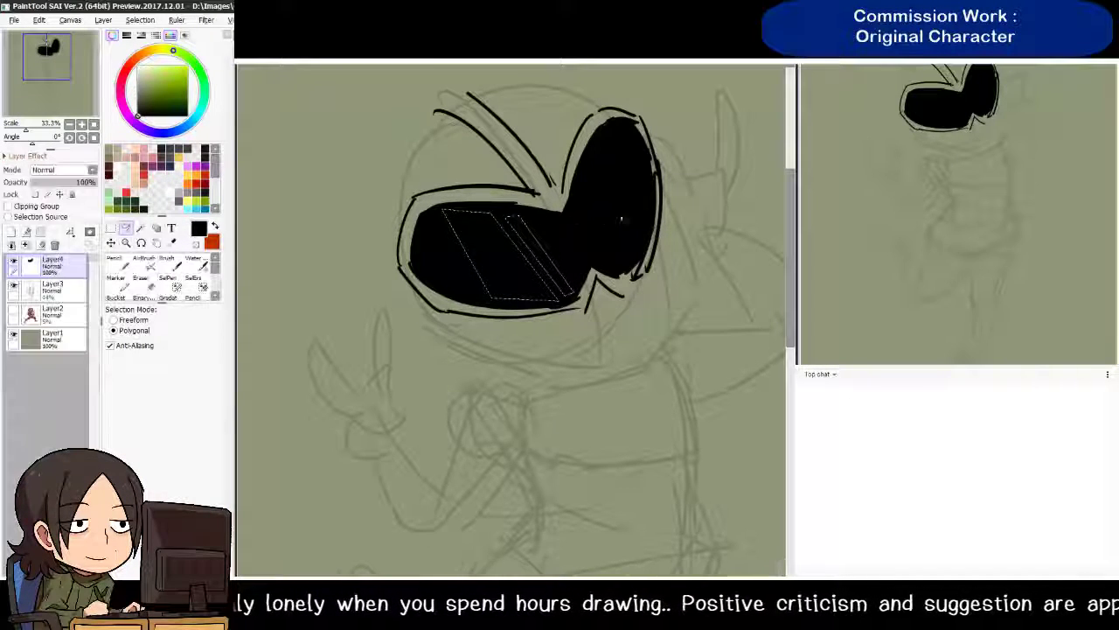
Add a narrow triangle along the right lens's outer edge to the selection and delete the selected black as lens highlights
{"action": "left_click", "coordinate": [593, 161]}
{"action": "left_click", "coordinate": [629, 208]}
{"action": "left_click", "coordinate": [593, 161]}
{"action": "left_click", "coordinate": [618, 126]}
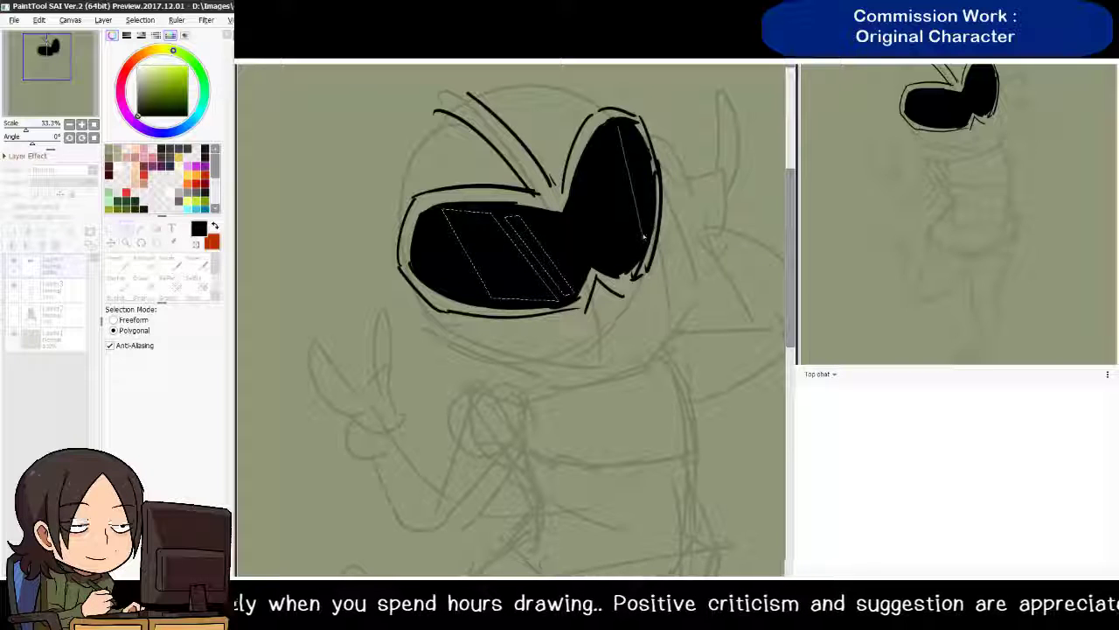
{"action": "left_click", "coordinate": [644, 235]}
{"action": "left_click", "coordinate": [618, 125]}
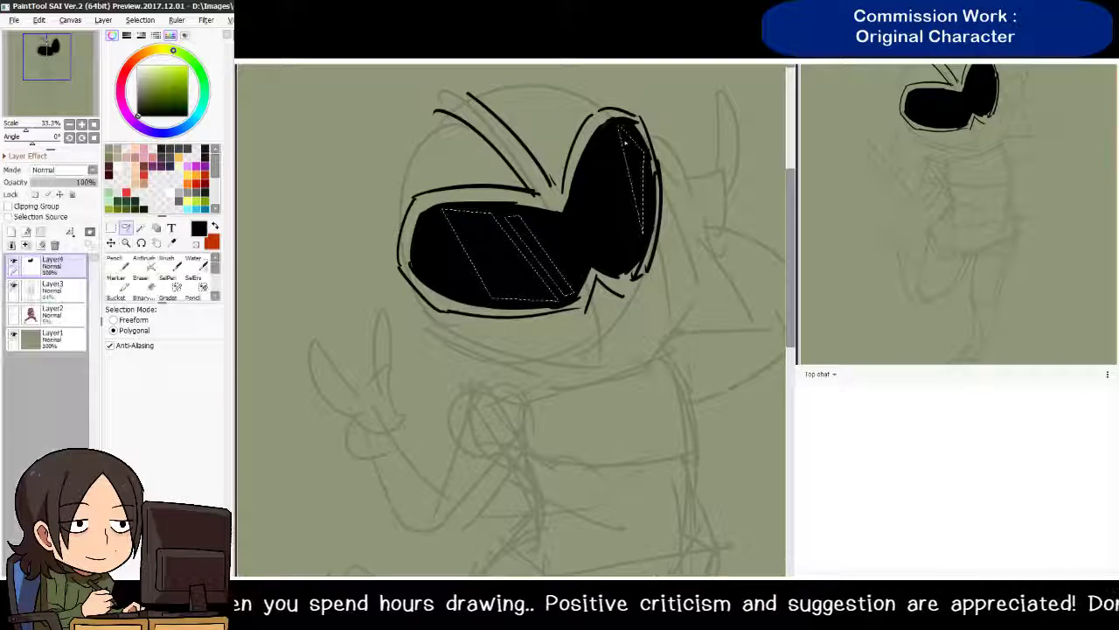
{"action": "key", "text": "Delete"}
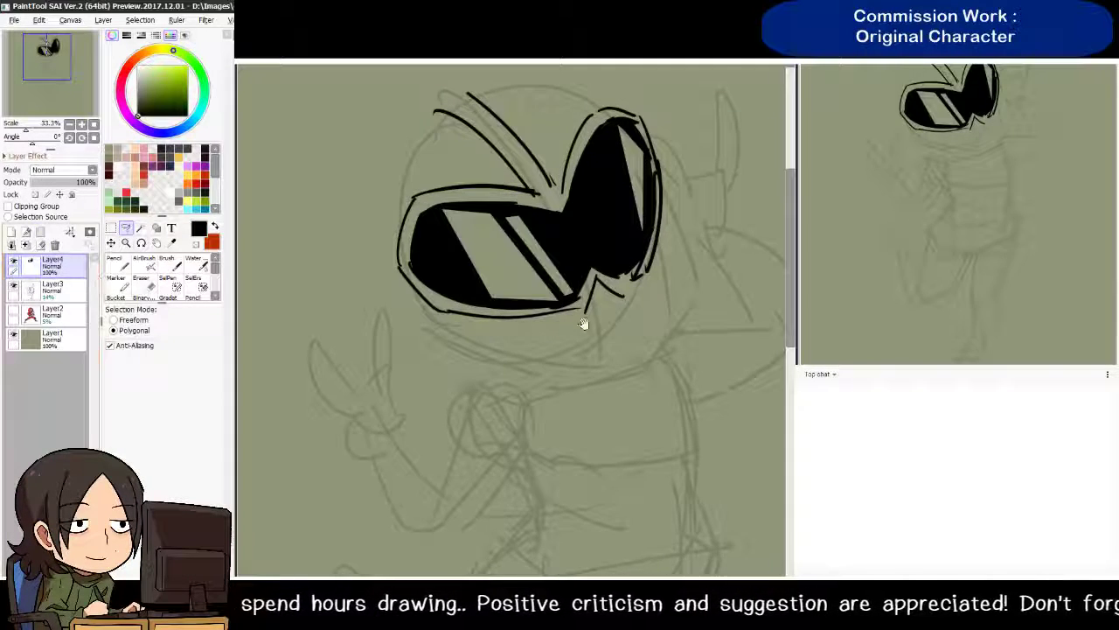
Strengthen the notch under the bridge of the goggles and draw the helmet's right cheek line with the Pencil
{"action": "scroll", "coordinate": [575, 267], "scroll_direction": "down", "scroll_amount": 2}
{"action": "scroll", "coordinate": [575, 267], "scroll_direction": "right", "scroll_amount": 3}
{"action": "key", "text": "n"}
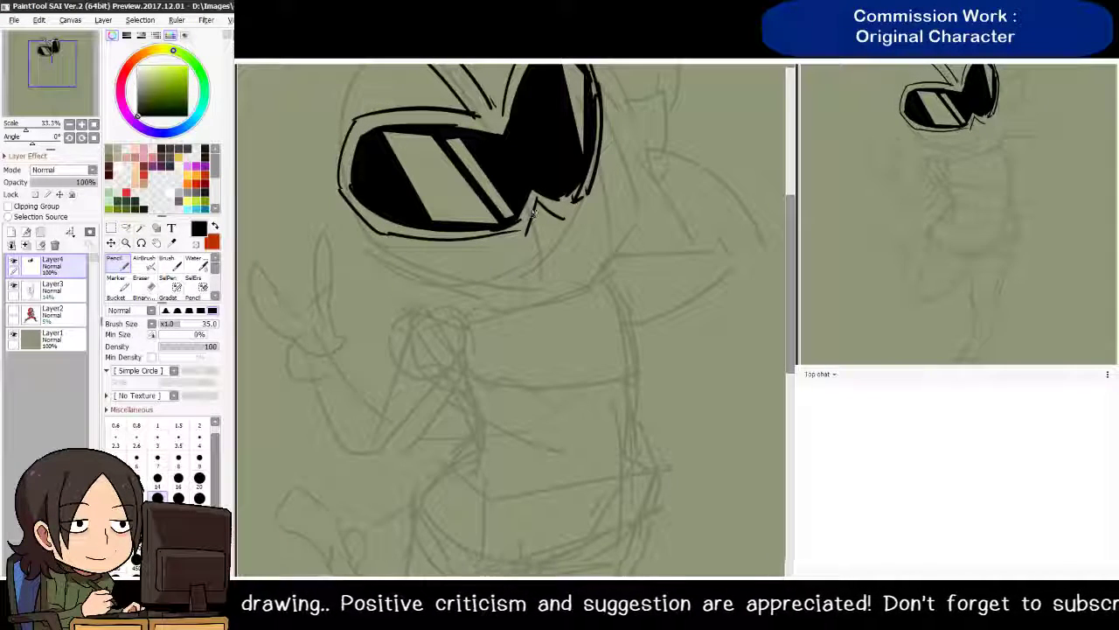
{"action": "left_click_drag", "start_coordinate": [530, 226], "coordinate": [568, 214]}
{"action": "scroll", "coordinate": [568, 215], "scroll_direction": "up", "scroll_amount": 3}
{"action": "left_click_drag", "start_coordinate": [573, 165], "coordinate": [601, 296]}
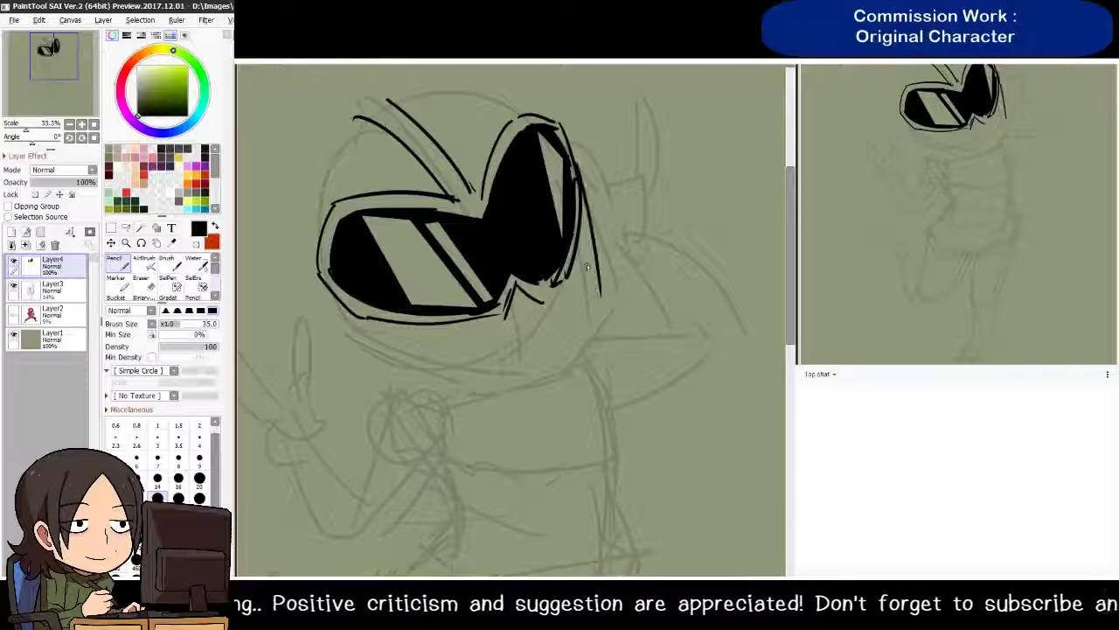
Draw the helmet's jaw outline from below the left lens around the chin to the right cheek, redoing unsatisfactory strokes
{"action": "left_click_drag", "start_coordinate": [322, 312], "coordinate": [402, 378]}
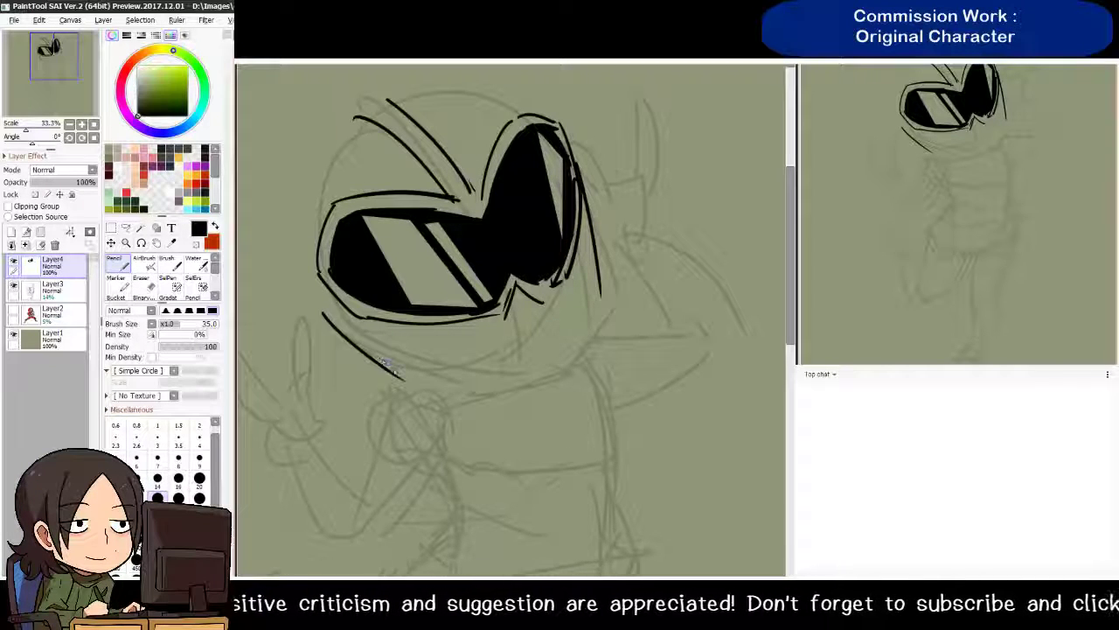
{"action": "key", "text": "ctrl+z"}
{"action": "mouse_move", "coordinate": [320, 306]}
{"action": "left_mouse_down"}
{"action": "mouse_move", "coordinate": [404, 369]}
{"action": "mouse_move", "coordinate": [524, 386]}
{"action": "left_mouse_up"}
{"action": "key", "text": "ctrl+z"}
{"action": "mouse_move", "coordinate": [392, 374]}
{"action": "left_mouse_down"}
{"action": "mouse_move", "coordinate": [517, 386]}
{"action": "mouse_move", "coordinate": [448, 385]}
{"action": "mouse_move", "coordinate": [514, 387]}
{"action": "mouse_move", "coordinate": [584, 359]}
{"action": "left_mouse_up"}
{"action": "key", "text": "ctrl+z"}
{"action": "key", "text": "ctrl+z"}
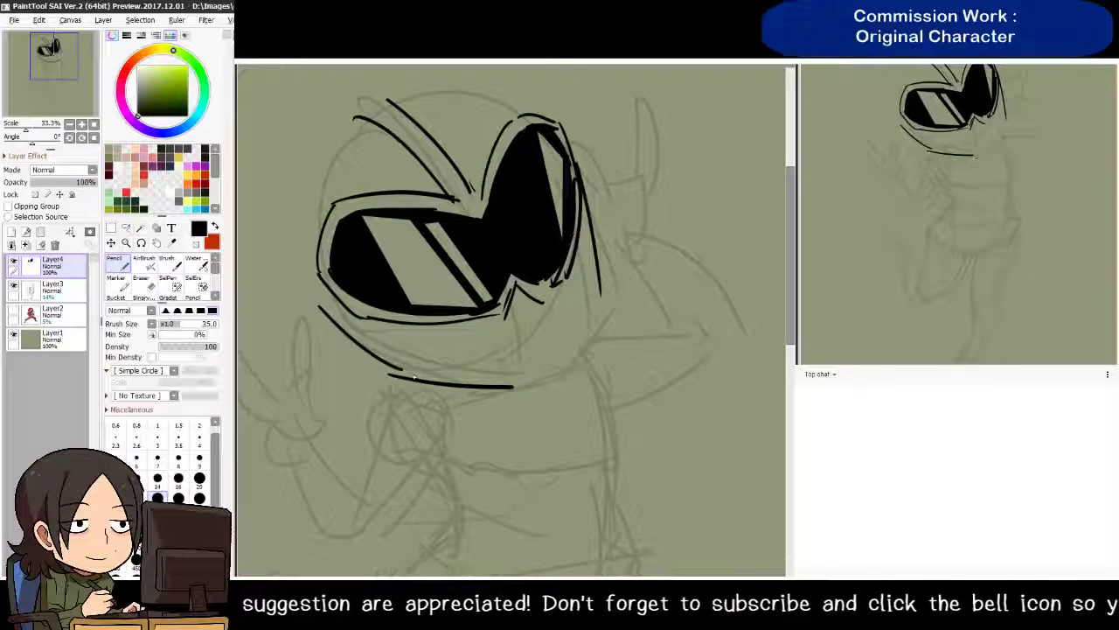
{"action": "left_click_drag", "start_coordinate": [399, 373], "coordinate": [521, 396]}
{"action": "key", "text": "ctrl+z"}
{"action": "key", "text": "ctrl+z"}
{"action": "mouse_move", "coordinate": [398, 375]}
{"action": "left_mouse_down"}
{"action": "mouse_move", "coordinate": [520, 396]}
{"action": "mouse_move", "coordinate": [587, 364]}
{"action": "mouse_move", "coordinate": [602, 285]}
{"action": "mouse_move", "coordinate": [517, 303]}
{"action": "left_mouse_up"}
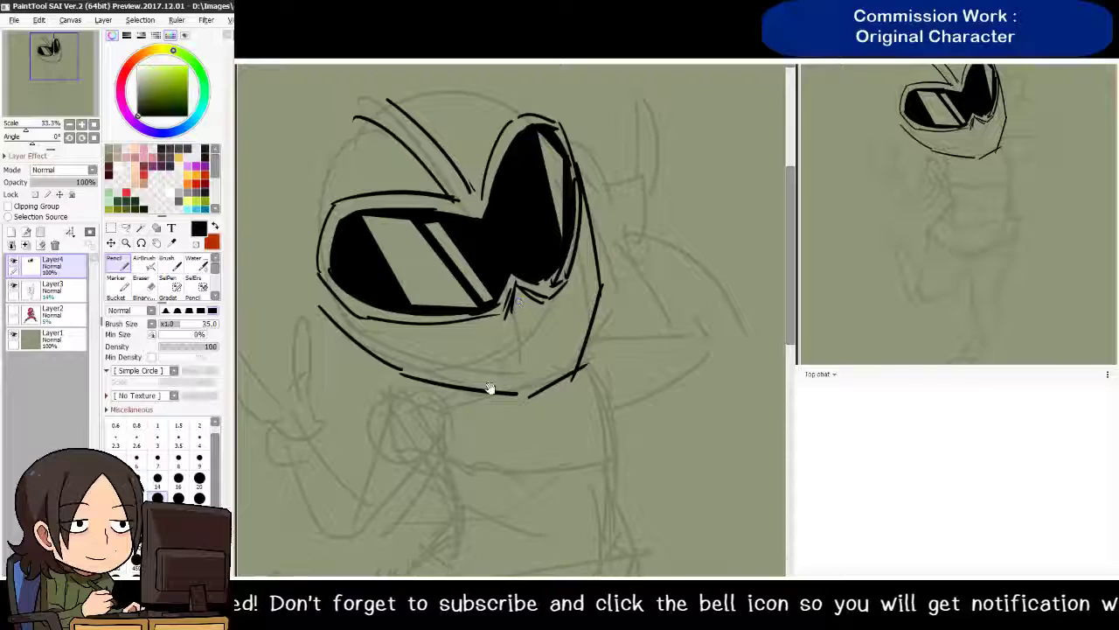
Show the faint reference picture on Layer2, examine it beside the helmet, and make Layer4 the active layer again
{"action": "mouse_move", "coordinate": [490, 388]}
{"action": "left_mouse_down"}
{"action": "mouse_move", "coordinate": [508, 363]}
{"action": "mouse_move", "coordinate": [531, 373]}
{"action": "left_mouse_up"}
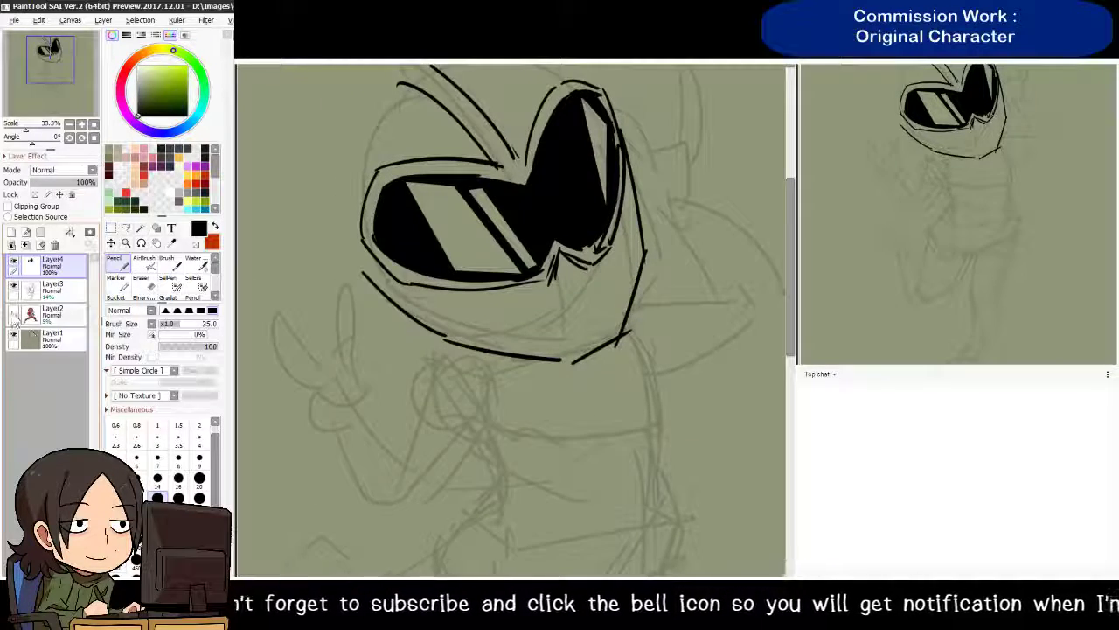
{"action": "left_click", "coordinate": [42, 315]}
{"action": "left_click_drag", "start_coordinate": [341, 367], "coordinate": [374, 358]}
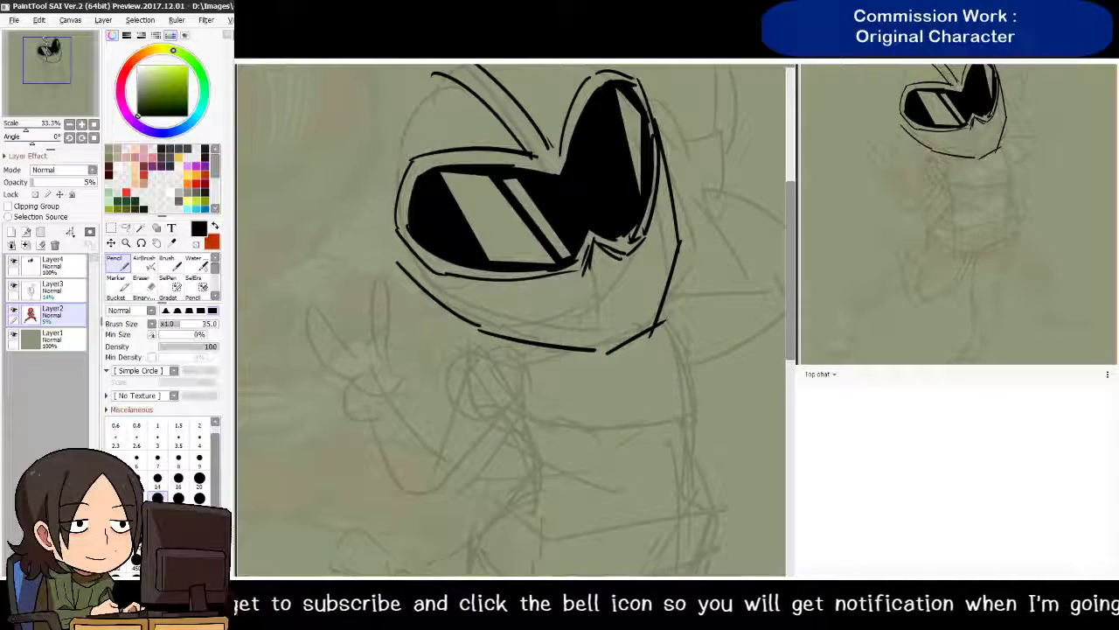
{"action": "left_click_drag", "start_coordinate": [378, 258], "coordinate": [469, 290]}
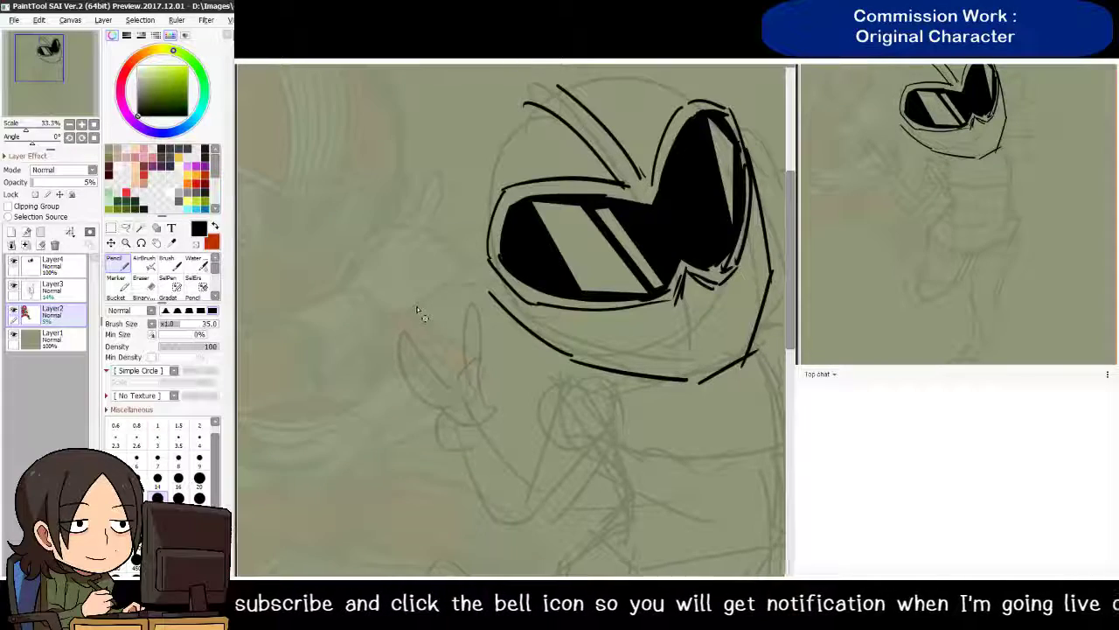
{"action": "mouse_move", "coordinate": [580, 350]}
{"action": "left_mouse_down"}
{"action": "mouse_move", "coordinate": [656, 332]}
{"action": "mouse_move", "coordinate": [623, 329]}
{"action": "mouse_move", "coordinate": [650, 312]}
{"action": "mouse_move", "coordinate": [636, 302]}
{"action": "left_mouse_up"}
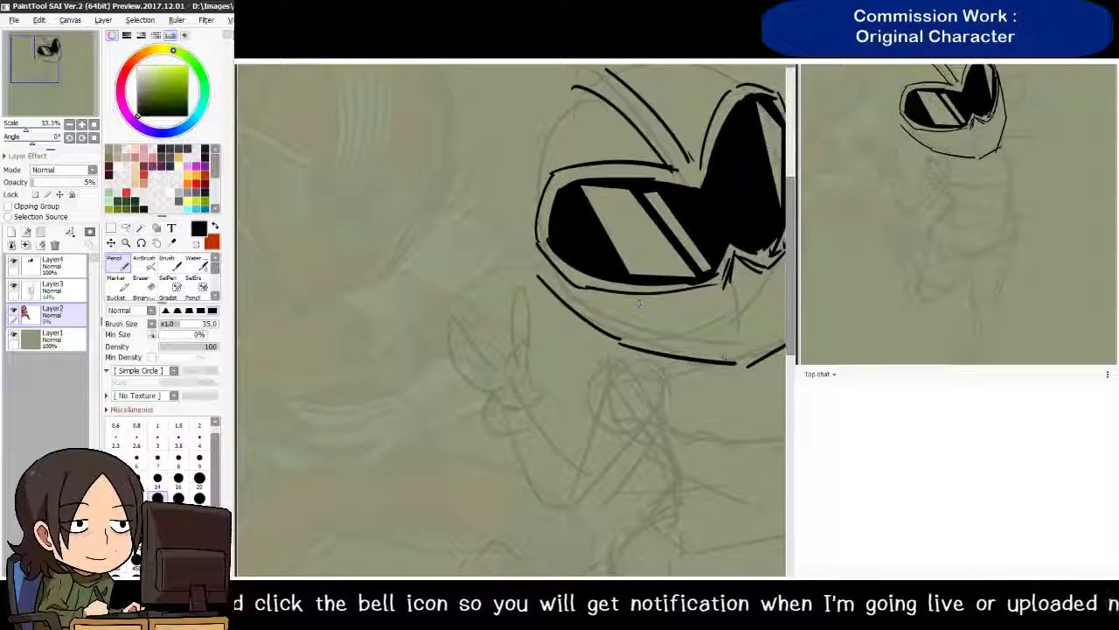
{"action": "left_click", "coordinate": [52, 262]}
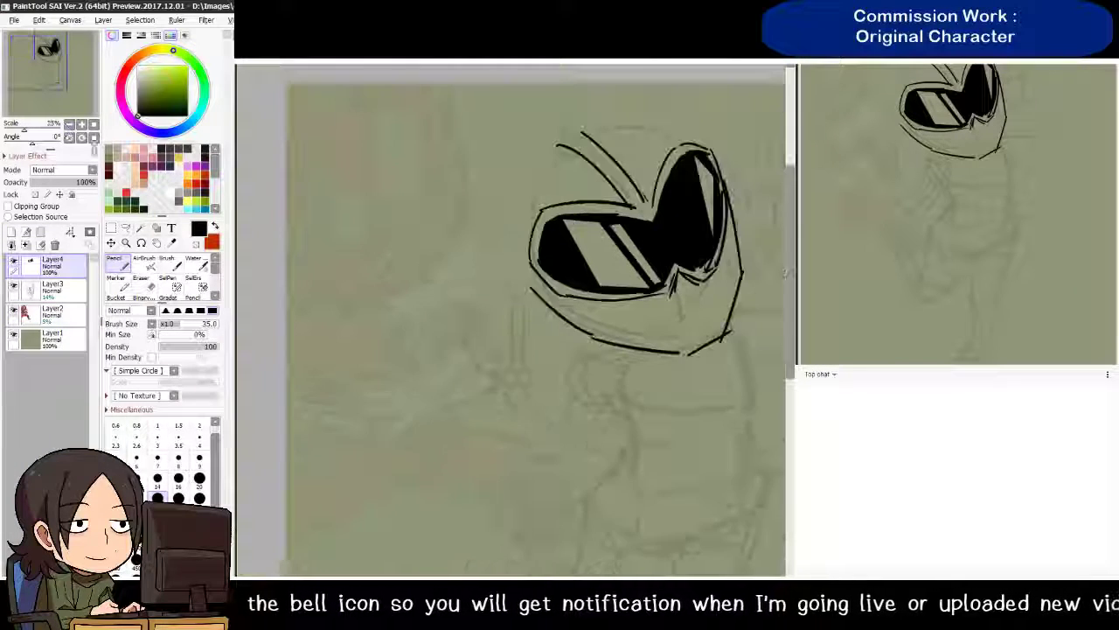
Draw a diagonal mouth-guard line from below the left lens toward the chin and a line down the right cheek
{"action": "scroll", "coordinate": [510, 320], "scroll_direction": "down", "scroll_amount": 1}
{"action": "left_click_drag", "start_coordinate": [612, 302], "coordinate": [661, 334]}
{"action": "key", "text": "ctrl+z"}
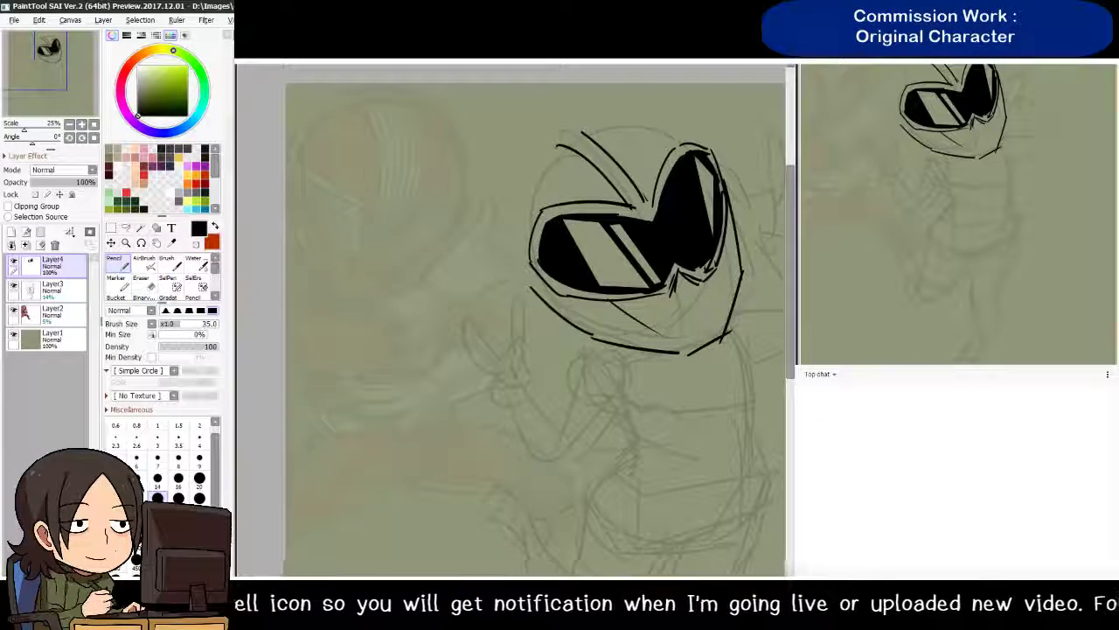
{"action": "mouse_move", "coordinate": [727, 229]}
{"action": "left_mouse_down"}
{"action": "mouse_move", "coordinate": [724, 308]}
{"action": "mouse_move", "coordinate": [707, 352]}
{"action": "mouse_move", "coordinate": [719, 362]}
{"action": "left_mouse_up"}
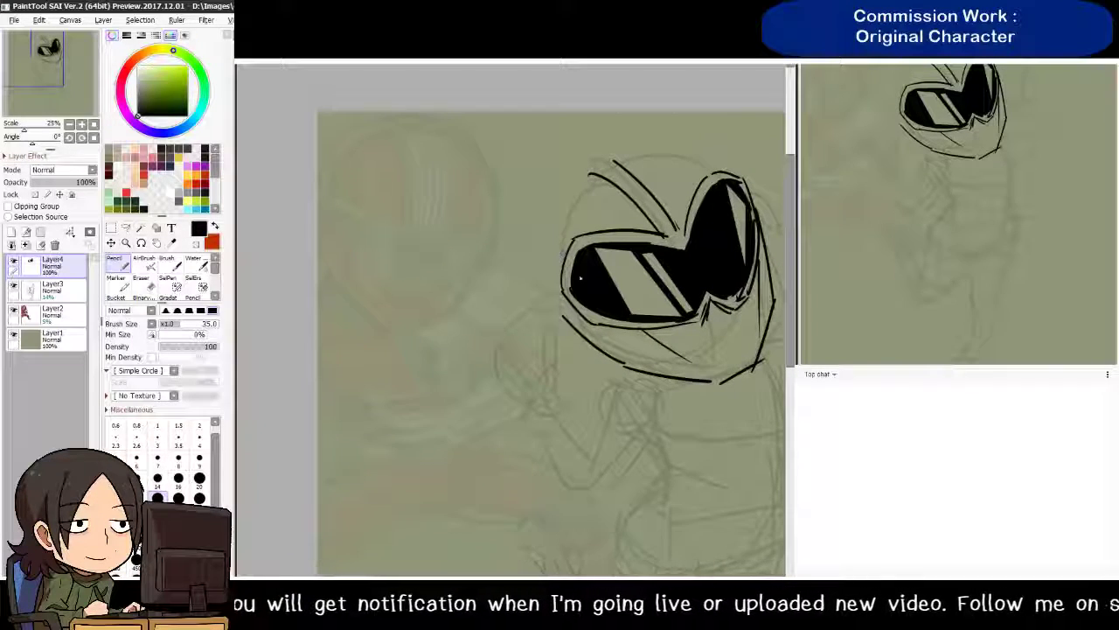
Clean up the goggle frame by erasing rough strokes around both lenses and redrawing the left lens's lower edge
{"action": "key", "text": "e"}
{"action": "mouse_move", "coordinate": [590, 327]}
{"action": "left_mouse_down"}
{"action": "mouse_move", "coordinate": [552, 288]}
{"action": "mouse_move", "coordinate": [622, 329]}
{"action": "mouse_move", "coordinate": [588, 304]}
{"action": "mouse_move", "coordinate": [573, 266]}
{"action": "mouse_move", "coordinate": [603, 305]}
{"action": "mouse_move", "coordinate": [568, 277]}
{"action": "mouse_move", "coordinate": [573, 289]}
{"action": "mouse_move", "coordinate": [630, 333]}
{"action": "left_mouse_up"}
{"action": "key", "text": "n"}
{"action": "mouse_move", "coordinate": [573, 287]}
{"action": "left_mouse_down"}
{"action": "mouse_move", "coordinate": [622, 325]}
{"action": "mouse_move", "coordinate": [640, 321]}
{"action": "mouse_move", "coordinate": [644, 332]}
{"action": "mouse_move", "coordinate": [606, 346]}
{"action": "left_mouse_up"}
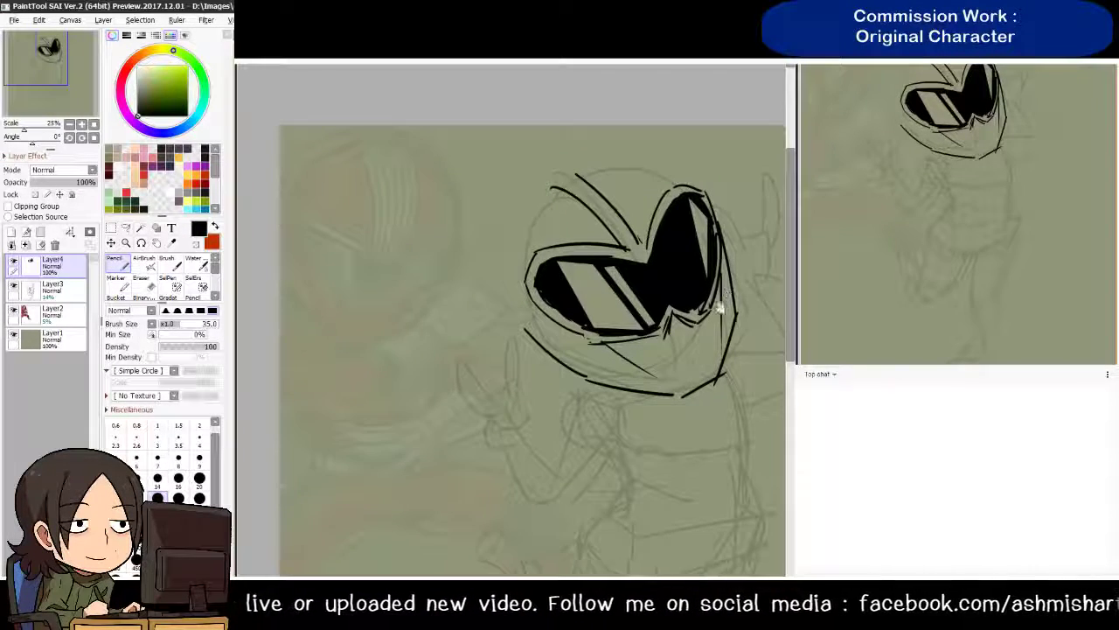
{"action": "key", "text": "e"}
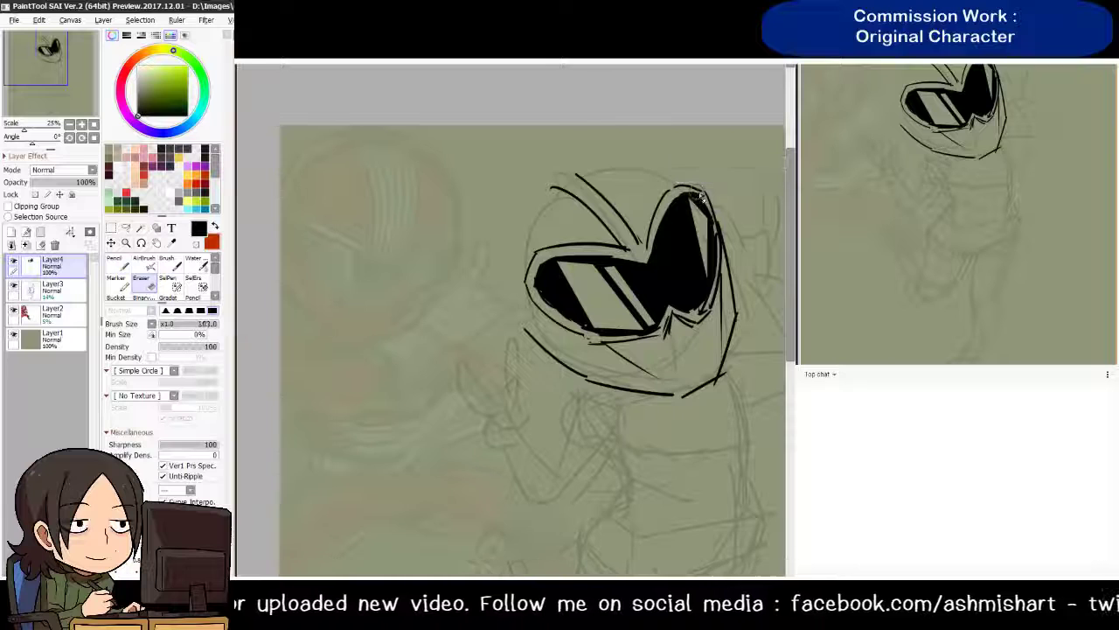
{"action": "left_click_drag", "start_coordinate": [700, 196], "coordinate": [722, 255]}
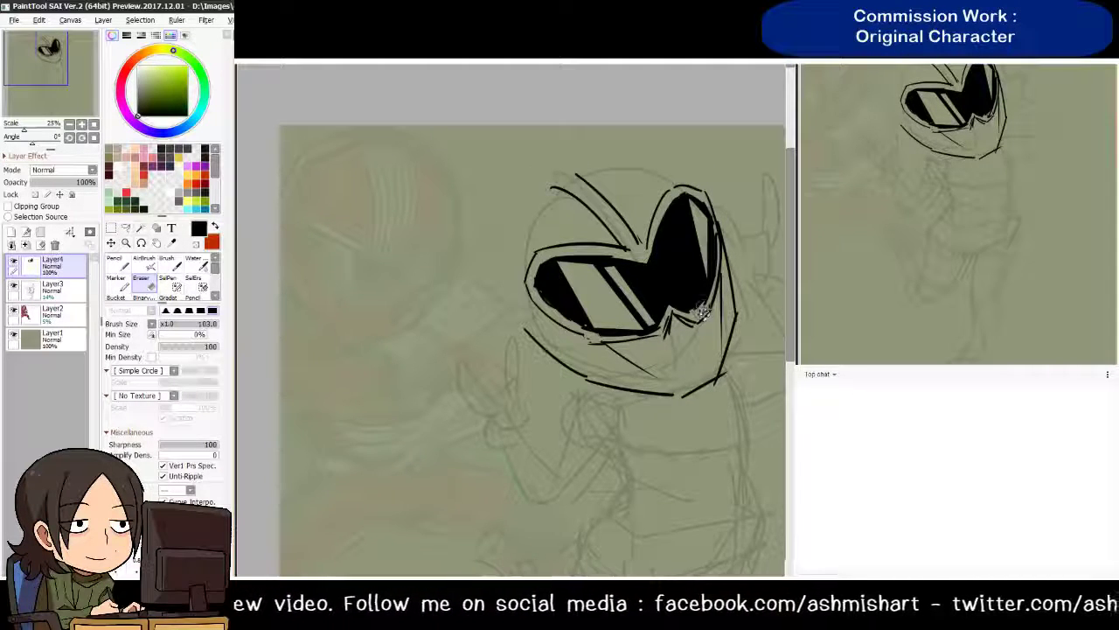
Draw the angular facets of the mouth guard below the lenses and erase the excess strokes at the central notch
{"action": "key", "text": "n"}
{"action": "mouse_move", "coordinate": [676, 367]}
{"action": "left_mouse_down"}
{"action": "mouse_move", "coordinate": [648, 322]}
{"action": "mouse_move", "coordinate": [652, 345]}
{"action": "left_mouse_up"}
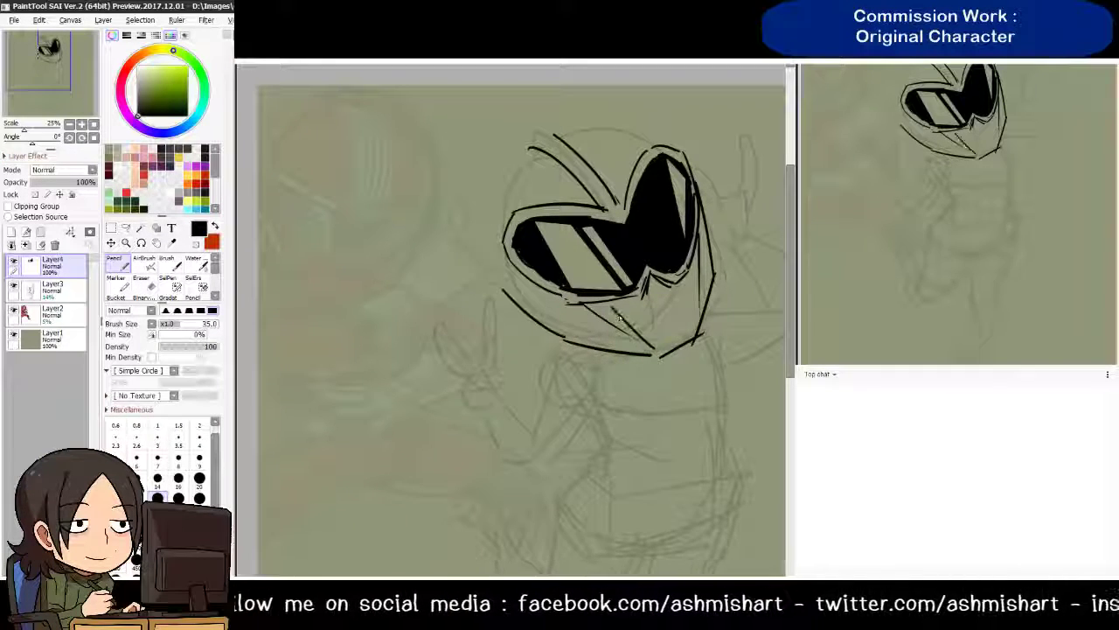
{"action": "left_click_drag", "start_coordinate": [606, 311], "coordinate": [647, 341]}
{"action": "mouse_move", "coordinate": [613, 308]}
{"action": "left_mouse_down"}
{"action": "mouse_move", "coordinate": [667, 301]}
{"action": "mouse_move", "coordinate": [670, 285]}
{"action": "mouse_move", "coordinate": [626, 318]}
{"action": "mouse_move", "coordinate": [649, 343]}
{"action": "left_mouse_up"}
{"action": "key", "text": "ctrl+z"}
{"action": "left_click_drag", "start_coordinate": [610, 306], "coordinate": [662, 297]}
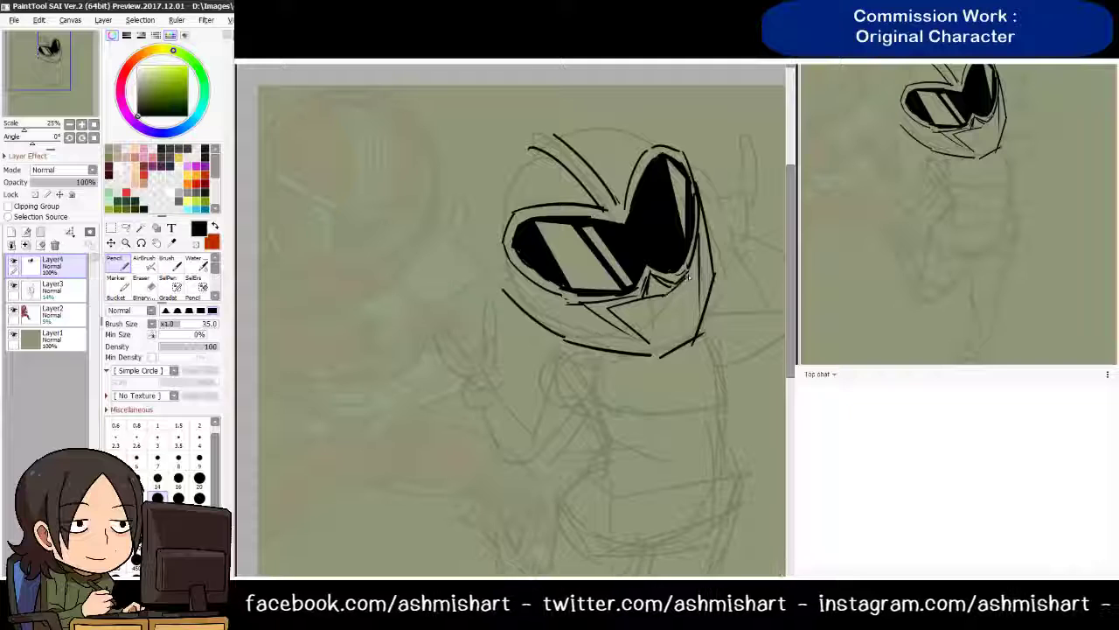
{"action": "left_click_drag", "start_coordinate": [687, 266], "coordinate": [689, 336]}
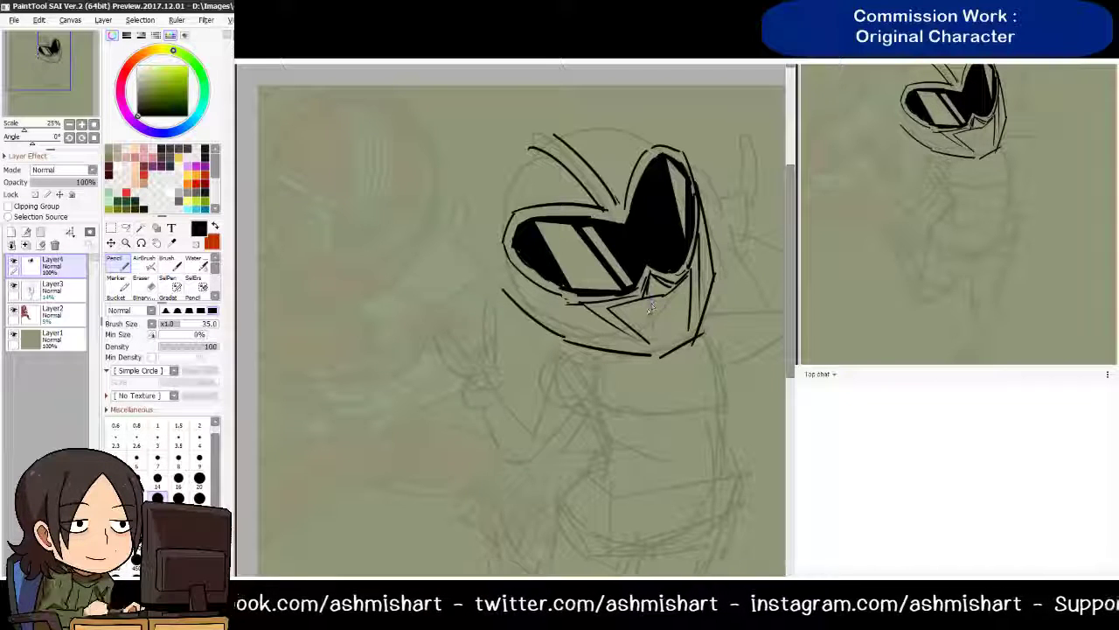
{"action": "key", "text": "e"}
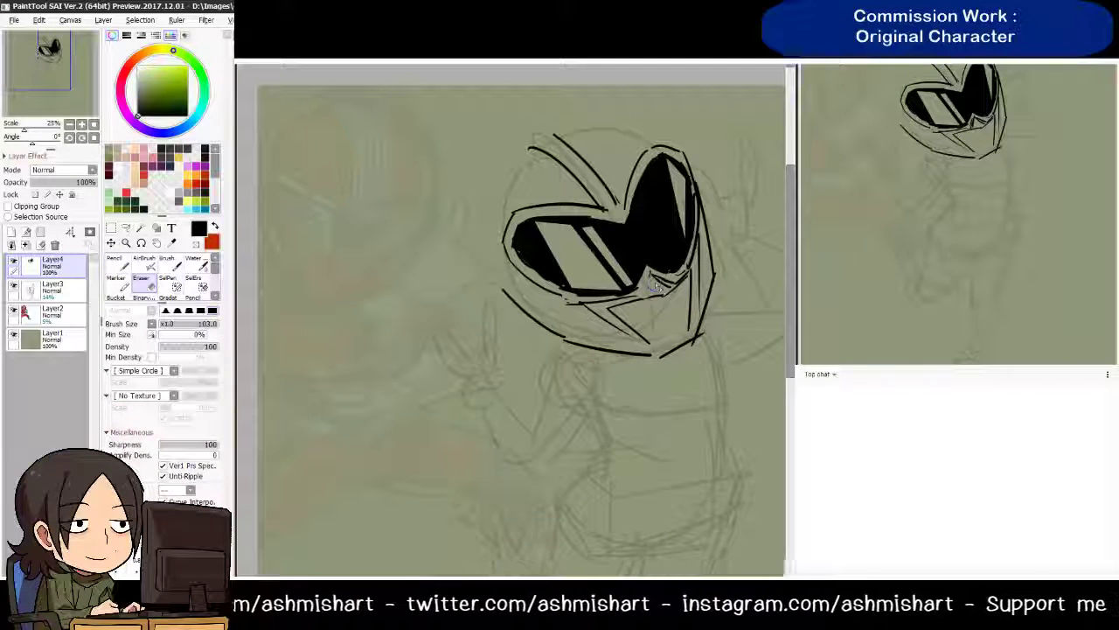
{"action": "key", "text": "n"}
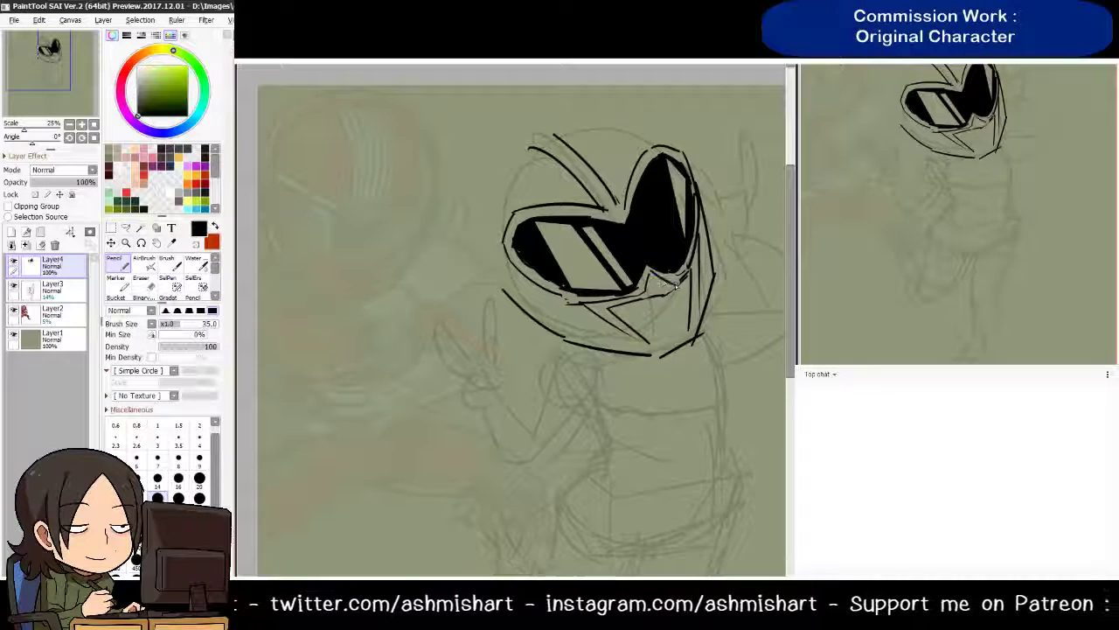
Sketch the angular earpiece on the helmet's left side, undoing the strokes that miss
{"action": "mouse_move", "coordinate": [657, 357]}
{"action": "left_mouse_down"}
{"action": "mouse_move", "coordinate": [700, 330]}
{"action": "mouse_move", "coordinate": [728, 378]}
{"action": "left_mouse_up"}
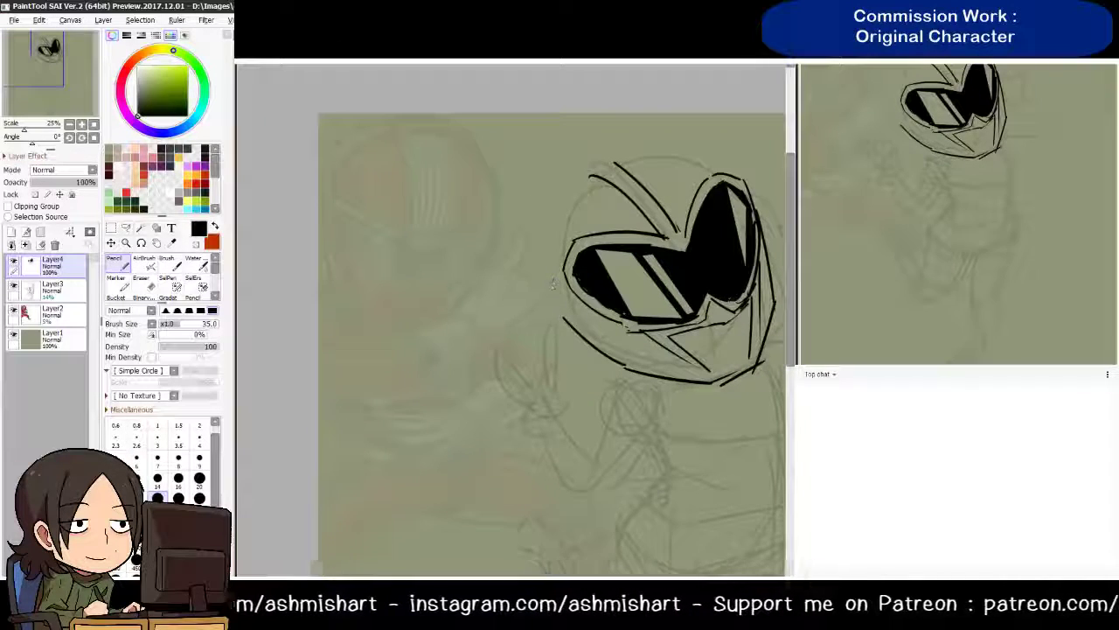
{"action": "left_click_drag", "start_coordinate": [551, 298], "coordinate": [544, 221]}
{"action": "key", "text": "ctrl+z"}
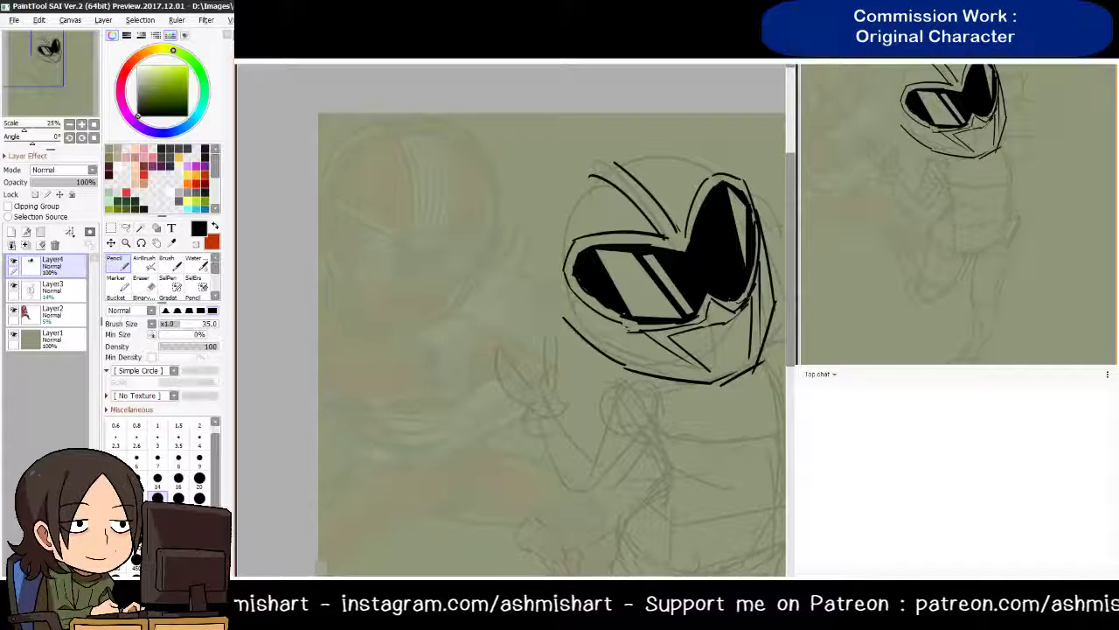
{"action": "left_click_drag", "start_coordinate": [551, 295], "coordinate": [548, 222]}
{"action": "key", "text": "ctrl+z"}
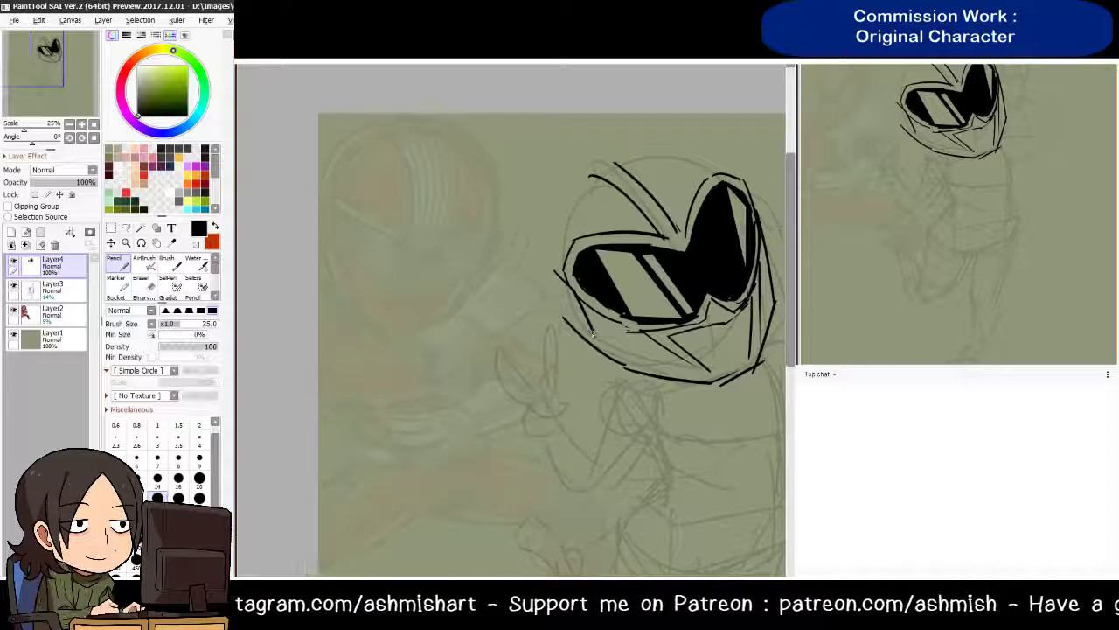
{"action": "left_click_drag", "start_coordinate": [583, 353], "coordinate": [569, 302]}
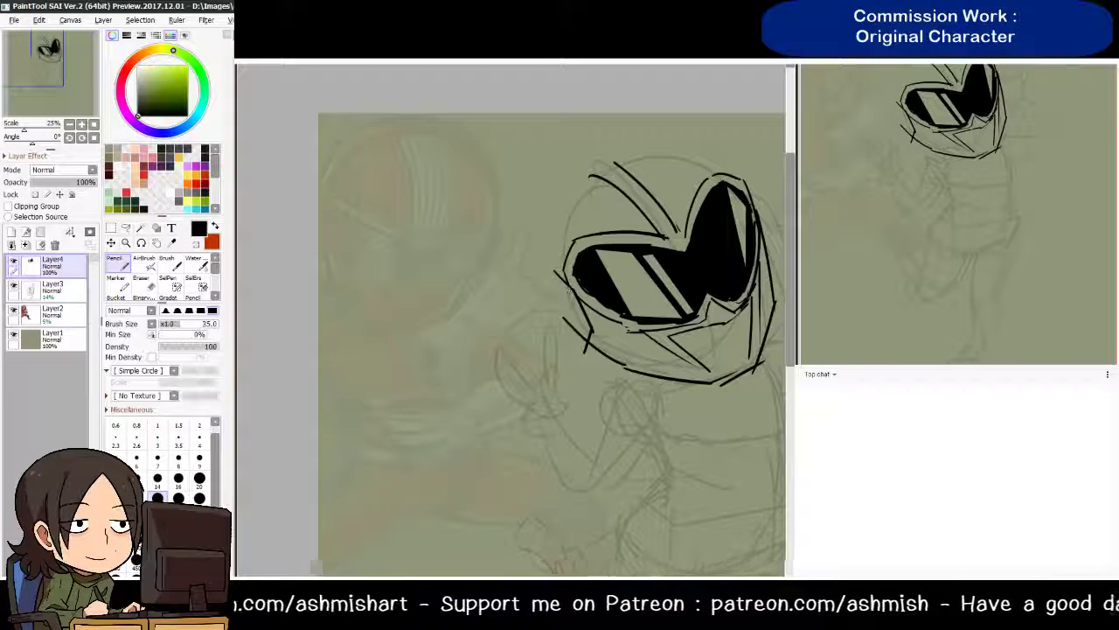
{"action": "mouse_move", "coordinate": [535, 272]}
{"action": "left_mouse_down"}
{"action": "mouse_move", "coordinate": [528, 295]}
{"action": "mouse_move", "coordinate": [577, 350]}
{"action": "mouse_move", "coordinate": [560, 310]}
{"action": "mouse_move", "coordinate": [532, 285]}
{"action": "mouse_move", "coordinate": [549, 229]}
{"action": "left_mouse_up"}
{"action": "key", "text": "ctrl+z"}
Draw the helmet's rounded dome from the left earpiece over the top to the right lens
{"action": "mouse_move", "coordinate": [577, 295]}
{"action": "left_mouse_down"}
{"action": "mouse_move", "coordinate": [557, 210]}
{"action": "mouse_move", "coordinate": [652, 141]}
{"action": "mouse_move", "coordinate": [719, 178]}
{"action": "left_mouse_up"}
{"action": "key", "text": "ctrl+z"}
{"action": "key", "text": "ctrl+z"}
{"action": "left_click_drag", "start_coordinate": [631, 149], "coordinate": [726, 176]}
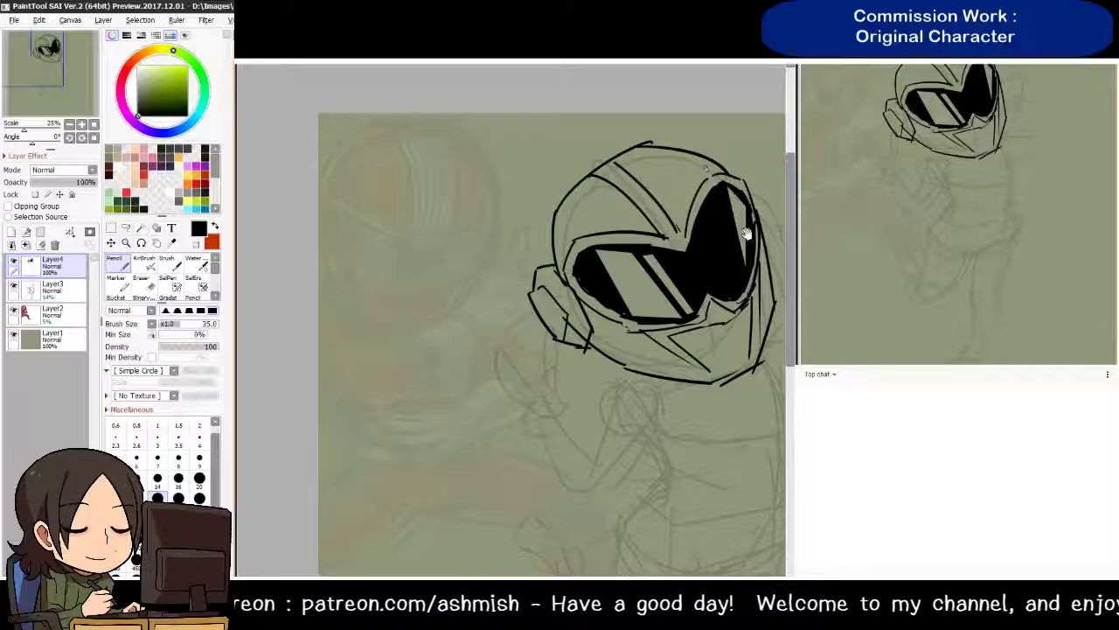
Draw the small angular side piece along the helmet's right edge beside the right lens, redoing failed strokes
{"action": "left_click_drag", "start_coordinate": [746, 234], "coordinate": [694, 230]}
{"action": "left_click_drag", "start_coordinate": [700, 164], "coordinate": [715, 226]}
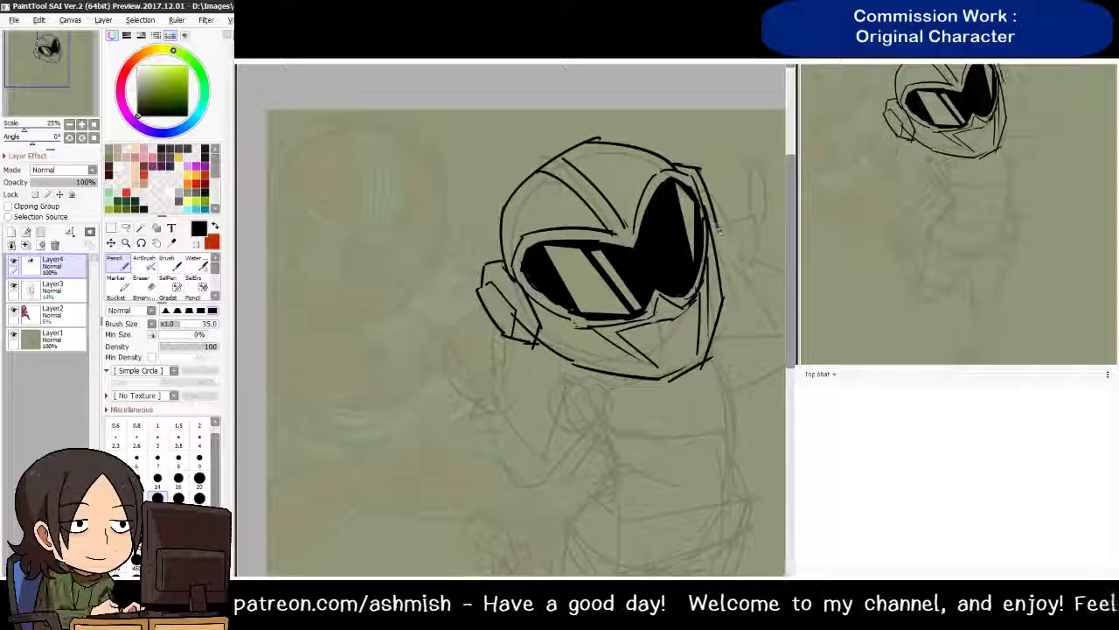
{"action": "key", "text": "ctrl+z"}
{"action": "left_click_drag", "start_coordinate": [693, 162], "coordinate": [720, 226]}
{"action": "key", "text": "ctrl+z"}
{"action": "mouse_move", "coordinate": [687, 164]}
{"action": "left_mouse_down"}
{"action": "mouse_move", "coordinate": [723, 234]}
{"action": "mouse_move", "coordinate": [719, 250]}
{"action": "left_mouse_up"}
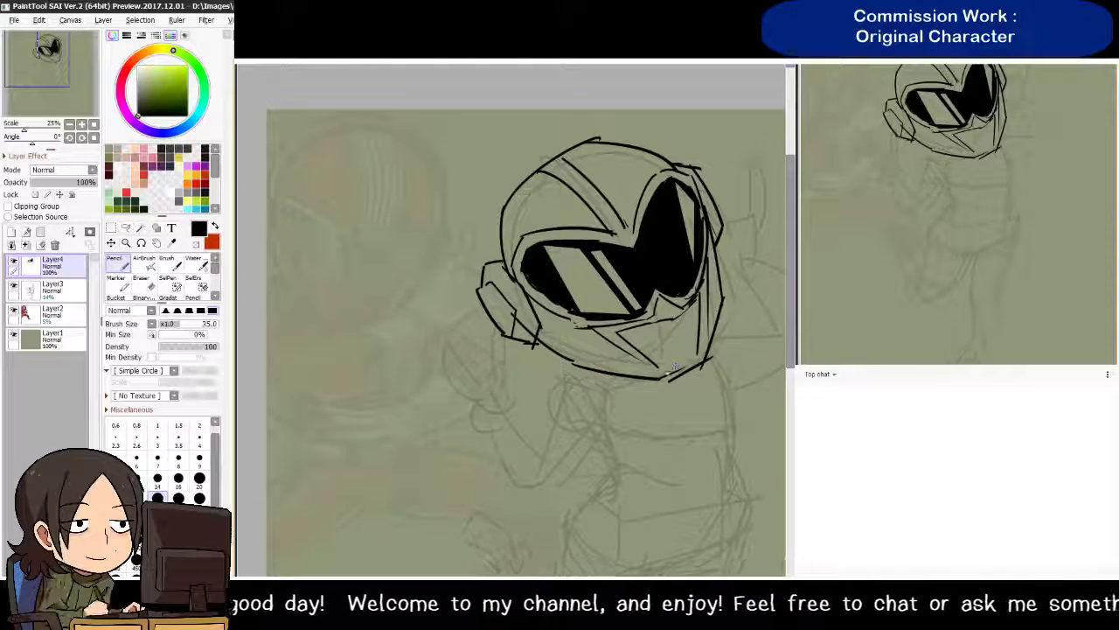
Erase the rough lines inside the mouth guard and redraw its facets more cleanly
{"action": "key", "text": "e"}
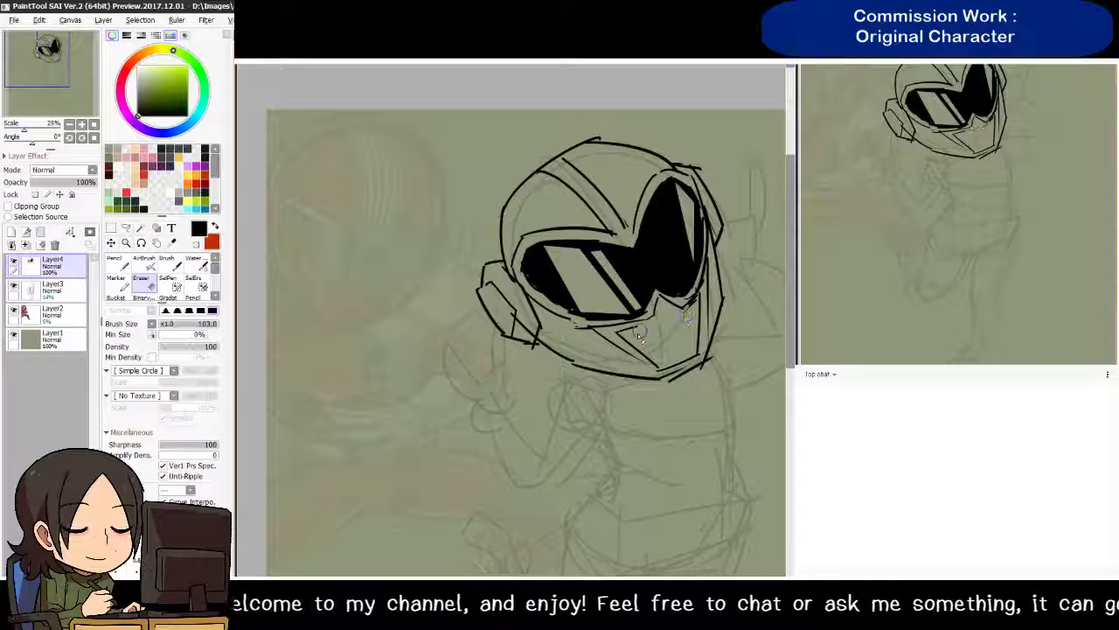
{"action": "key", "text": "n"}
{"action": "mouse_move", "coordinate": [606, 318]}
{"action": "left_mouse_down"}
{"action": "mouse_move", "coordinate": [689, 353]}
{"action": "mouse_move", "coordinate": [680, 356]}
{"action": "left_mouse_up"}
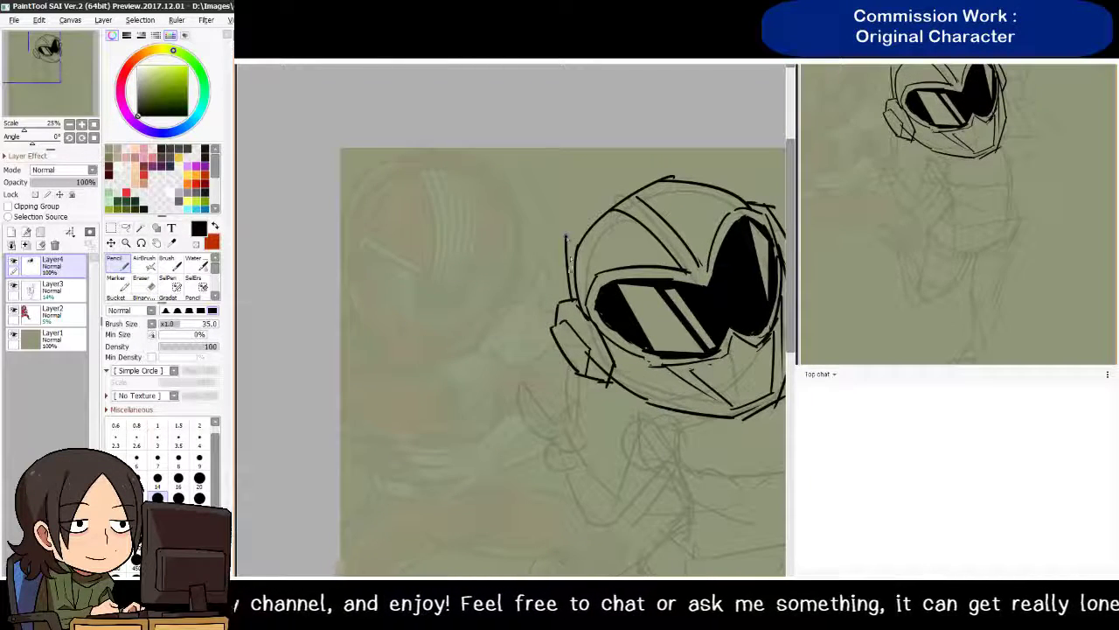
Draw a second outer shell line around the helmet's dome from the left earpiece over the top to the right side
{"action": "left_click_drag", "start_coordinate": [566, 237], "coordinate": [570, 280]}
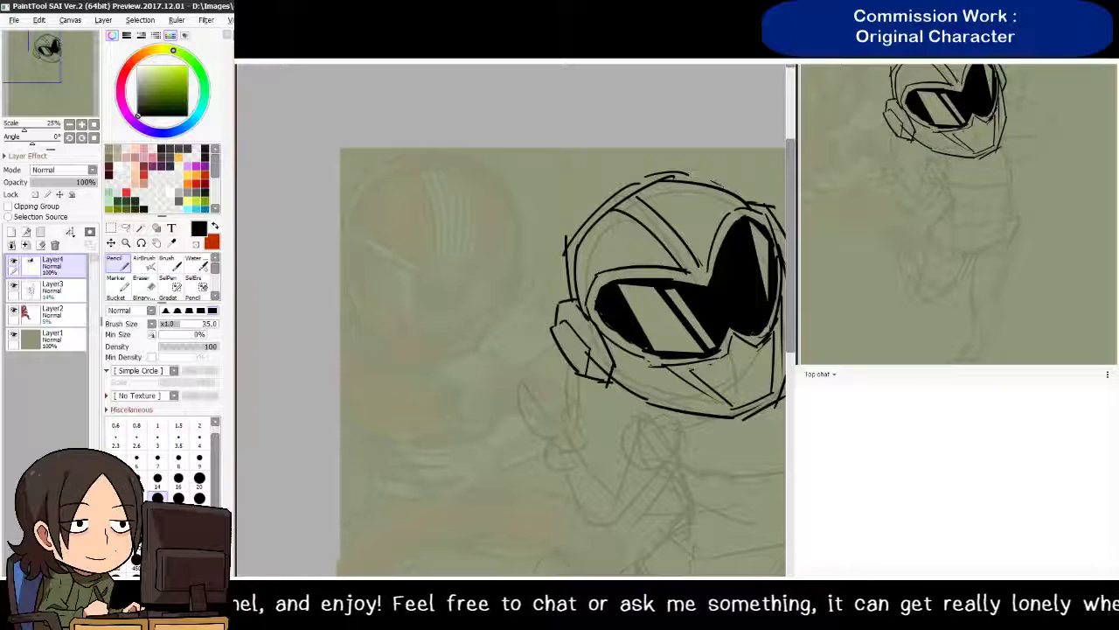
{"action": "mouse_move", "coordinate": [758, 208]}
{"action": "left_mouse_down"}
{"action": "mouse_move", "coordinate": [708, 174]}
{"action": "mouse_move", "coordinate": [669, 170]}
{"action": "mouse_move", "coordinate": [578, 219]}
{"action": "mouse_move", "coordinate": [552, 259]}
{"action": "mouse_move", "coordinate": [557, 299]}
{"action": "left_mouse_up"}
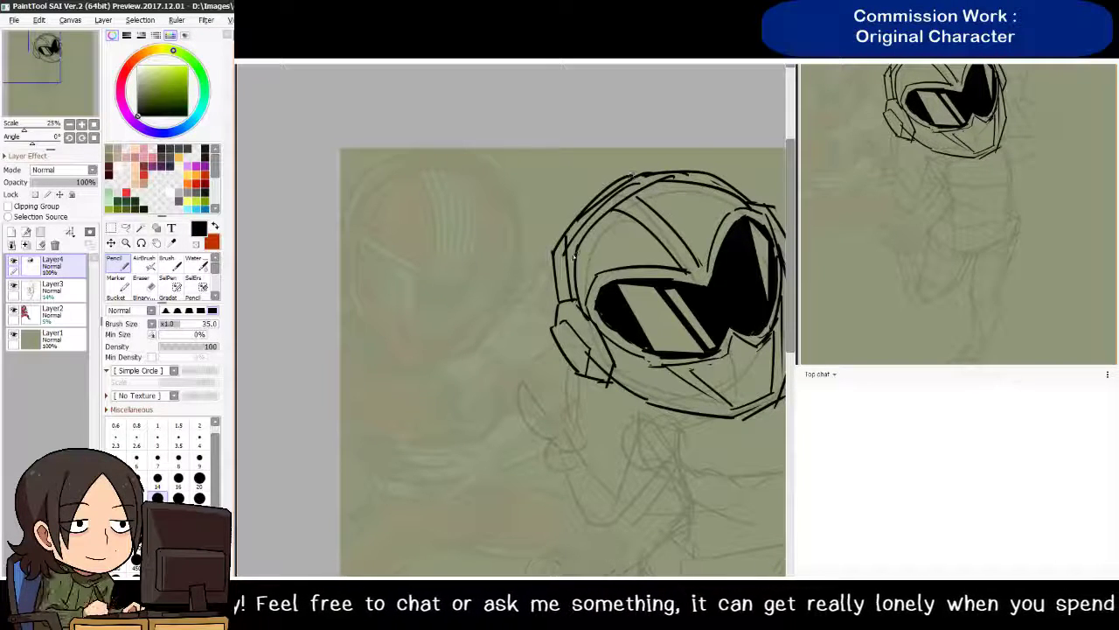
{"action": "mouse_move", "coordinate": [554, 250]}
{"action": "left_mouse_down"}
{"action": "mouse_move", "coordinate": [613, 184]}
{"action": "mouse_move", "coordinate": [661, 162]}
{"action": "mouse_move", "coordinate": [714, 174]}
{"action": "left_mouse_up"}
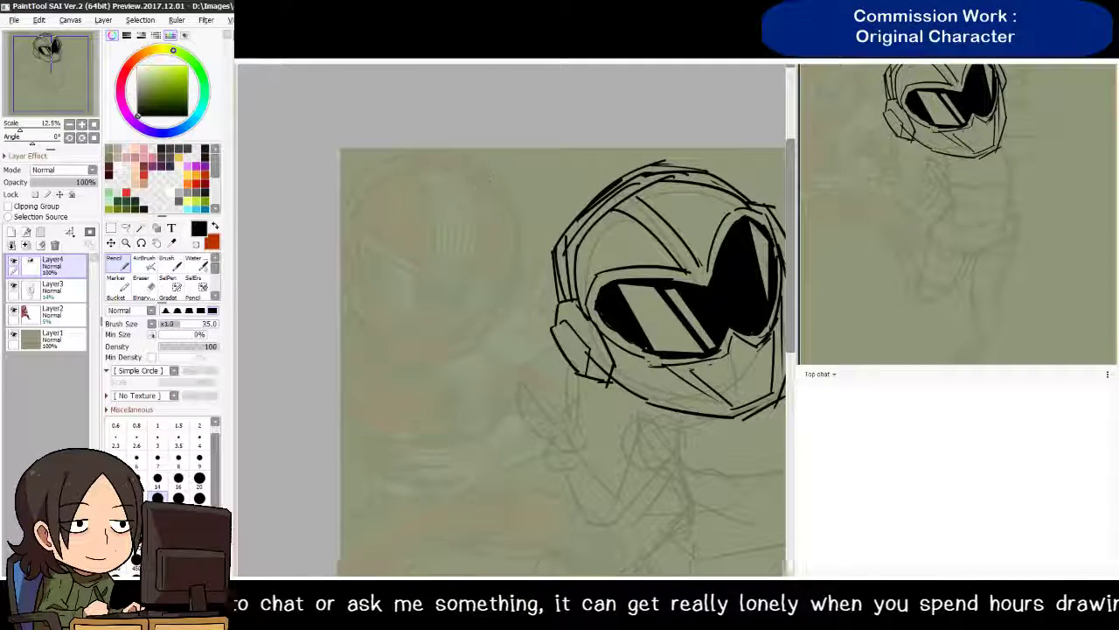
Add a new layer above the helmet layer and draw the short collar line beneath the helmet's chin
{"action": "scroll", "coordinate": [909, 206], "scroll_direction": "down", "scroll_amount": 3}
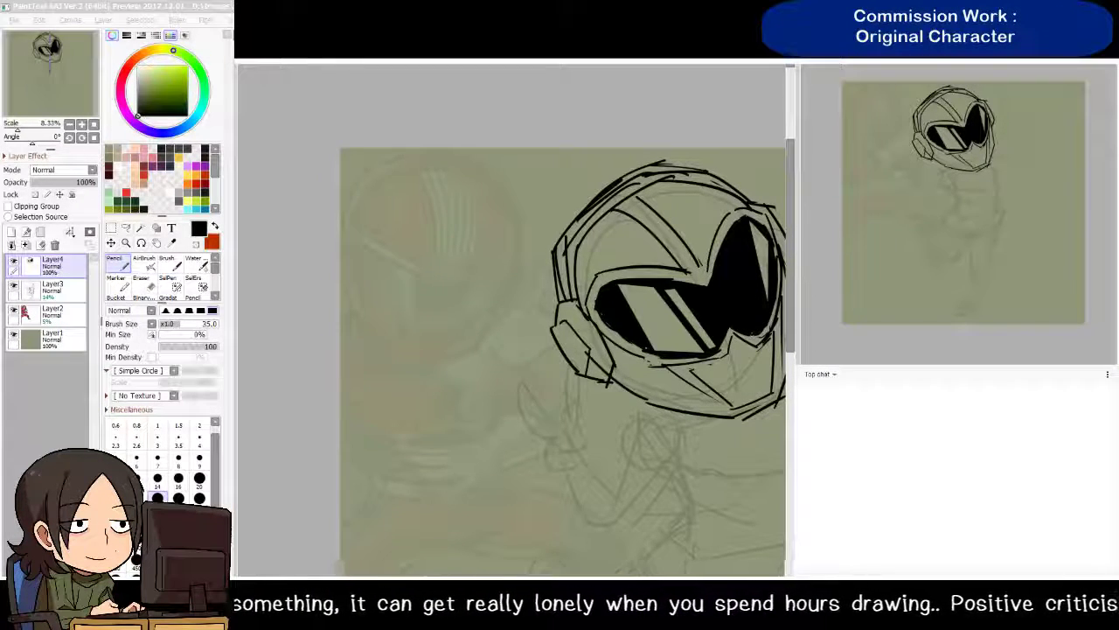
{"action": "left_click", "coordinate": [560, 394]}
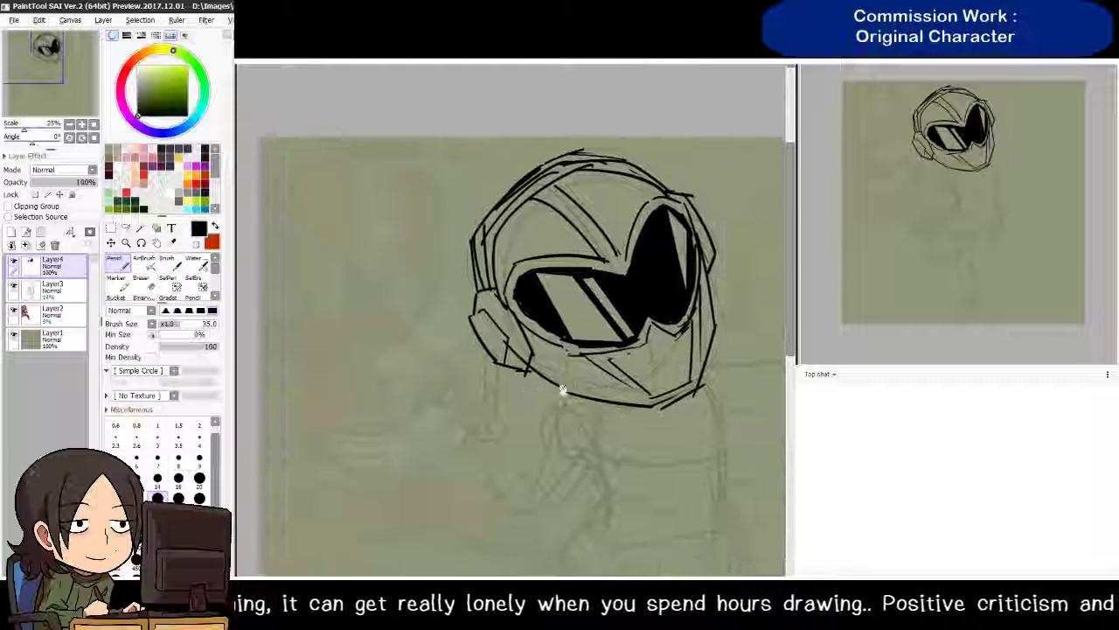
{"action": "left_click_drag", "start_coordinate": [559, 392], "coordinate": [563, 261]}
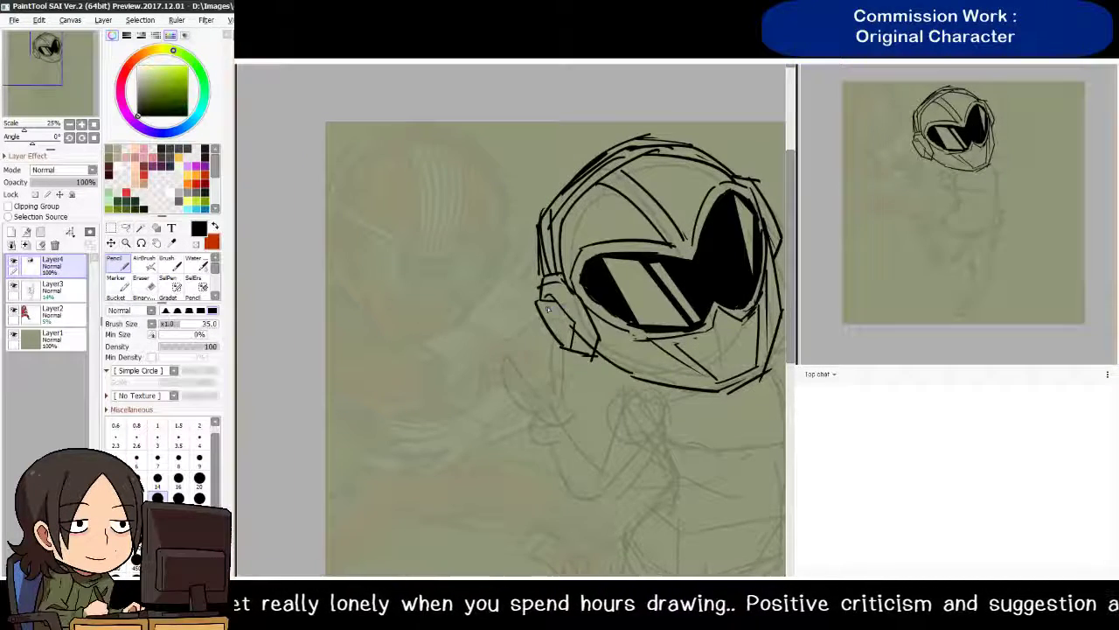
{"action": "left_click_drag", "start_coordinate": [549, 308], "coordinate": [612, 376]}
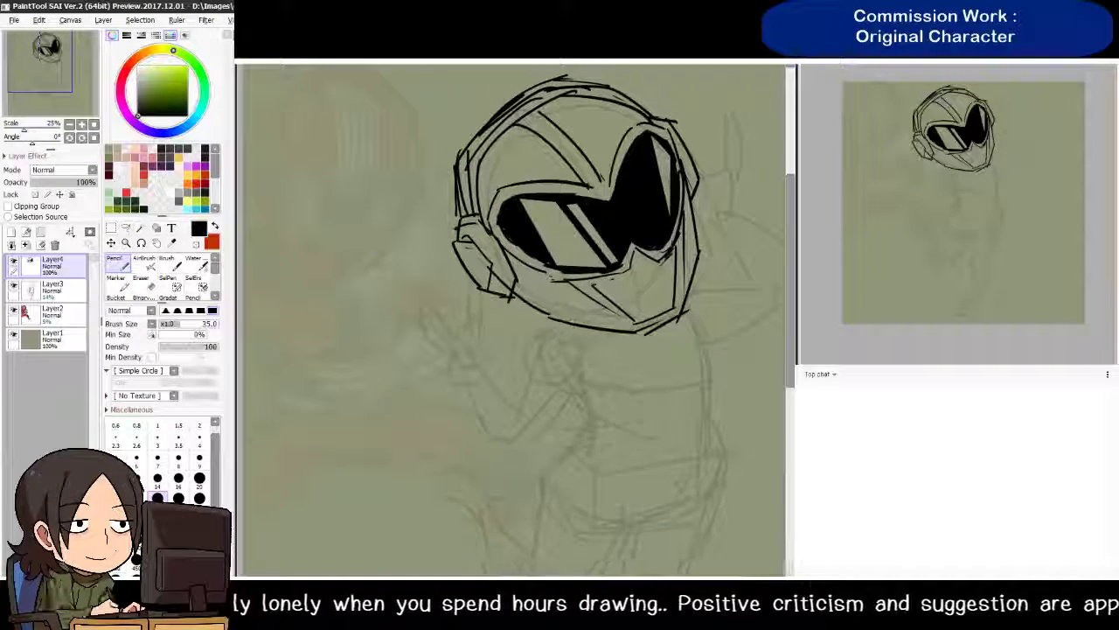
{"action": "left_click_drag", "start_coordinate": [644, 333], "coordinate": [665, 356]}
{"action": "key", "text": "ctrl+shift+n"}
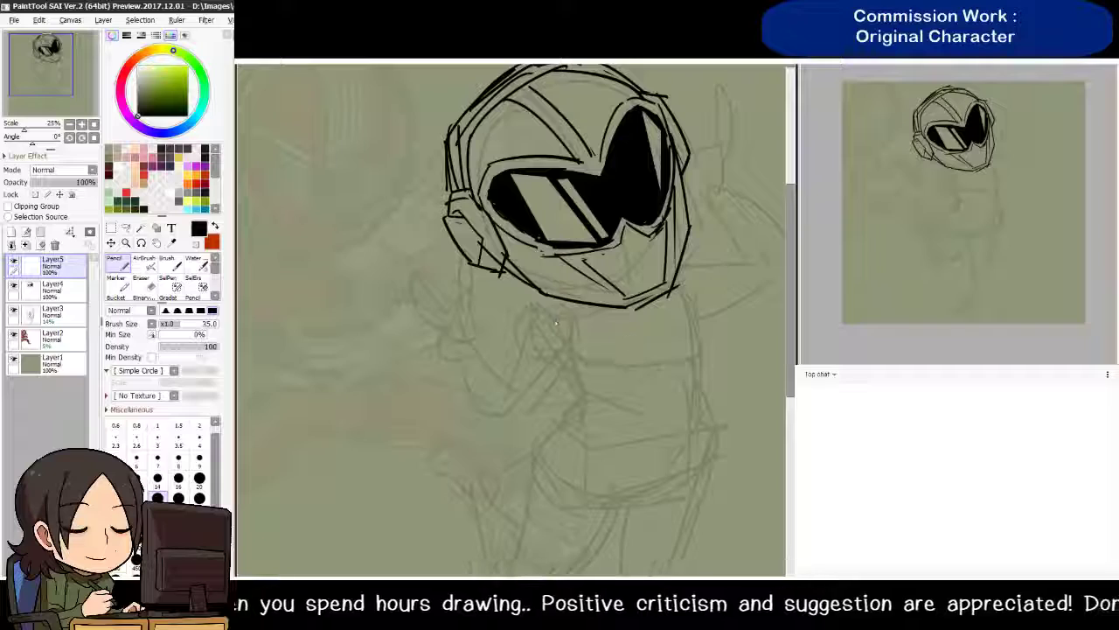
{"action": "mouse_move", "coordinate": [555, 323]}
{"action": "left_mouse_down"}
{"action": "mouse_move", "coordinate": [647, 320]}
{"action": "mouse_move", "coordinate": [617, 312]}
{"action": "left_mouse_up"}
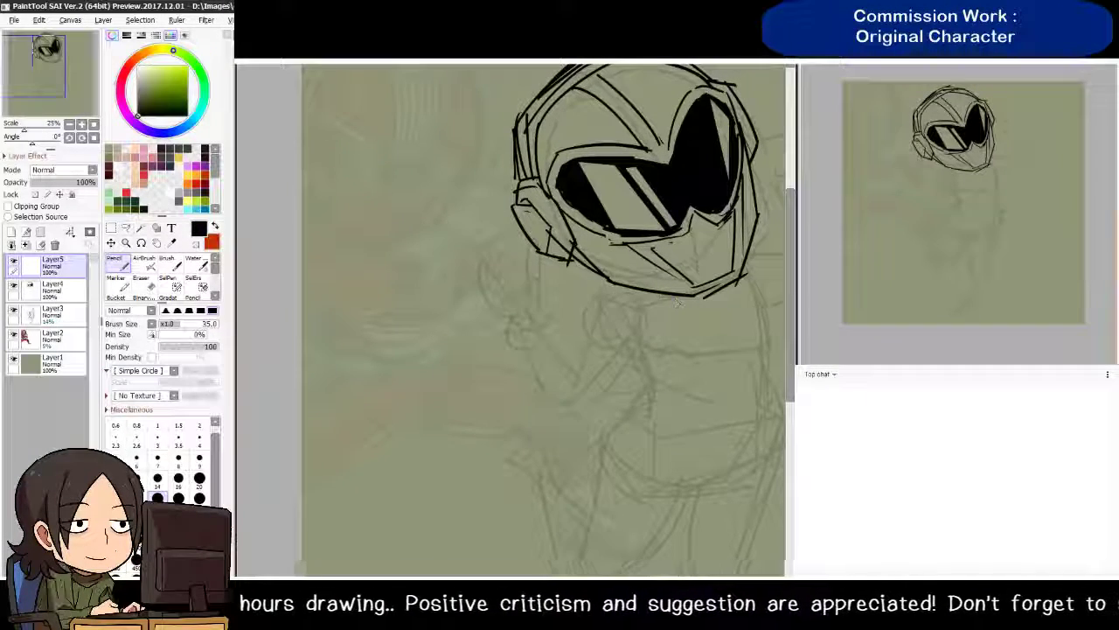
{"action": "mouse_move", "coordinate": [660, 295]}
{"action": "left_mouse_down"}
{"action": "mouse_move", "coordinate": [717, 309]}
{"action": "mouse_move", "coordinate": [721, 290]}
{"action": "left_mouse_up"}
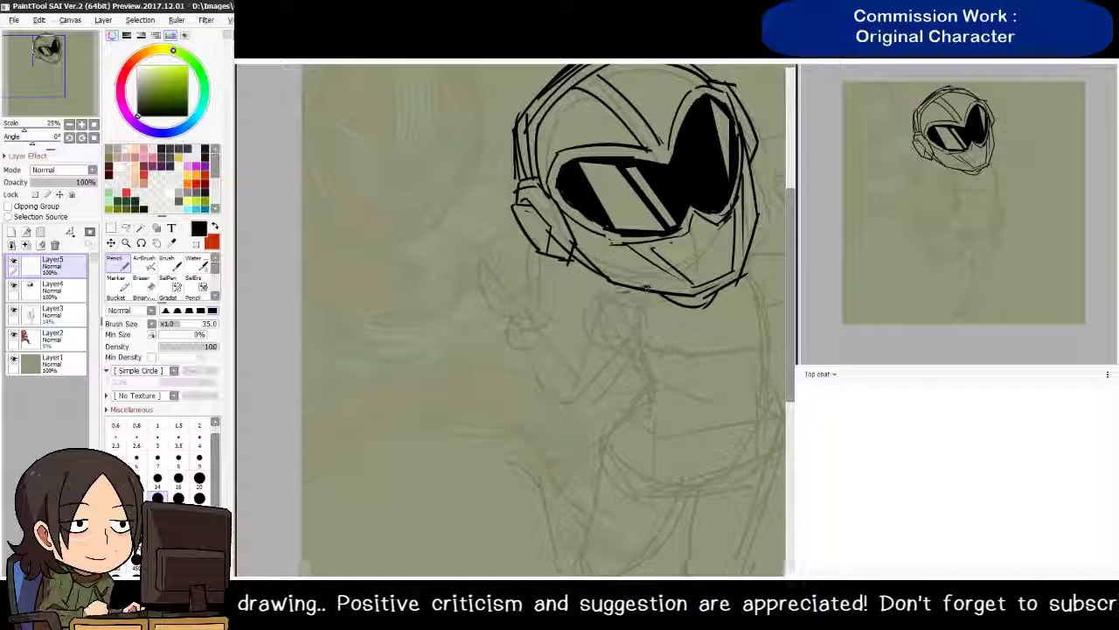
Draw the bent arm's shoulder line from under the helmet's earpiece side and both edges of its forearm, redoing failed strokes
{"action": "left_click_drag", "start_coordinate": [648, 287], "coordinate": [609, 290]}
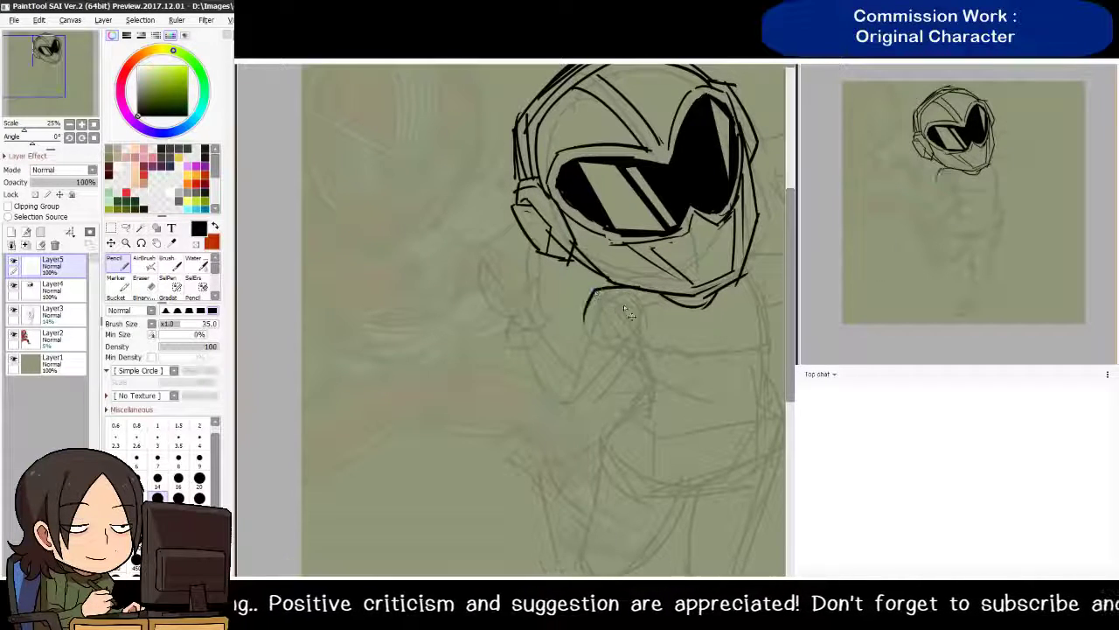
{"action": "mouse_move", "coordinate": [615, 286]}
{"action": "left_mouse_down"}
{"action": "mouse_move", "coordinate": [586, 334]}
{"action": "mouse_move", "coordinate": [611, 323]}
{"action": "mouse_move", "coordinate": [608, 300]}
{"action": "left_mouse_up"}
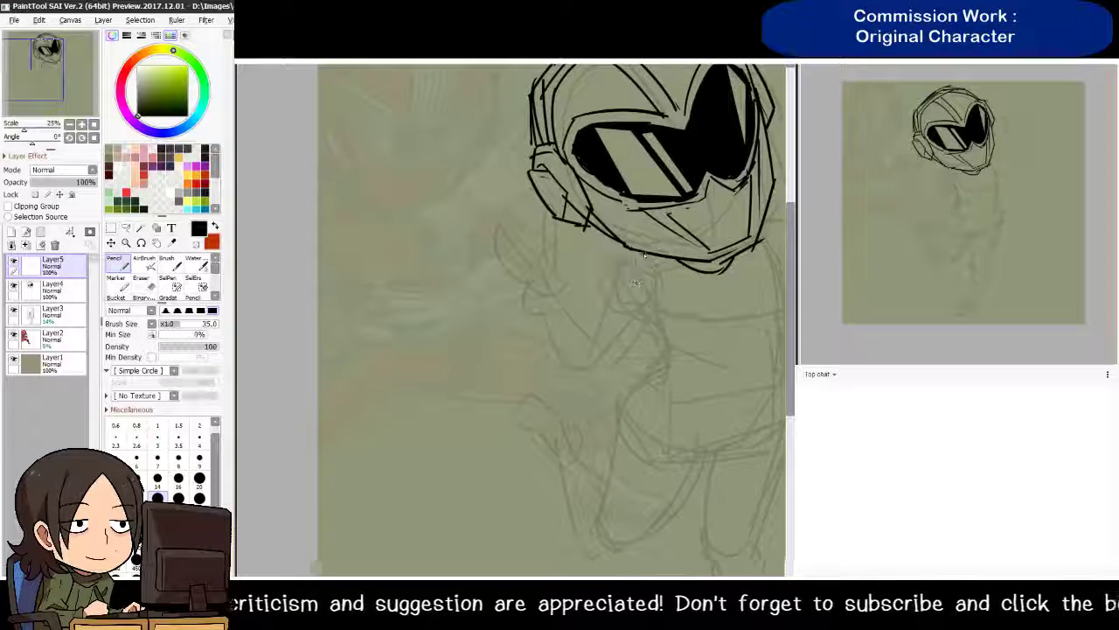
{"action": "left_click_drag", "start_coordinate": [626, 258], "coordinate": [591, 331]}
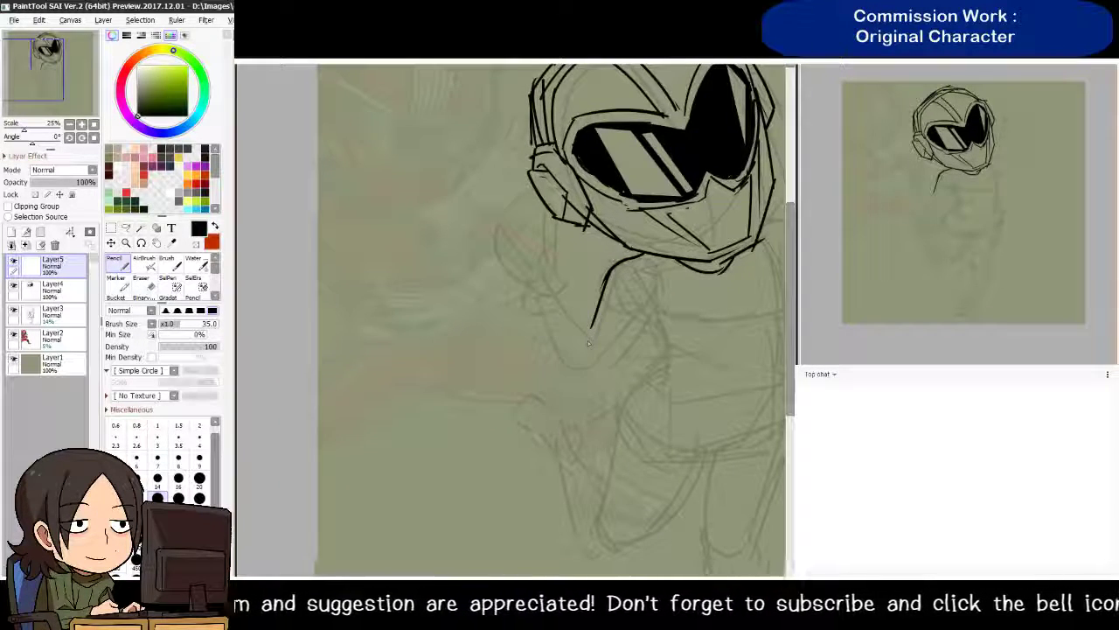
{"action": "key", "text": "ctrl+z"}
{"action": "left_click_drag", "start_coordinate": [564, 294], "coordinate": [606, 354]}
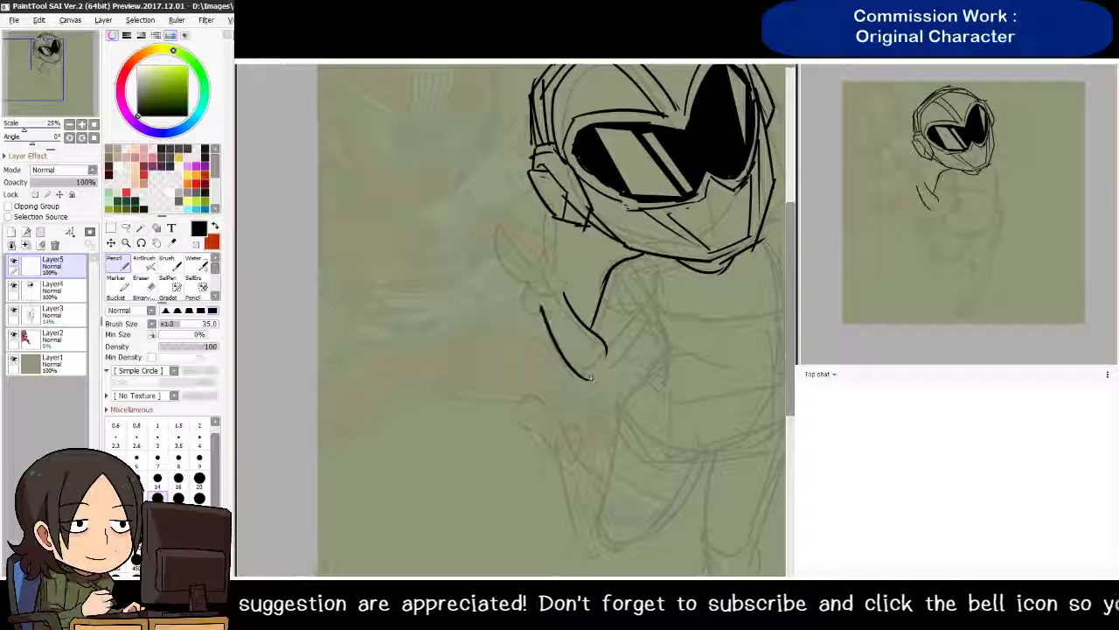
{"action": "mouse_move", "coordinate": [537, 308]}
{"action": "left_mouse_down"}
{"action": "mouse_move", "coordinate": [546, 334]}
{"action": "mouse_move", "coordinate": [610, 374]}
{"action": "left_mouse_up"}
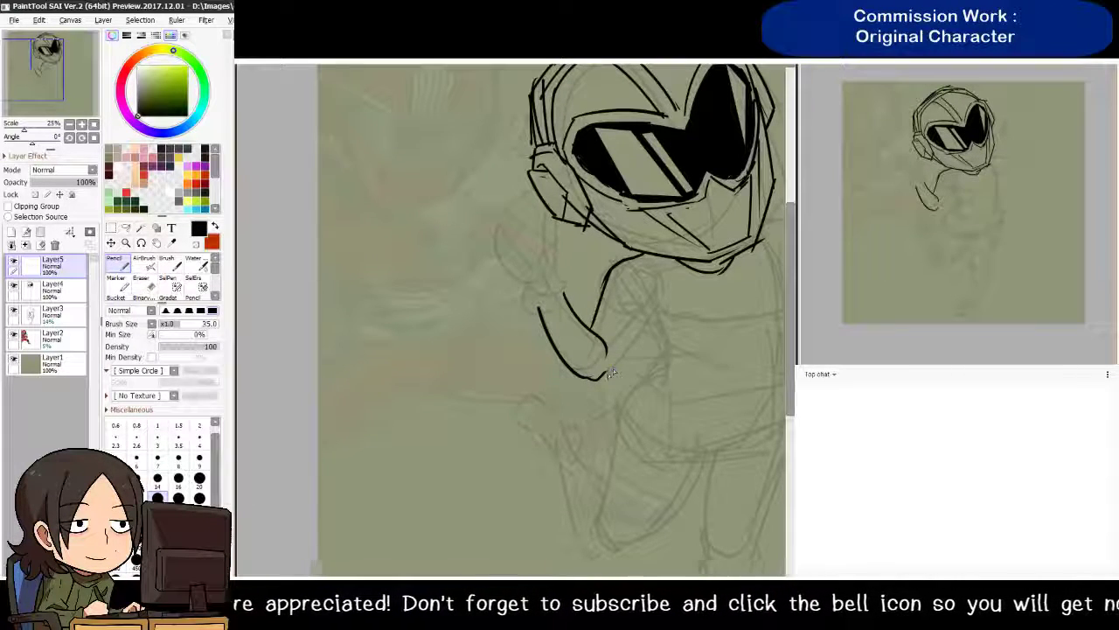
Draw the underside of the bent arm from the elbow up to the armpit, redoing strokes until the curve fits
{"action": "left_click_drag", "start_coordinate": [605, 378], "coordinate": [655, 308]}
{"action": "key", "text": "ctrl+z"}
{"action": "left_click_drag", "start_coordinate": [603, 376], "coordinate": [654, 299]}
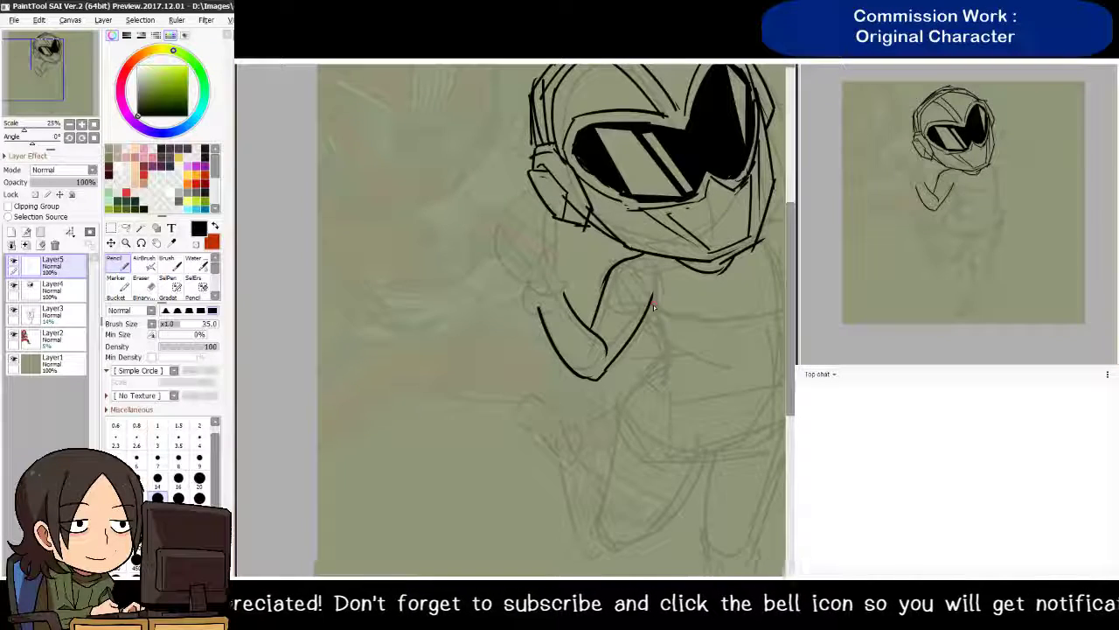
{"action": "key", "text": "ctrl+z"}
{"action": "mouse_move", "coordinate": [602, 375]}
{"action": "left_mouse_down"}
{"action": "mouse_move", "coordinate": [648, 313]}
{"action": "mouse_move", "coordinate": [617, 306]}
{"action": "mouse_move", "coordinate": [605, 327]}
{"action": "mouse_move", "coordinate": [629, 350]}
{"action": "mouse_move", "coordinate": [615, 383]}
{"action": "left_mouse_up"}
{"action": "key", "text": "ctrl+z"}
{"action": "mouse_move", "coordinate": [611, 328]}
{"action": "left_mouse_down"}
{"action": "mouse_move", "coordinate": [612, 378]}
{"action": "mouse_move", "coordinate": [630, 300]}
{"action": "mouse_move", "coordinate": [595, 346]}
{"action": "left_mouse_up"}
{"action": "key", "text": "ctrl+z"}
Draw the hip curve from the waist and continue it into the raised leg's thigh, bent knee and shin
{"action": "left_click_drag", "start_coordinate": [638, 273], "coordinate": [598, 332]}
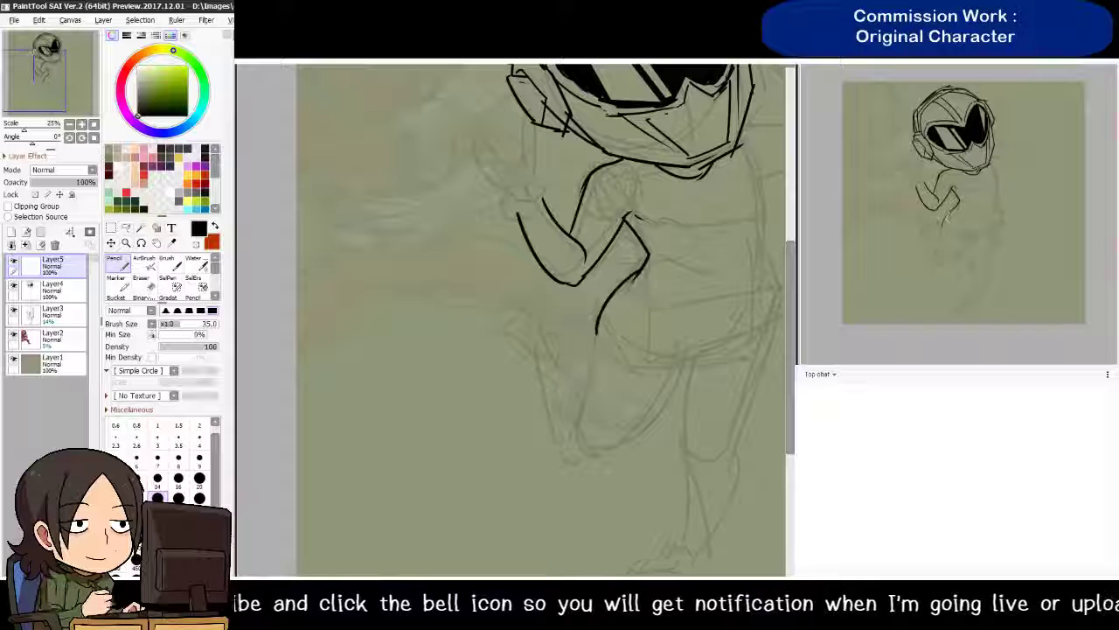
{"action": "key", "text": "ctrl+z"}
{"action": "mouse_move", "coordinate": [643, 271]}
{"action": "left_mouse_down"}
{"action": "mouse_move", "coordinate": [591, 364]}
{"action": "mouse_move", "coordinate": [593, 354]}
{"action": "mouse_move", "coordinate": [578, 428]}
{"action": "left_mouse_up"}
{"action": "mouse_move", "coordinate": [586, 386]}
{"action": "left_mouse_down"}
{"action": "mouse_move", "coordinate": [601, 321]}
{"action": "mouse_move", "coordinate": [585, 343]}
{"action": "mouse_move", "coordinate": [583, 332]}
{"action": "mouse_move", "coordinate": [574, 372]}
{"action": "left_mouse_up"}
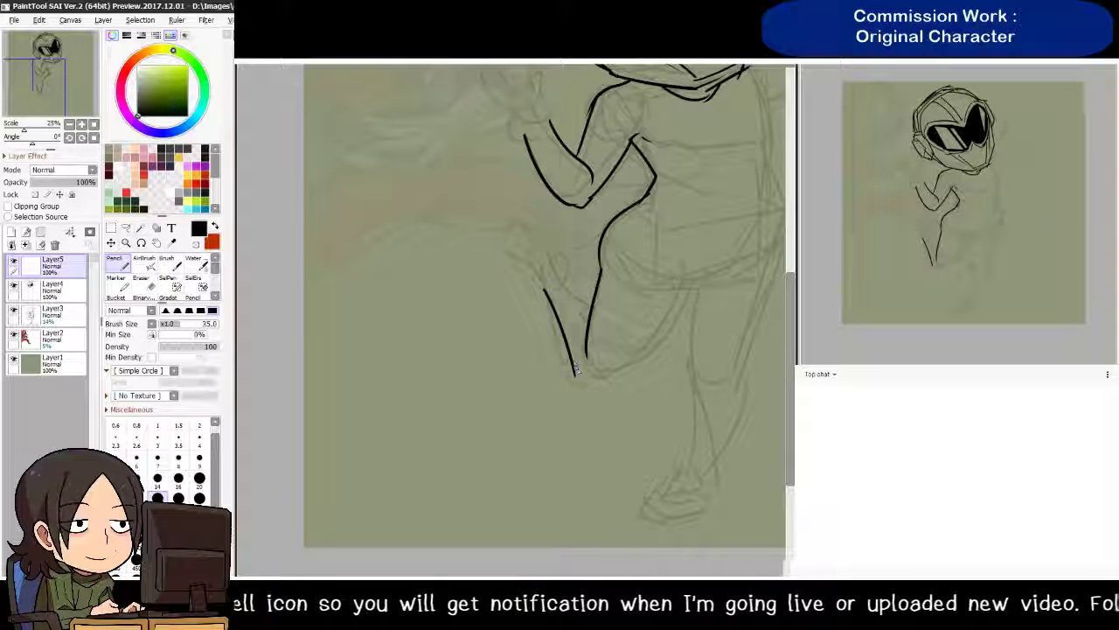
{"action": "key", "text": "ctrl+z"}
{"action": "mouse_move", "coordinate": [546, 289]}
{"action": "left_mouse_down"}
{"action": "mouse_move", "coordinate": [597, 378]}
{"action": "mouse_move", "coordinate": [627, 384]}
{"action": "mouse_move", "coordinate": [692, 291]}
{"action": "left_mouse_up"}
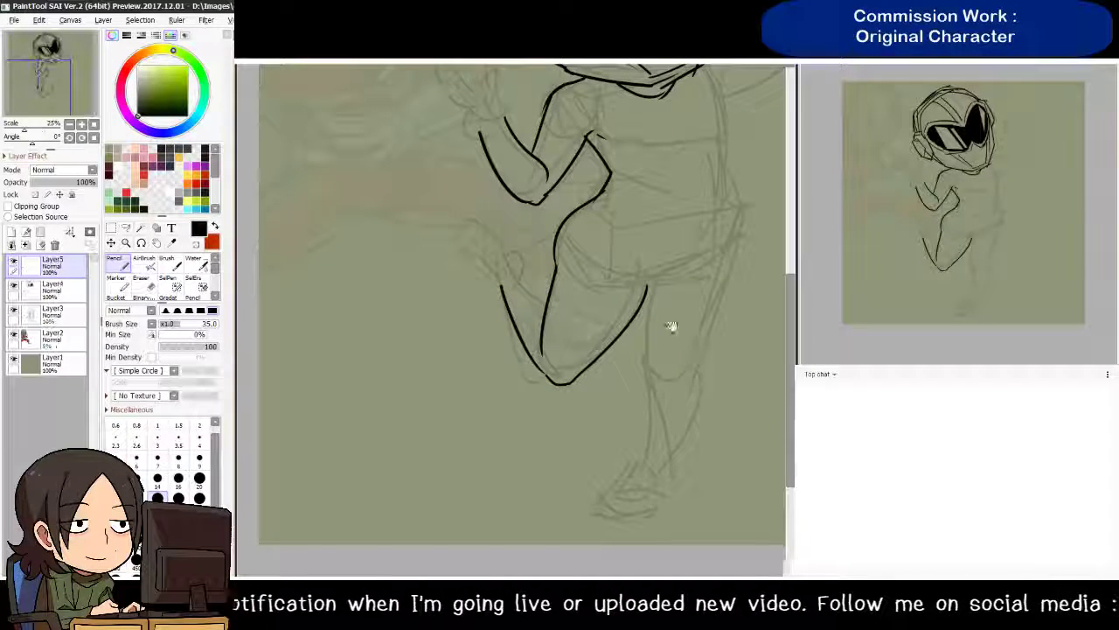
Draw the curved hem across both thighs, redoing it until it fits, and outline the torso's far side from shoulder to hem
{"action": "mouse_move", "coordinate": [553, 285]}
{"action": "left_mouse_down"}
{"action": "mouse_move", "coordinate": [583, 315]}
{"action": "mouse_move", "coordinate": [733, 273]}
{"action": "left_mouse_up"}
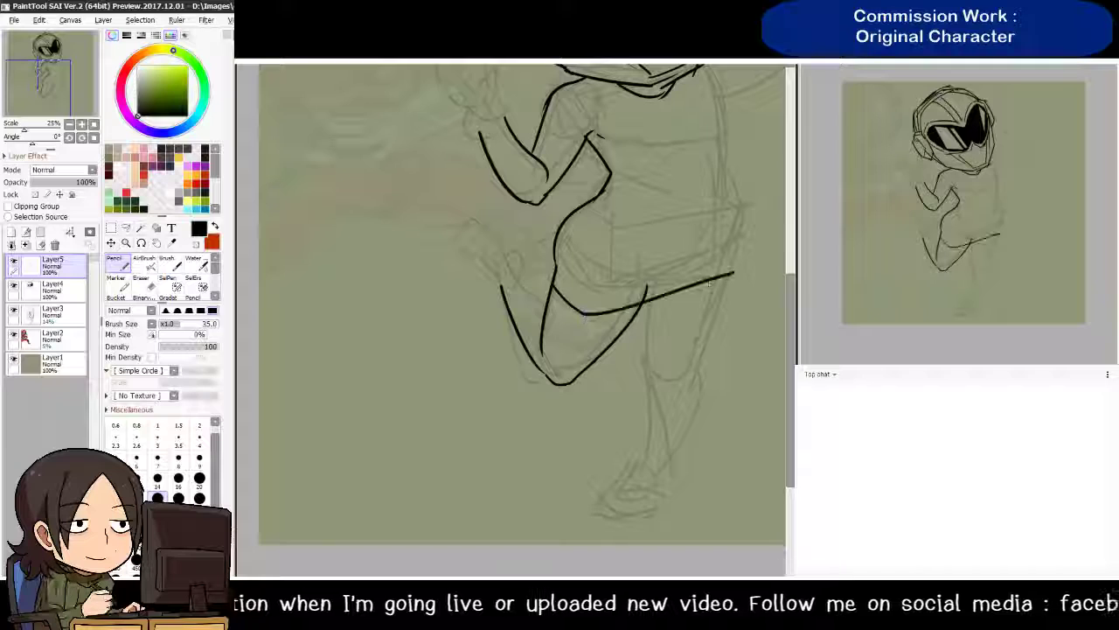
{"action": "key", "text": "ctrl+z"}
{"action": "mouse_move", "coordinate": [556, 282]}
{"action": "left_mouse_down"}
{"action": "mouse_move", "coordinate": [585, 311]}
{"action": "mouse_move", "coordinate": [635, 308]}
{"action": "mouse_move", "coordinate": [719, 274]}
{"action": "left_mouse_up"}
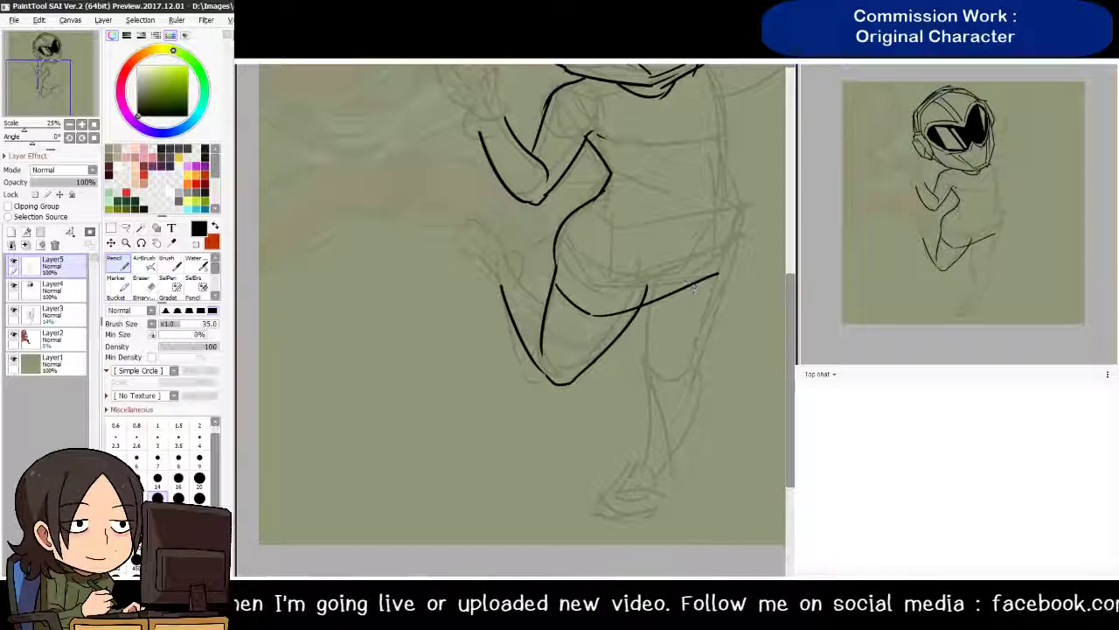
{"action": "key", "text": "ctrl+z"}
{"action": "left_click_drag", "start_coordinate": [553, 278], "coordinate": [739, 260]}
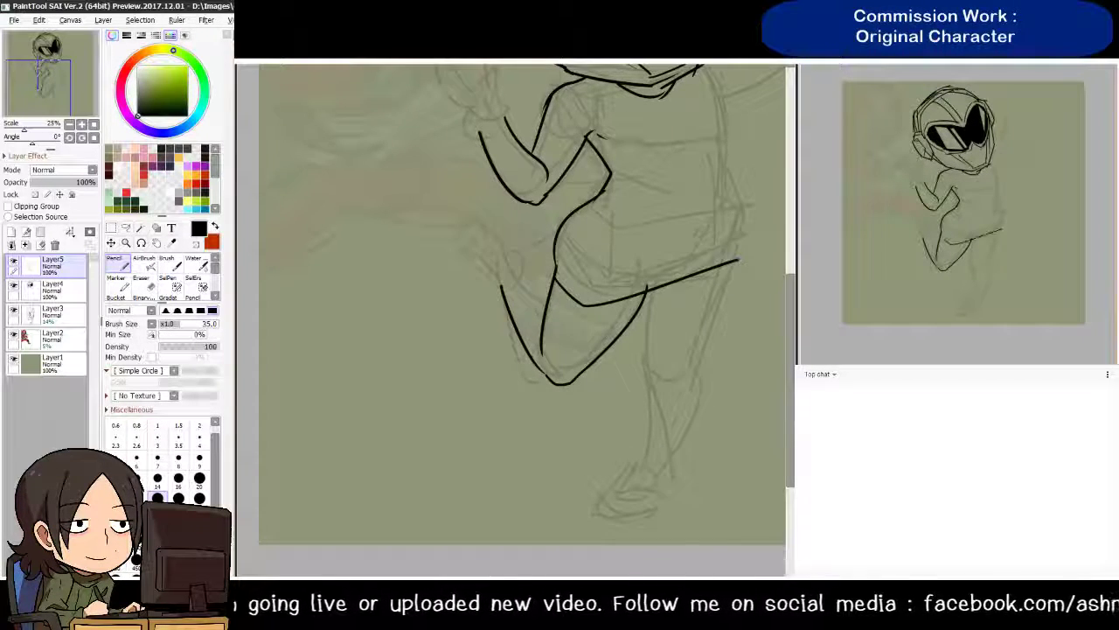
{"action": "scroll", "coordinate": [670, 333], "scroll_direction": "up", "scroll_amount": 5}
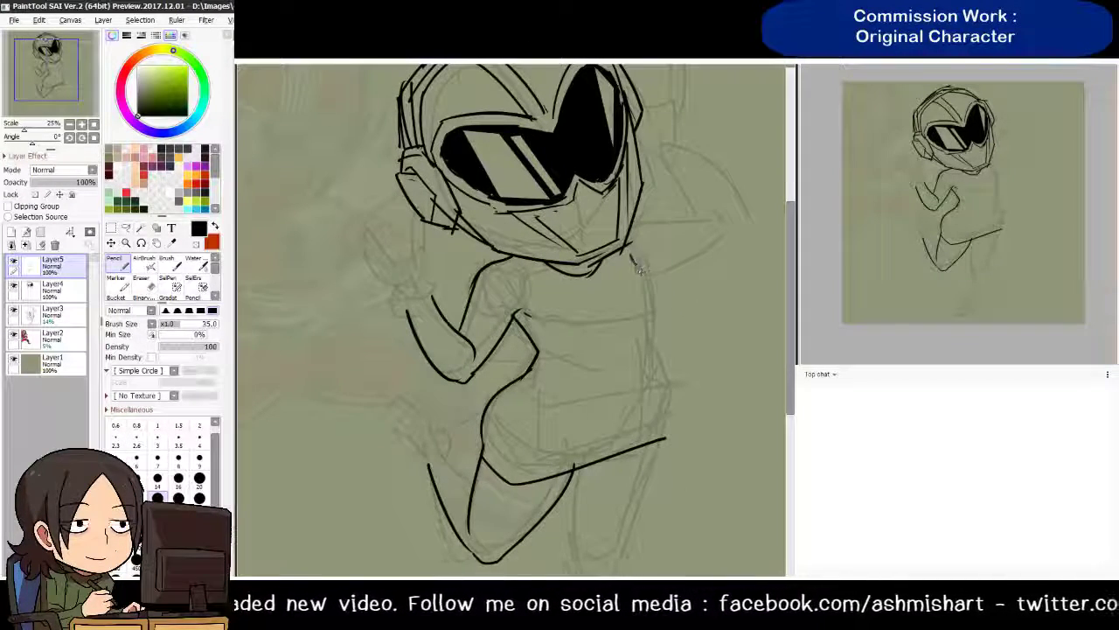
{"action": "left_click_drag", "start_coordinate": [638, 266], "coordinate": [668, 464]}
Draw the outer and inner edges of the standing leg's thigh from the hem down to the knee
{"action": "scroll", "coordinate": [656, 420], "scroll_direction": "down", "scroll_amount": 3}
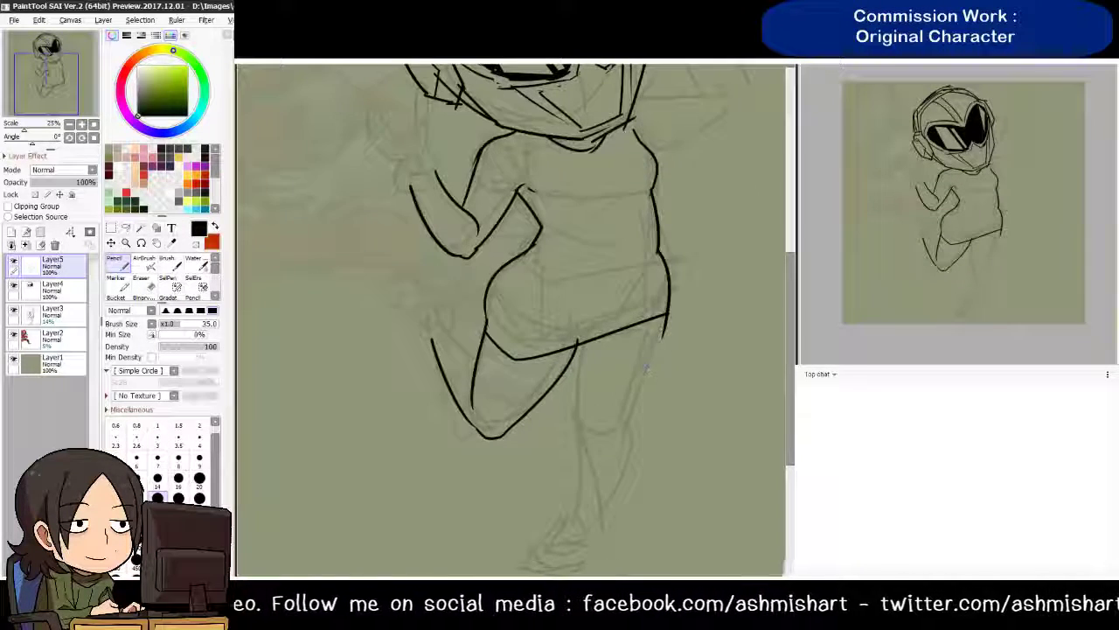
{"action": "left_click_drag", "start_coordinate": [659, 338], "coordinate": [602, 437]}
{"action": "left_click_drag", "start_coordinate": [577, 348], "coordinate": [581, 451]}
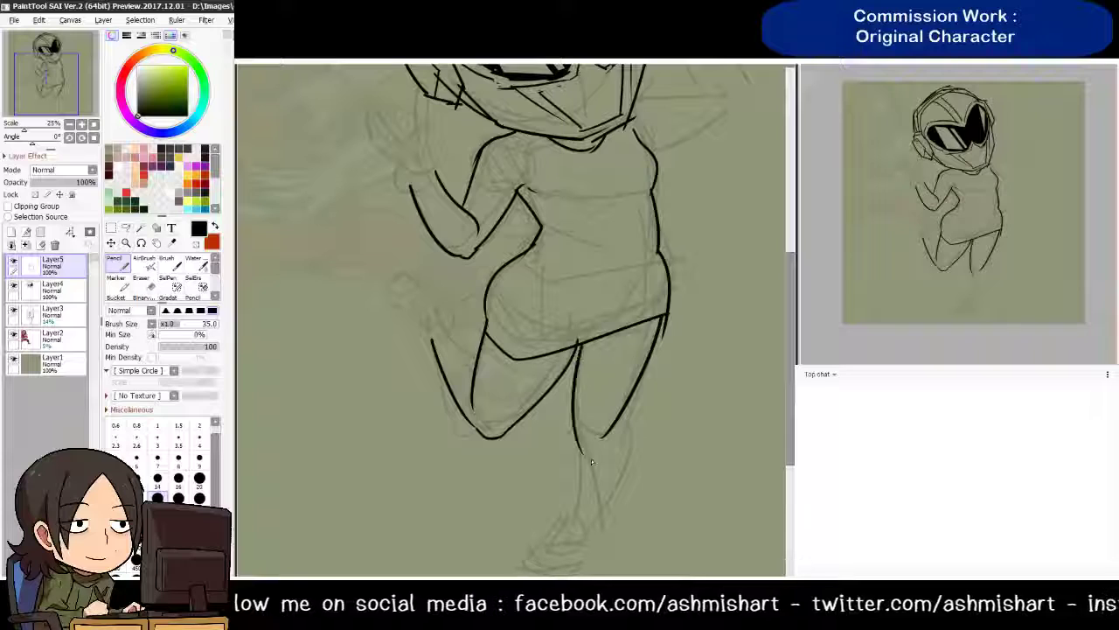
{"action": "key", "text": "ctrl+z"}
{"action": "left_click_drag", "start_coordinate": [577, 343], "coordinate": [580, 495]}
{"action": "key", "text": "ctrl+z"}
{"action": "scroll", "coordinate": [580, 495], "scroll_direction": "down", "scroll_amount": 2}
{"action": "key", "text": "ctrl+z"}
Draw both edges of the standing leg's lower leg from the knee to the ankle, redoing the shin line
{"action": "left_click_drag", "start_coordinate": [572, 345], "coordinate": [574, 446]}
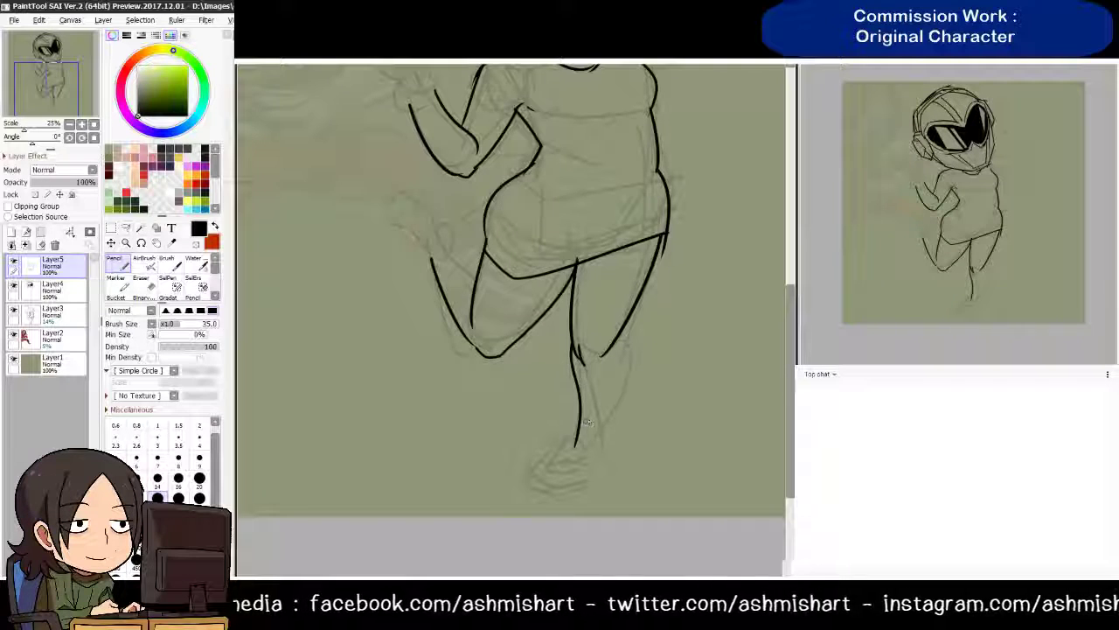
{"action": "key", "text": "ctrl+z"}
{"action": "left_click_drag", "start_coordinate": [577, 346], "coordinate": [572, 455]}
{"action": "key", "text": "ctrl+z"}
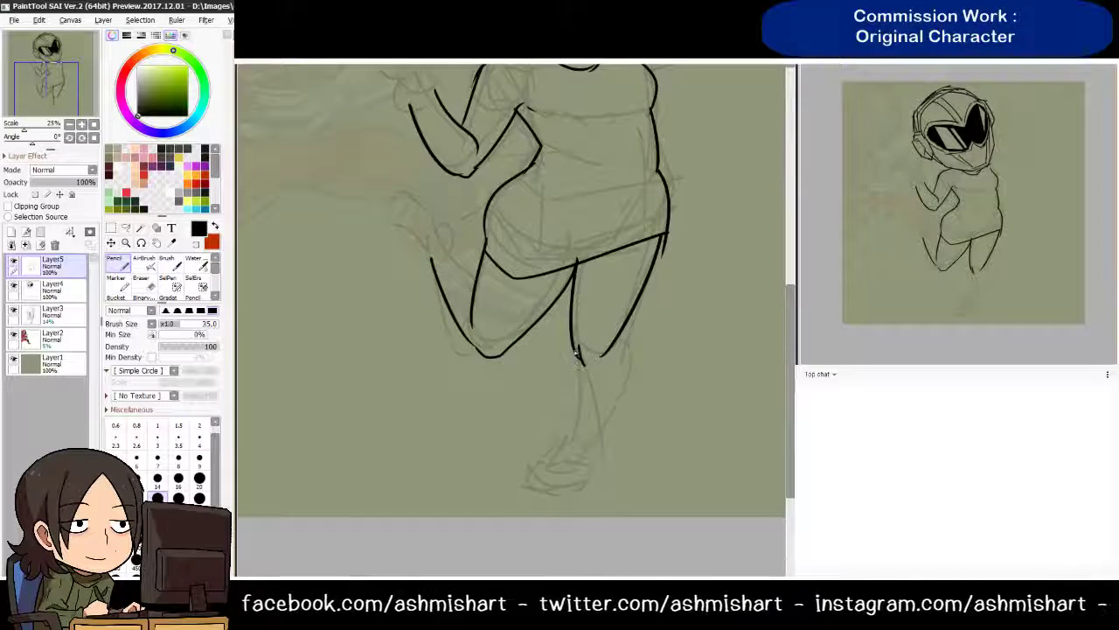
{"action": "mouse_move", "coordinate": [574, 348]}
{"action": "left_mouse_down"}
{"action": "mouse_move", "coordinate": [570, 445]}
{"action": "mouse_move", "coordinate": [594, 445]}
{"action": "mouse_move", "coordinate": [621, 386]}
{"action": "mouse_move", "coordinate": [623, 340]}
{"action": "left_mouse_up"}
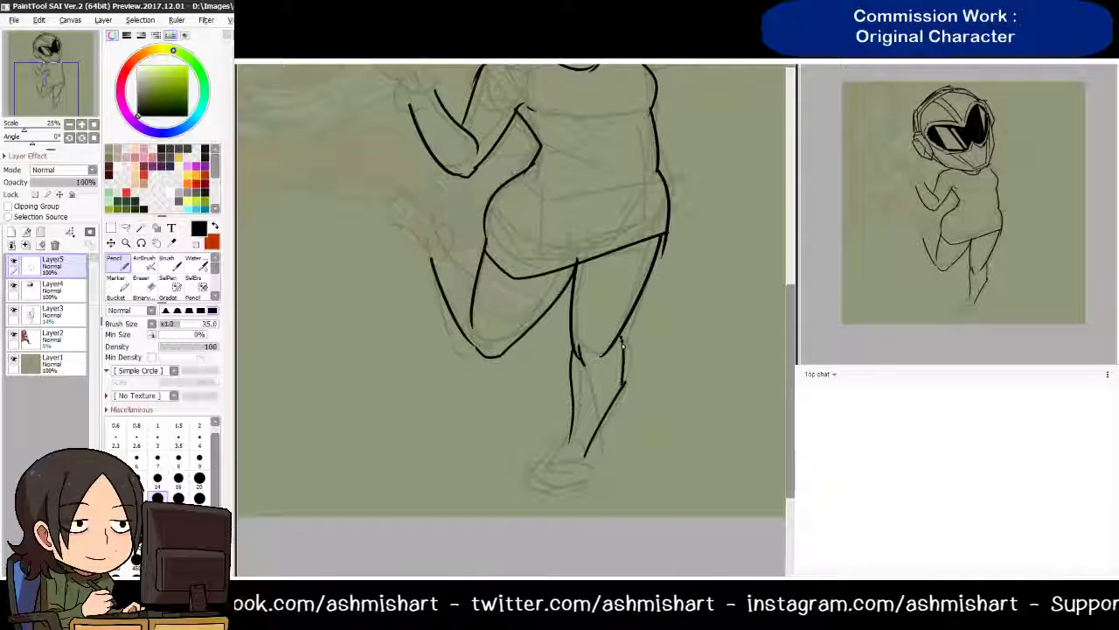
Check the reference canvas and draw a band with two curved edges around the standing leg below the knee
{"action": "key", "text": "ctrl+Tab"}
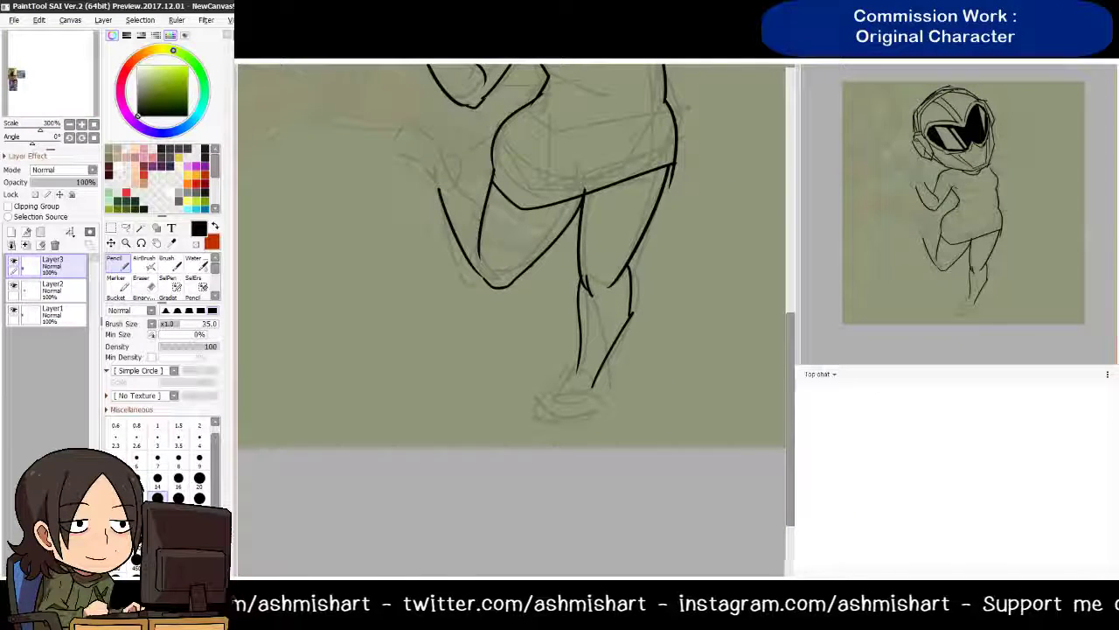
{"action": "key", "text": "ctrl+Tab"}
{"action": "left_click_drag", "start_coordinate": [579, 296], "coordinate": [615, 310]}
{"action": "mouse_move", "coordinate": [542, 280]}
{"action": "left_mouse_down"}
{"action": "mouse_move", "coordinate": [618, 291]}
{"action": "mouse_move", "coordinate": [652, 334]}
{"action": "mouse_move", "coordinate": [709, 321]}
{"action": "left_mouse_up"}
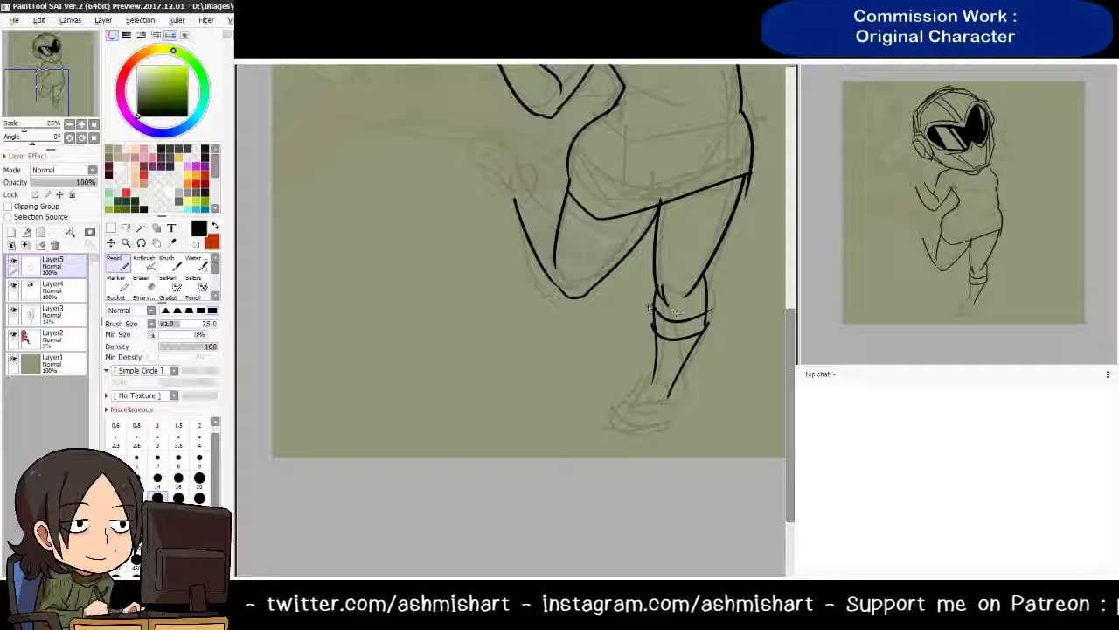
{"action": "mouse_move", "coordinate": [652, 293]}
{"action": "left_mouse_down"}
{"action": "mouse_move", "coordinate": [653, 326]}
{"action": "mouse_move", "coordinate": [712, 328]}
{"action": "left_mouse_up"}
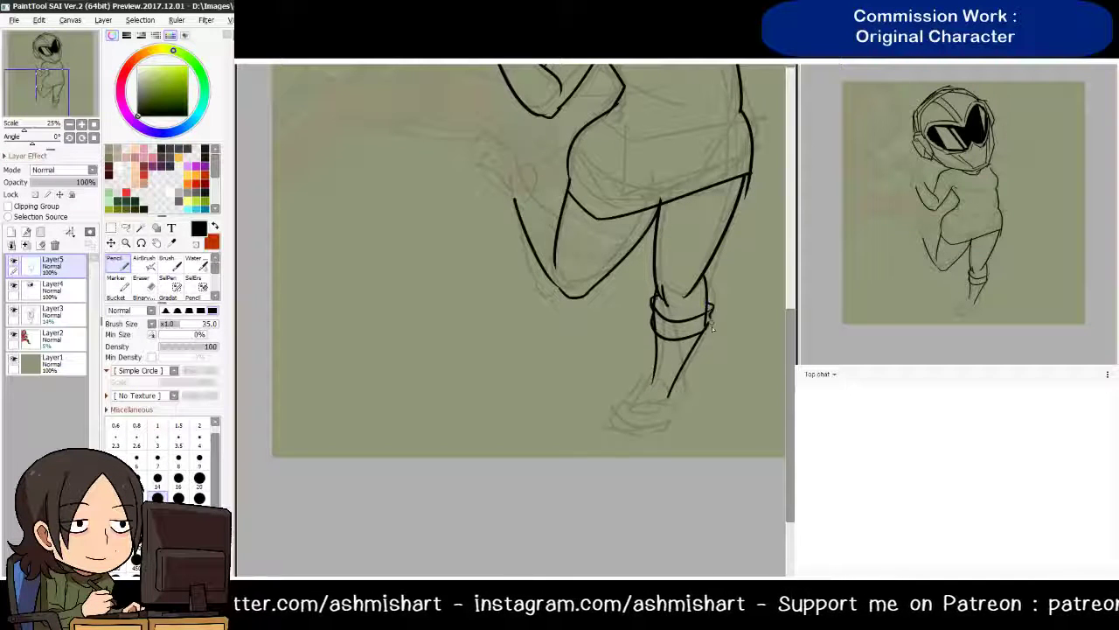
Draw the curved shoe opening around the standing leg's ankle
{"action": "mouse_move", "coordinate": [641, 375]}
{"action": "left_mouse_down"}
{"action": "mouse_move", "coordinate": [650, 391]}
{"action": "mouse_move", "coordinate": [676, 383]}
{"action": "left_mouse_up"}
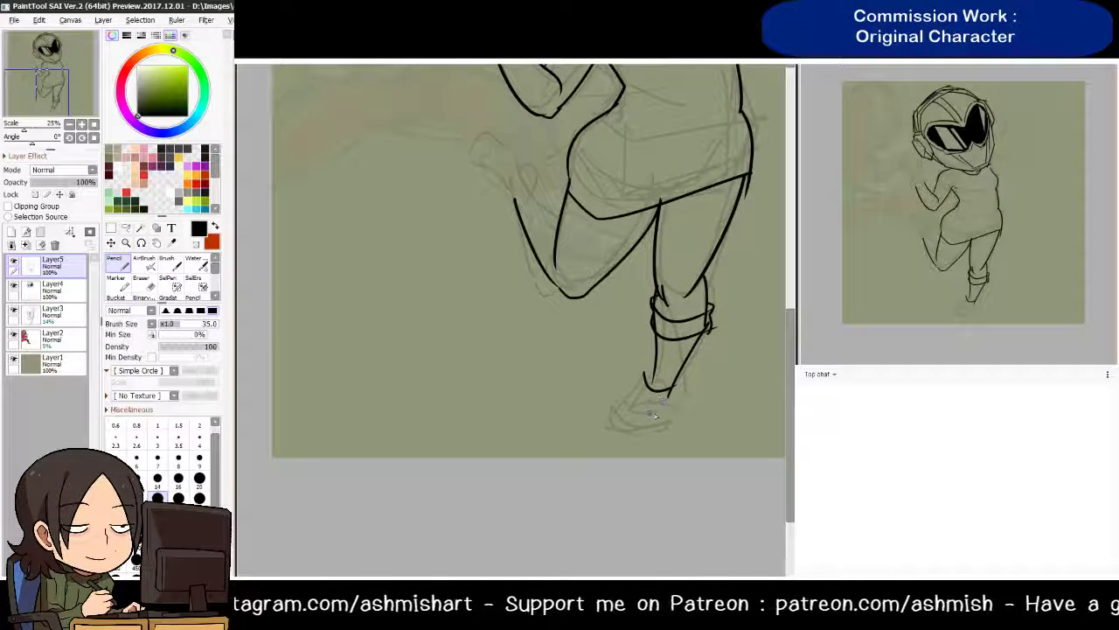
{"action": "left_click_drag", "start_coordinate": [651, 390], "coordinate": [671, 395]}
{"action": "mouse_move", "coordinate": [587, 370]}
{"action": "left_mouse_down"}
{"action": "mouse_move", "coordinate": [700, 394]}
{"action": "mouse_move", "coordinate": [644, 332]}
{"action": "mouse_move", "coordinate": [678, 350]}
{"action": "mouse_move", "coordinate": [657, 375]}
{"action": "left_mouse_up"}
{"action": "key", "text": "ctrl+z"}
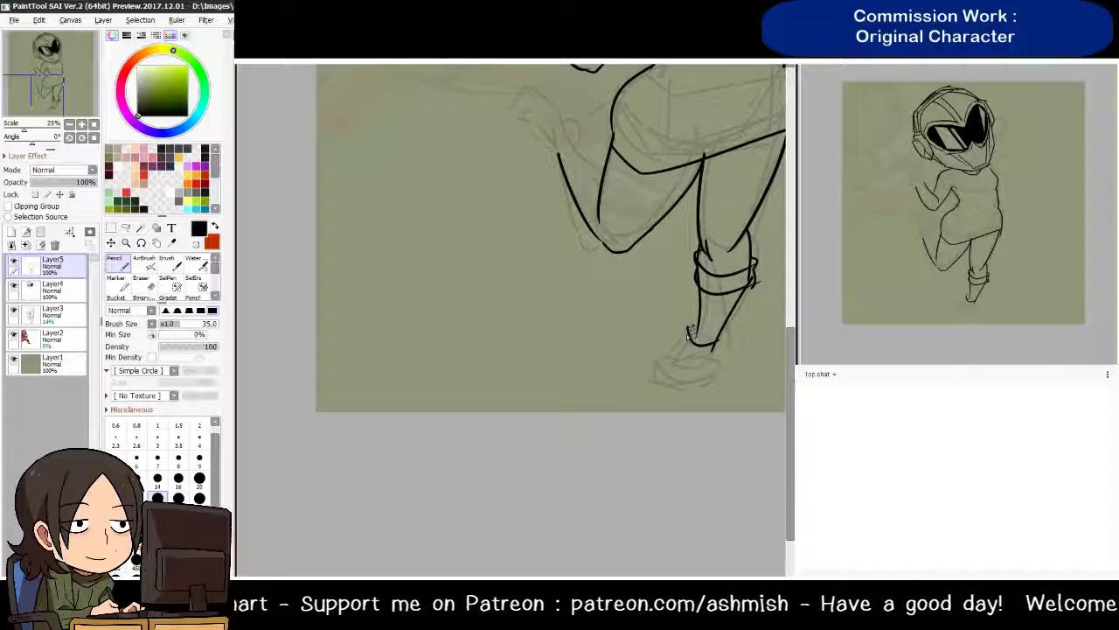
Draw the standing foot's shoe with its rounded toe, heel and sole line, redoing the outline until it fits
{"action": "mouse_move", "coordinate": [693, 323]}
{"action": "left_mouse_down"}
{"action": "mouse_move", "coordinate": [654, 377]}
{"action": "mouse_move", "coordinate": [706, 385]}
{"action": "left_mouse_up"}
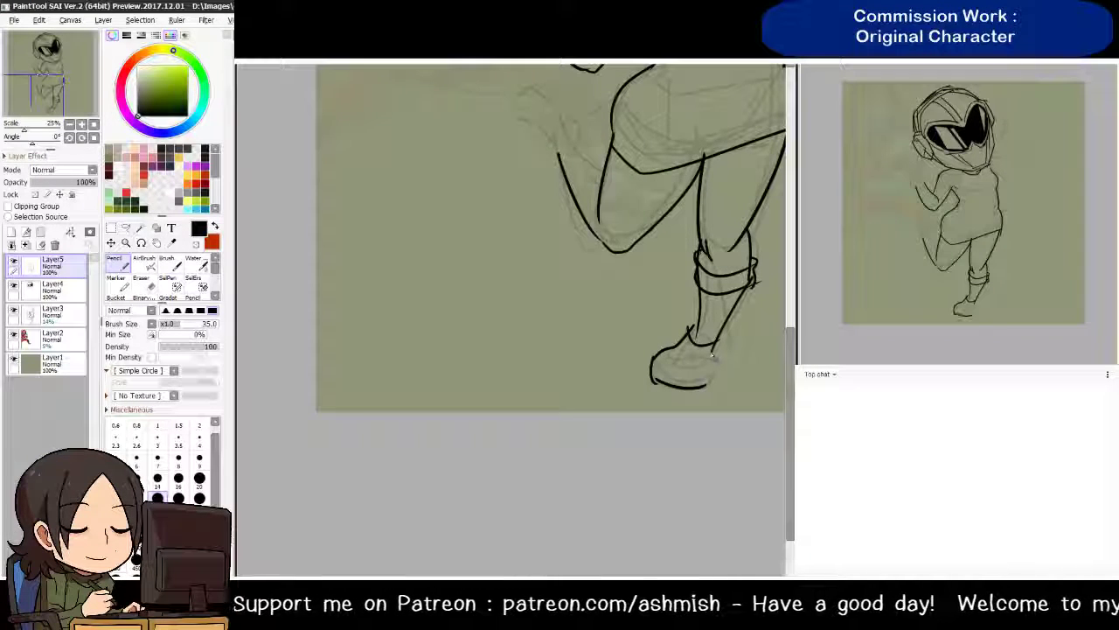
{"action": "key", "text": "ctrl+z"}
{"action": "key", "text": "ctrl+z"}
{"action": "key", "text": "ctrl+z"}
{"action": "mouse_move", "coordinate": [691, 326]}
{"action": "left_mouse_down"}
{"action": "mouse_move", "coordinate": [665, 349]}
{"action": "mouse_move", "coordinate": [650, 368]}
{"action": "mouse_move", "coordinate": [675, 388]}
{"action": "mouse_move", "coordinate": [654, 367]}
{"action": "mouse_move", "coordinate": [663, 382]}
{"action": "mouse_move", "coordinate": [714, 385]}
{"action": "left_mouse_up"}
{"action": "key", "text": "ctrl+z"}
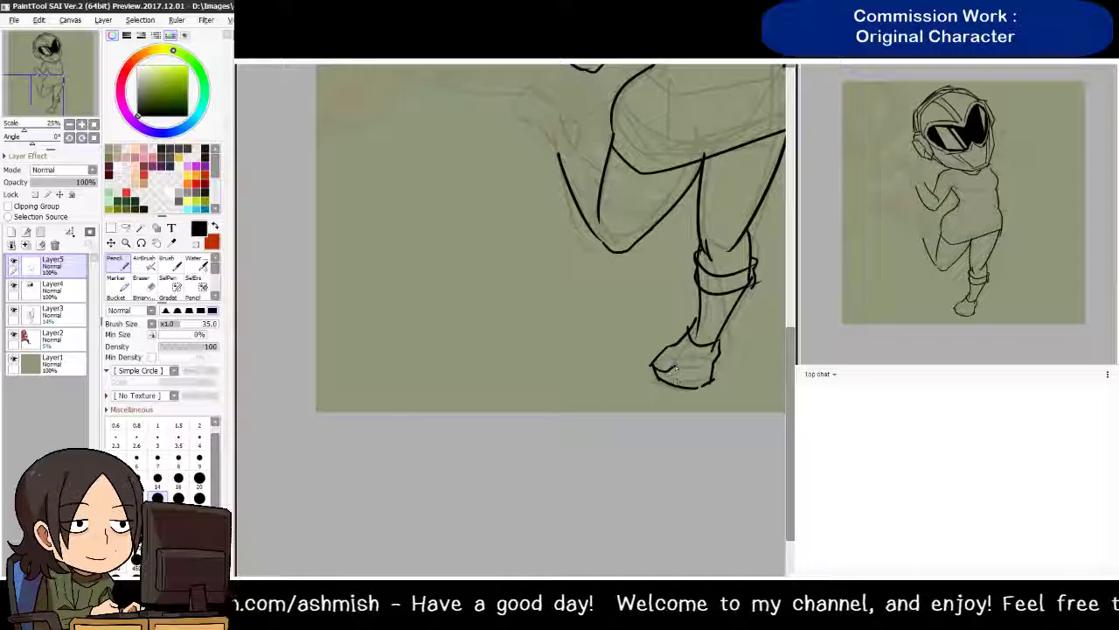
{"action": "mouse_move", "coordinate": [671, 367]}
{"action": "left_mouse_down"}
{"action": "mouse_move", "coordinate": [699, 375]}
{"action": "mouse_move", "coordinate": [703, 349]}
{"action": "left_mouse_up"}
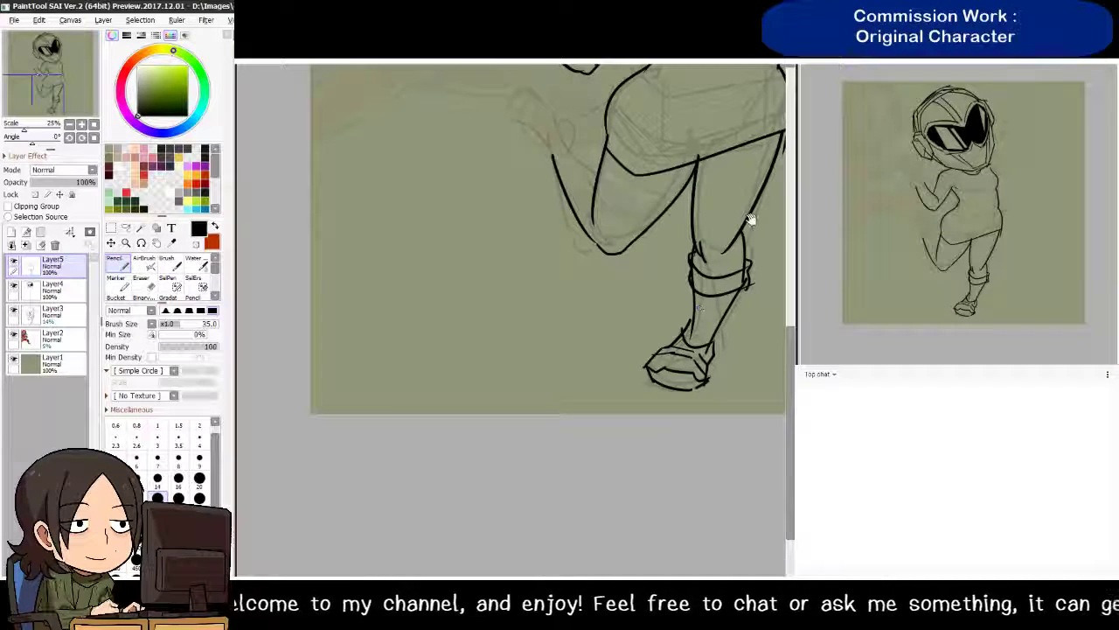
Draw the raised leg's calf edge and its upturned shoe with a sole line, following the pose sketch
{"action": "key", "text": "ctrl+Tab"}
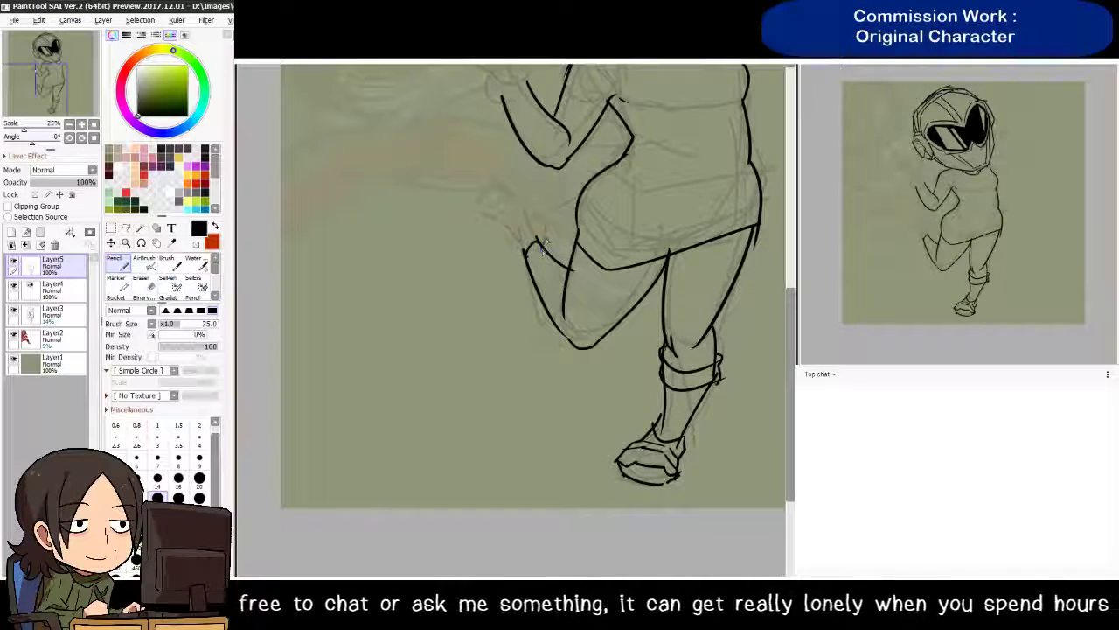
{"action": "mouse_move", "coordinate": [531, 245]}
{"action": "left_mouse_down"}
{"action": "mouse_move", "coordinate": [521, 264]}
{"action": "mouse_move", "coordinate": [481, 185]}
{"action": "mouse_move", "coordinate": [501, 176]}
{"action": "mouse_move", "coordinate": [535, 235]}
{"action": "mouse_move", "coordinate": [510, 229]}
{"action": "mouse_move", "coordinate": [490, 175]}
{"action": "mouse_move", "coordinate": [519, 203]}
{"action": "left_mouse_up"}
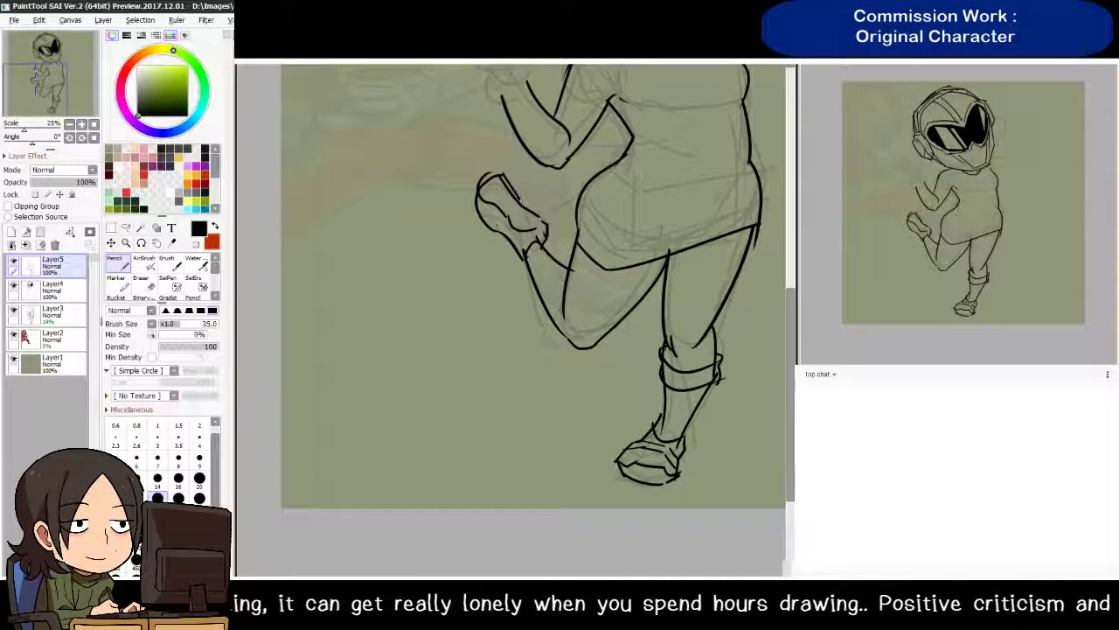
Check the reference canvas, then erase and redraw the raised foot's shoe as a flatter shape with a rounded toe and sole lines
{"action": "key", "text": "ctrl+Tab"}
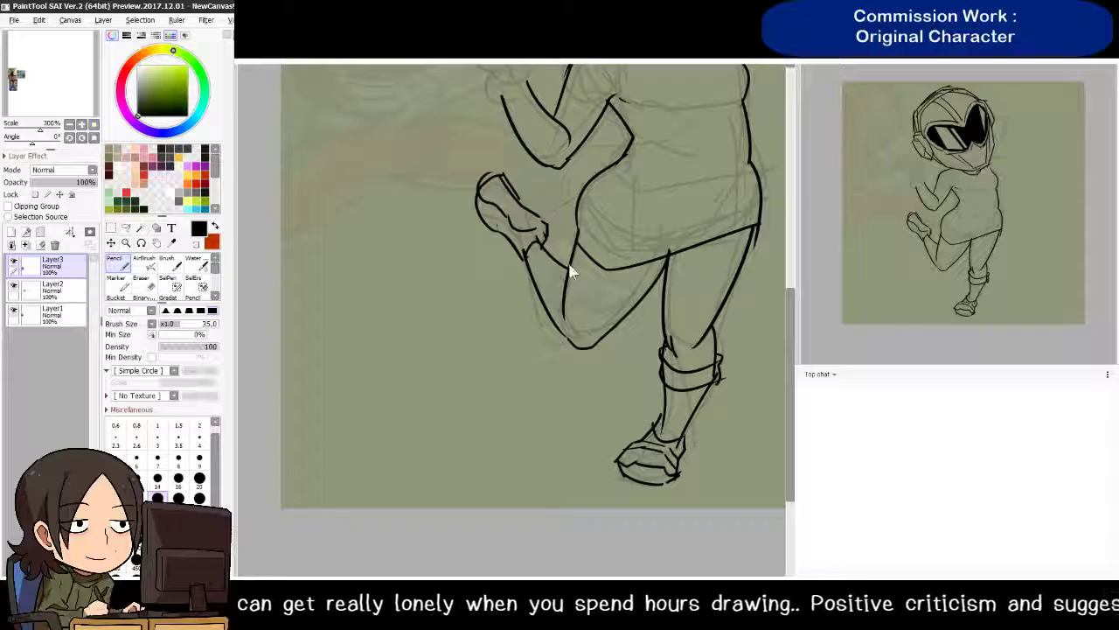
{"action": "key", "text": "ctrl+Tab"}
{"action": "left_click", "coordinate": [70, 125]}
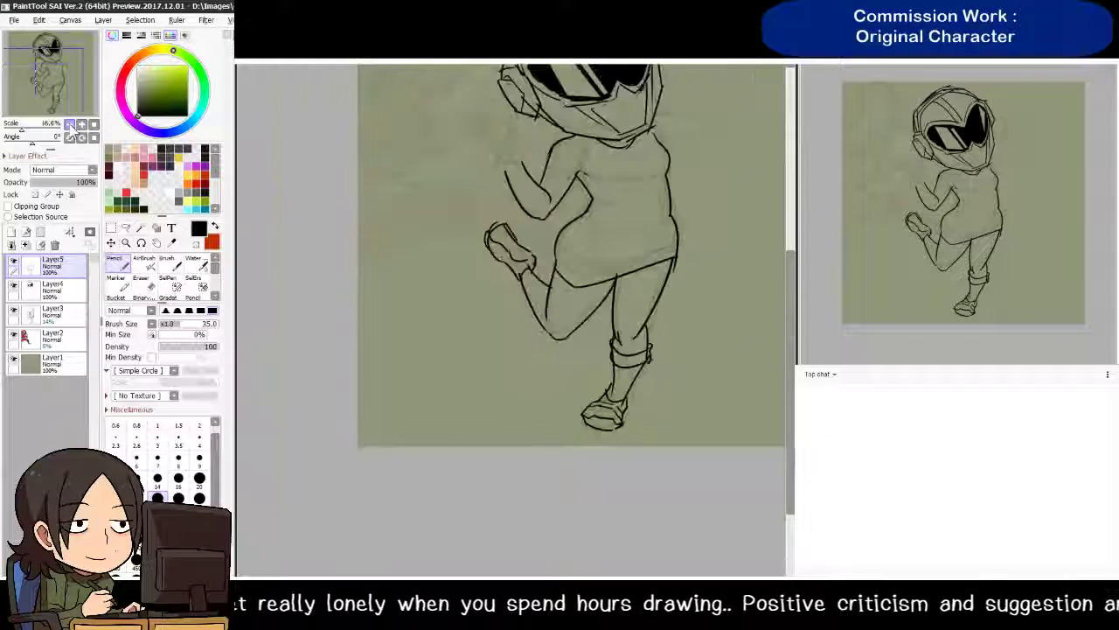
{"action": "key", "text": "ctrl+Tab"}
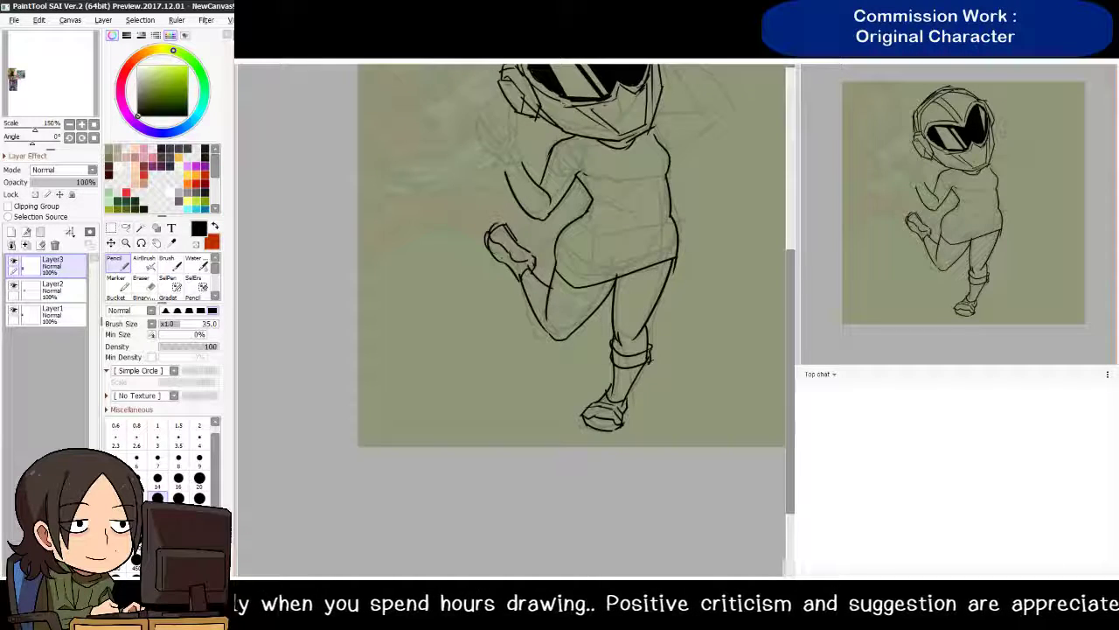
{"action": "key", "text": "ctrl+Tab"}
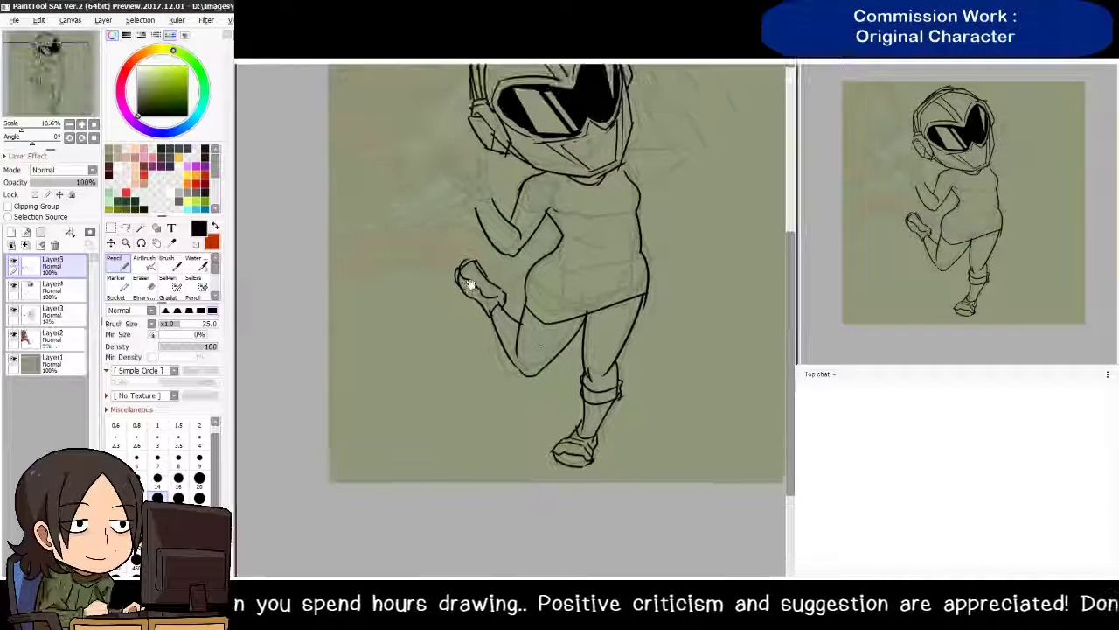
{"action": "left_click", "coordinate": [81, 125]}
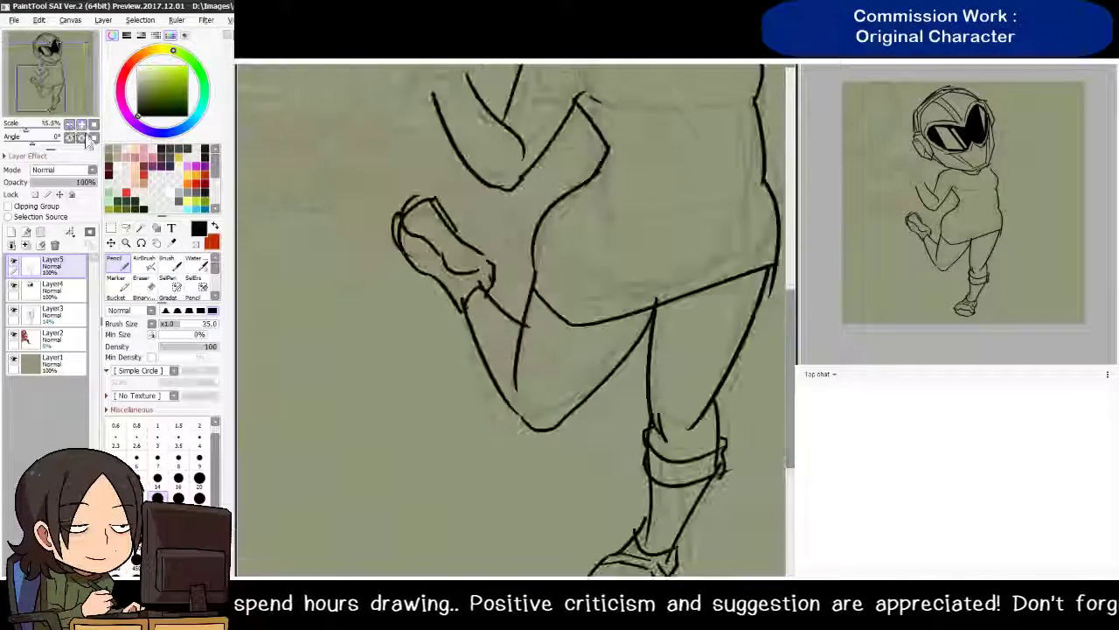
{"action": "key", "text": "e"}
{"action": "mouse_move", "coordinate": [420, 228]}
{"action": "left_mouse_down"}
{"action": "mouse_move", "coordinate": [472, 263]}
{"action": "mouse_move", "coordinate": [494, 263]}
{"action": "mouse_move", "coordinate": [472, 297]}
{"action": "mouse_move", "coordinate": [485, 330]}
{"action": "mouse_move", "coordinate": [425, 258]}
{"action": "mouse_move", "coordinate": [446, 275]}
{"action": "mouse_move", "coordinate": [472, 256]}
{"action": "mouse_move", "coordinate": [522, 276]}
{"action": "mouse_move", "coordinate": [515, 289]}
{"action": "mouse_move", "coordinate": [491, 286]}
{"action": "mouse_move", "coordinate": [429, 261]}
{"action": "left_mouse_up"}
{"action": "key", "text": "n"}
{"action": "key", "text": "ctrl+z"}
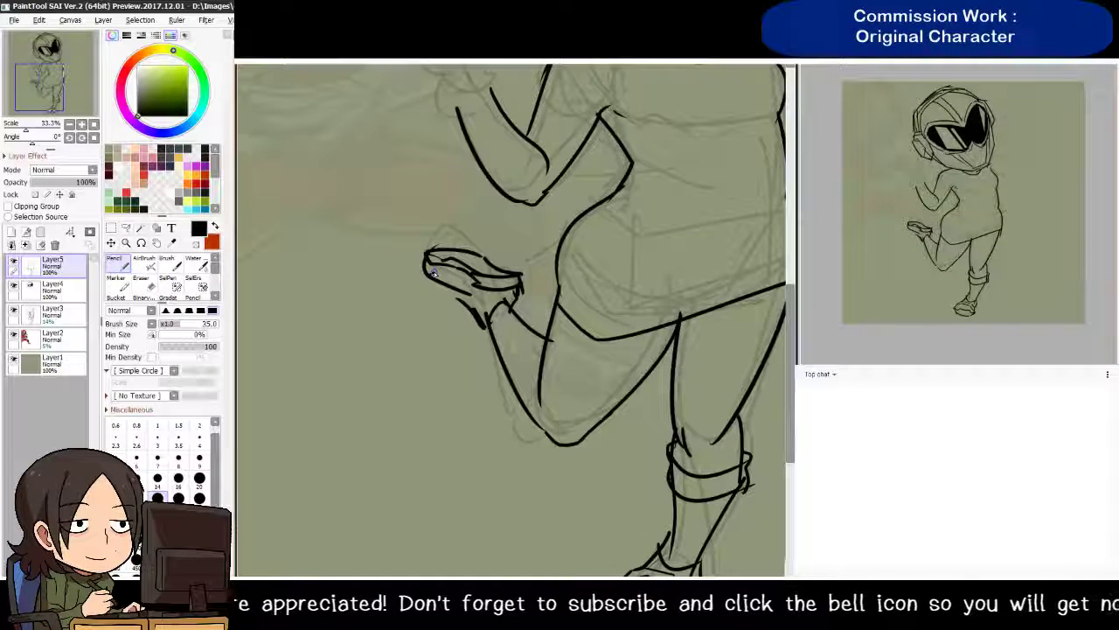
{"action": "left_click_drag", "start_coordinate": [448, 271], "coordinate": [490, 298]}
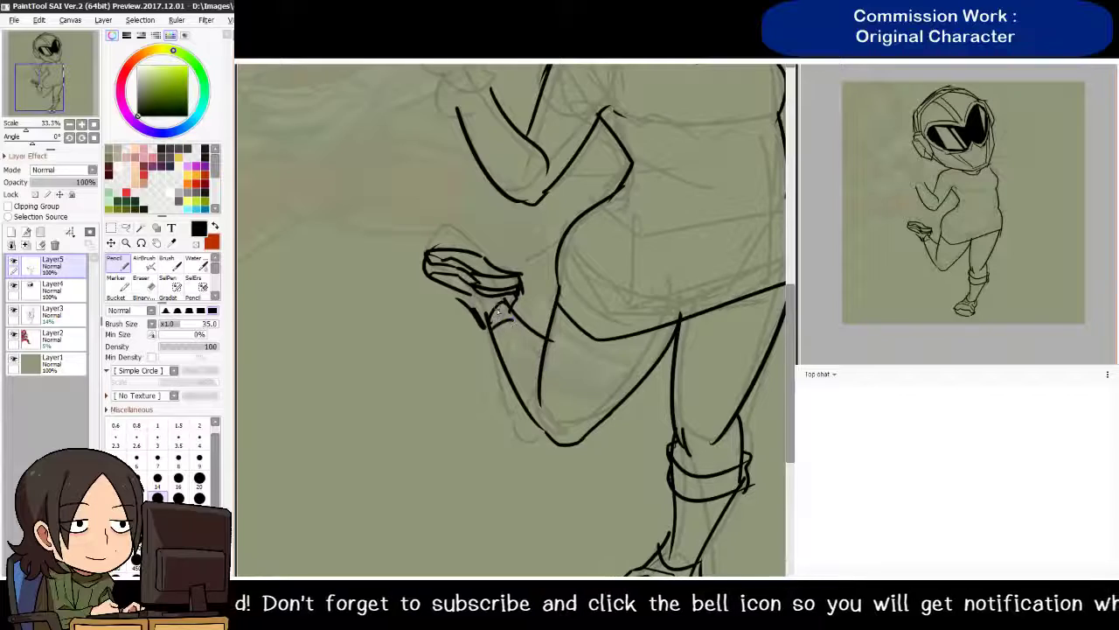
Draw the shoe opening at the raised leg's ankle and a band with two curved edges around its calf
{"action": "mouse_move", "coordinate": [500, 322]}
{"action": "left_mouse_down"}
{"action": "mouse_move", "coordinate": [533, 320]}
{"action": "mouse_move", "coordinate": [516, 367]}
{"action": "mouse_move", "coordinate": [499, 329]}
{"action": "left_mouse_up"}
{"action": "mouse_move", "coordinate": [472, 290]}
{"action": "left_mouse_down"}
{"action": "mouse_move", "coordinate": [501, 337]}
{"action": "mouse_move", "coordinate": [486, 387]}
{"action": "mouse_move", "coordinate": [495, 398]}
{"action": "left_mouse_up"}
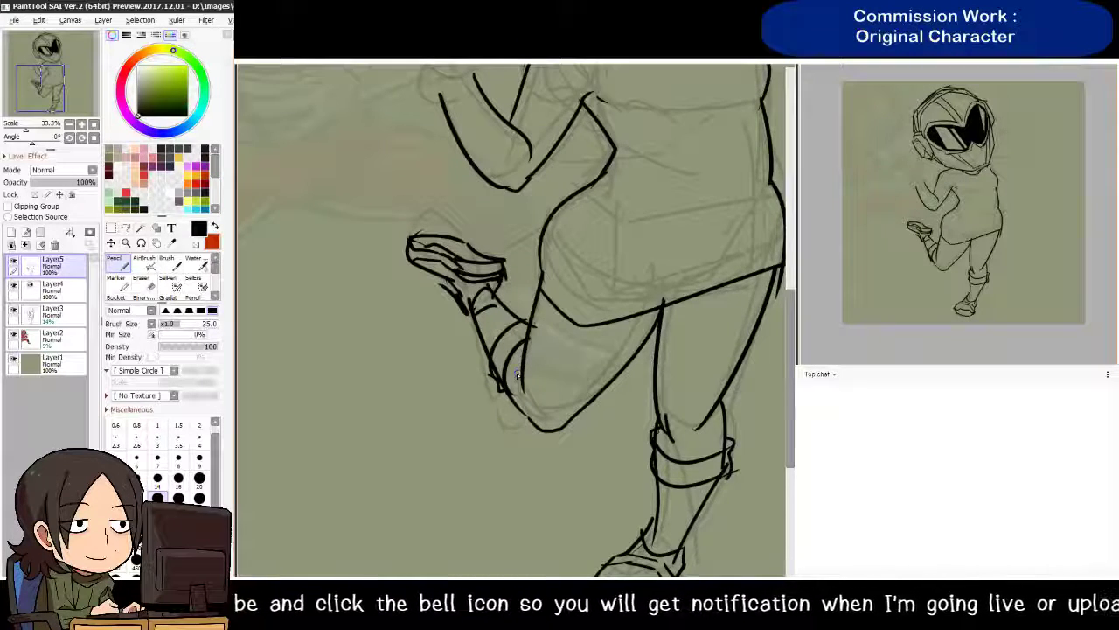
{"action": "mouse_move", "coordinate": [469, 282]}
{"action": "left_mouse_down"}
{"action": "mouse_move", "coordinate": [506, 297]}
{"action": "mouse_move", "coordinate": [437, 235]}
{"action": "mouse_move", "coordinate": [437, 173]}
{"action": "left_mouse_up"}
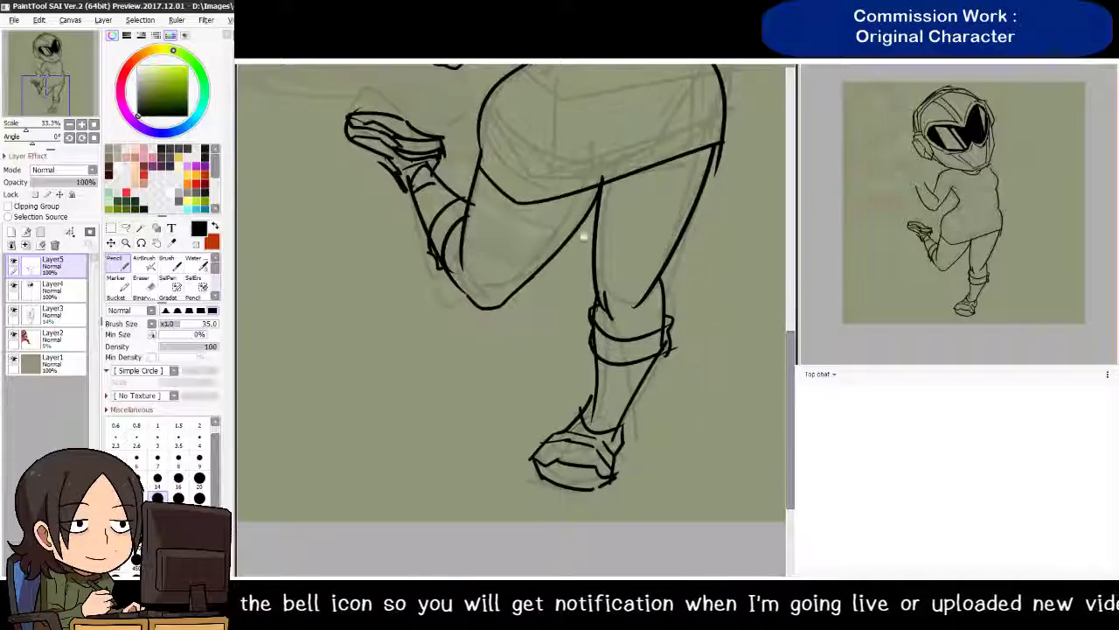
Check the reference canvas and draw the belt around the waist as two curved lines with a gap for the buckle
{"action": "scroll", "coordinate": [584, 235], "scroll_direction": "up", "scroll_amount": 10}
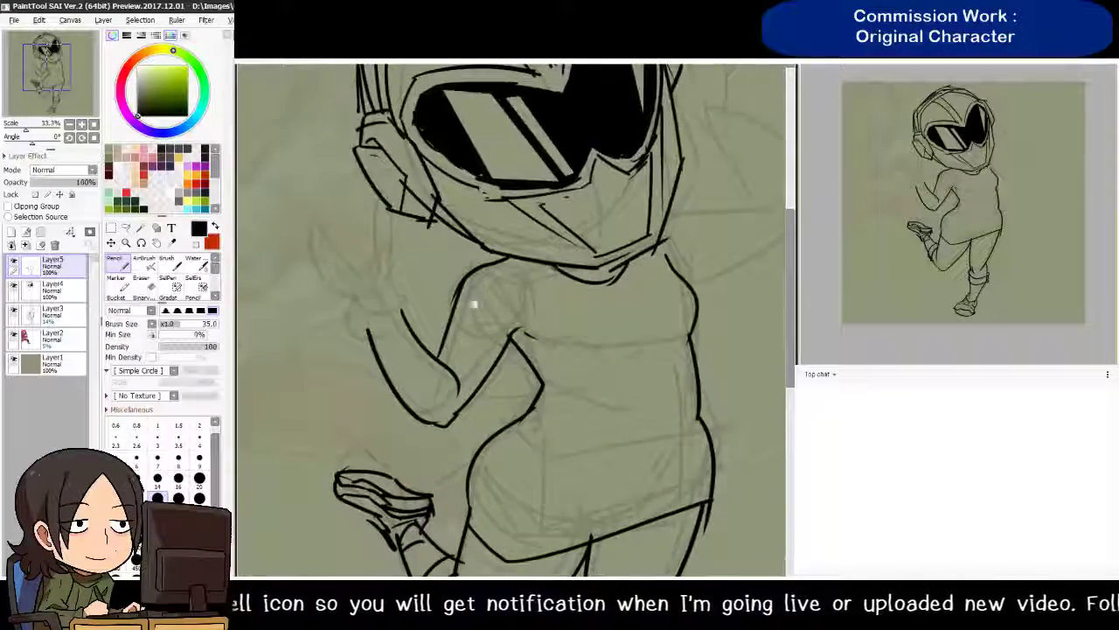
{"action": "mouse_move", "coordinate": [473, 305]}
{"action": "left_mouse_down"}
{"action": "mouse_move", "coordinate": [517, 253]}
{"action": "mouse_move", "coordinate": [532, 146]}
{"action": "mouse_move", "coordinate": [547, 333]}
{"action": "mouse_move", "coordinate": [534, 295]}
{"action": "mouse_move", "coordinate": [642, 333]}
{"action": "mouse_move", "coordinate": [545, 315]}
{"action": "mouse_move", "coordinate": [529, 244]}
{"action": "mouse_move", "coordinate": [517, 289]}
{"action": "left_mouse_up"}
{"action": "key", "text": "ctrl+Tab"}
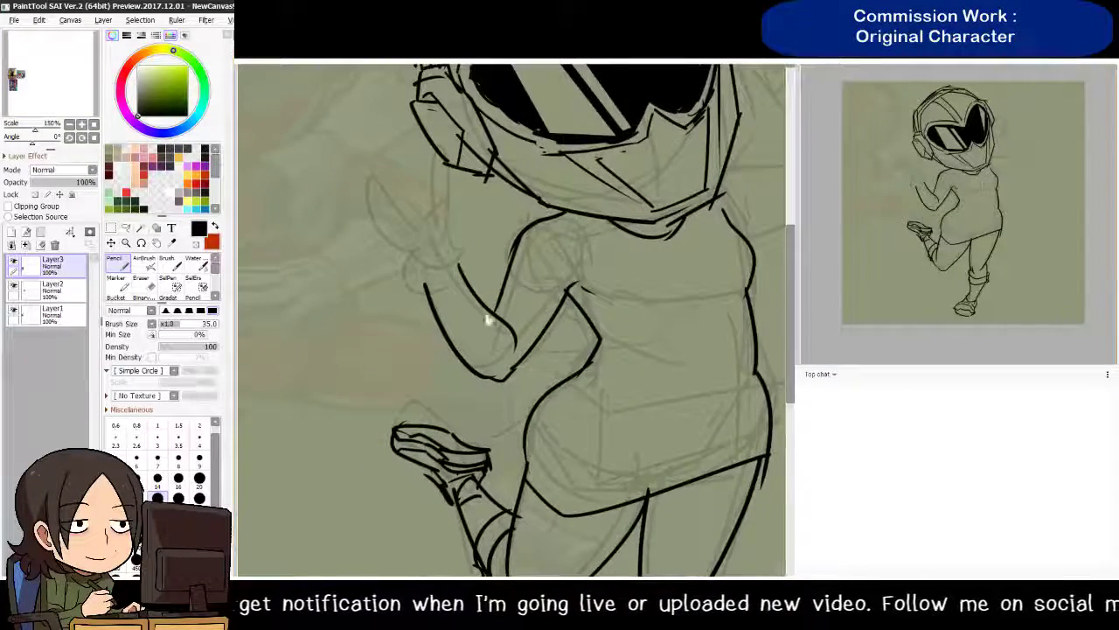
{"action": "key", "text": "ctrl+Tab"}
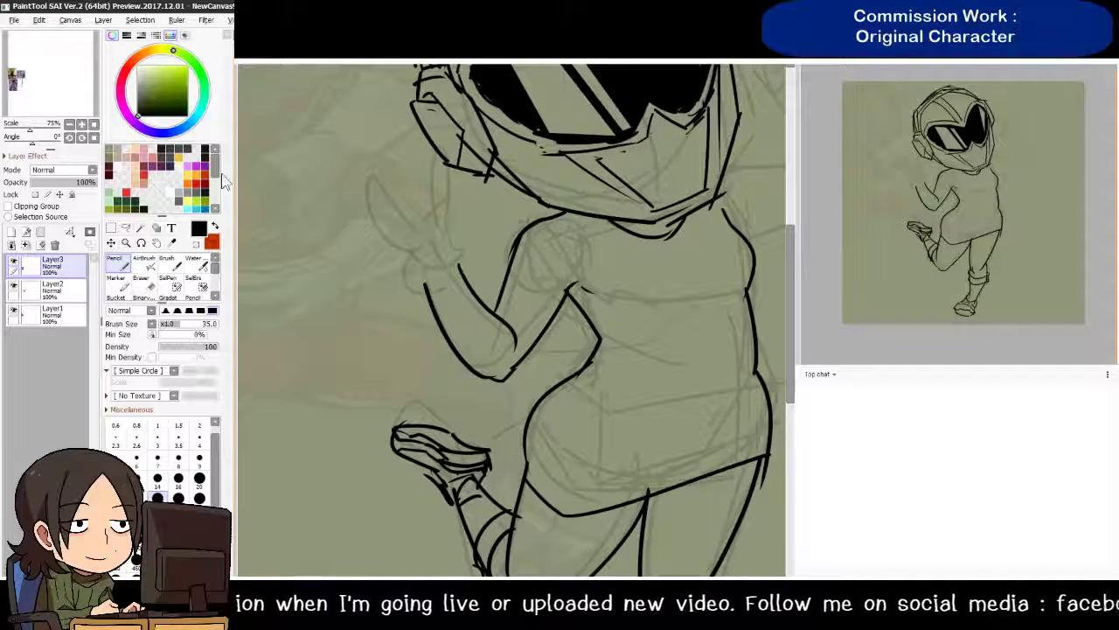
{"action": "key", "text": "ctrl+Tab"}
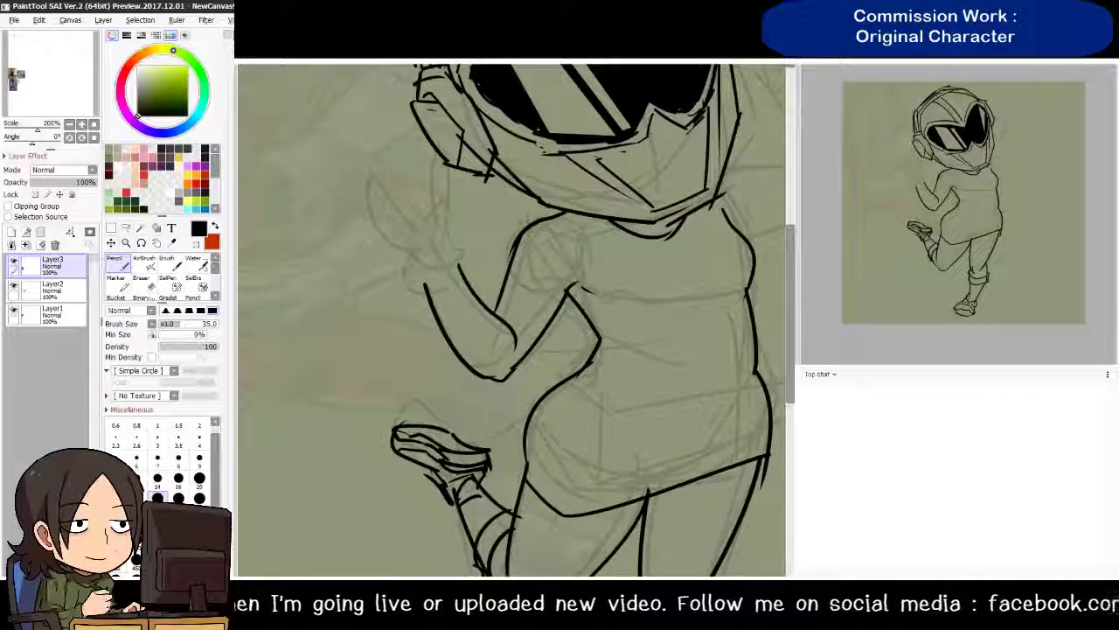
{"action": "key", "text": "ctrl+Tab"}
{"action": "mouse_move", "coordinate": [617, 300]}
{"action": "left_mouse_down"}
{"action": "mouse_move", "coordinate": [580, 230]}
{"action": "mouse_move", "coordinate": [604, 278]}
{"action": "mouse_move", "coordinate": [600, 252]}
{"action": "mouse_move", "coordinate": [637, 271]}
{"action": "left_mouse_up"}
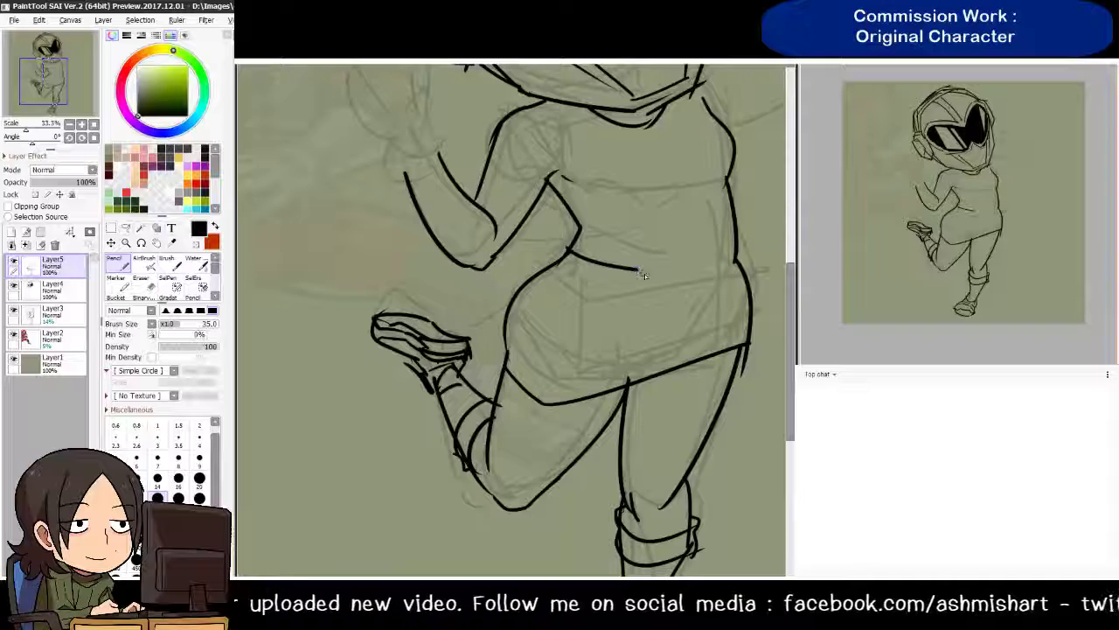
{"action": "mouse_move", "coordinate": [570, 225]}
{"action": "left_mouse_down"}
{"action": "mouse_move", "coordinate": [636, 240]}
{"action": "mouse_move", "coordinate": [735, 220]}
{"action": "mouse_move", "coordinate": [704, 256]}
{"action": "mouse_move", "coordinate": [641, 273]}
{"action": "mouse_move", "coordinate": [697, 286]}
{"action": "left_mouse_up"}
{"action": "key", "text": "ctrl+z"}
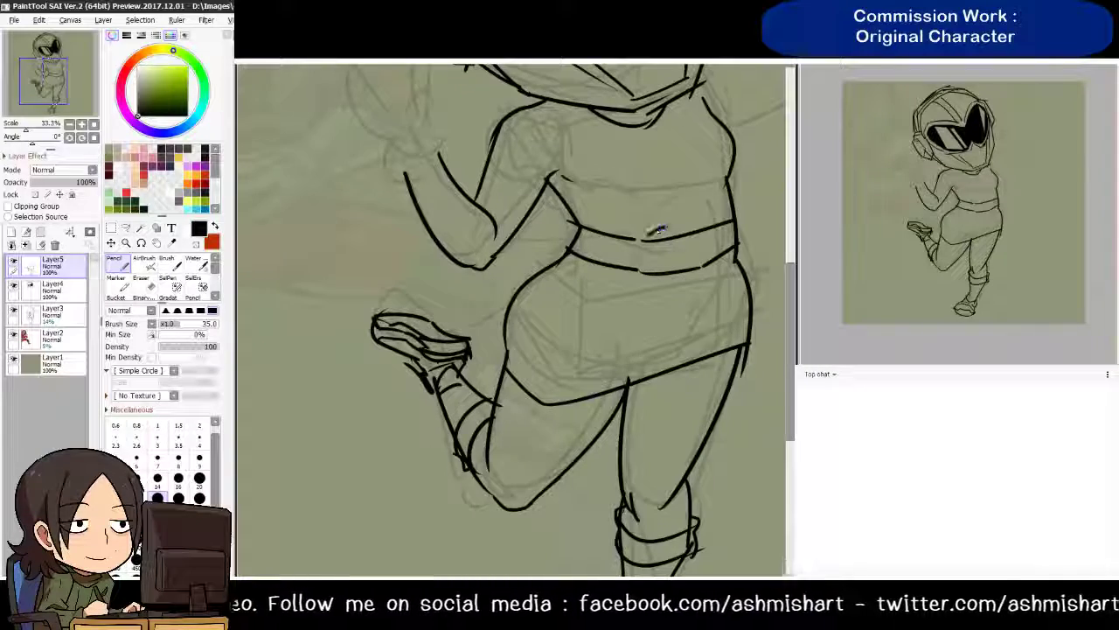
Draw a round buckle in the belt's gap, clear its inside and add a smaller inner circle
{"action": "left_click_drag", "start_coordinate": [657, 229], "coordinate": [754, 270]}
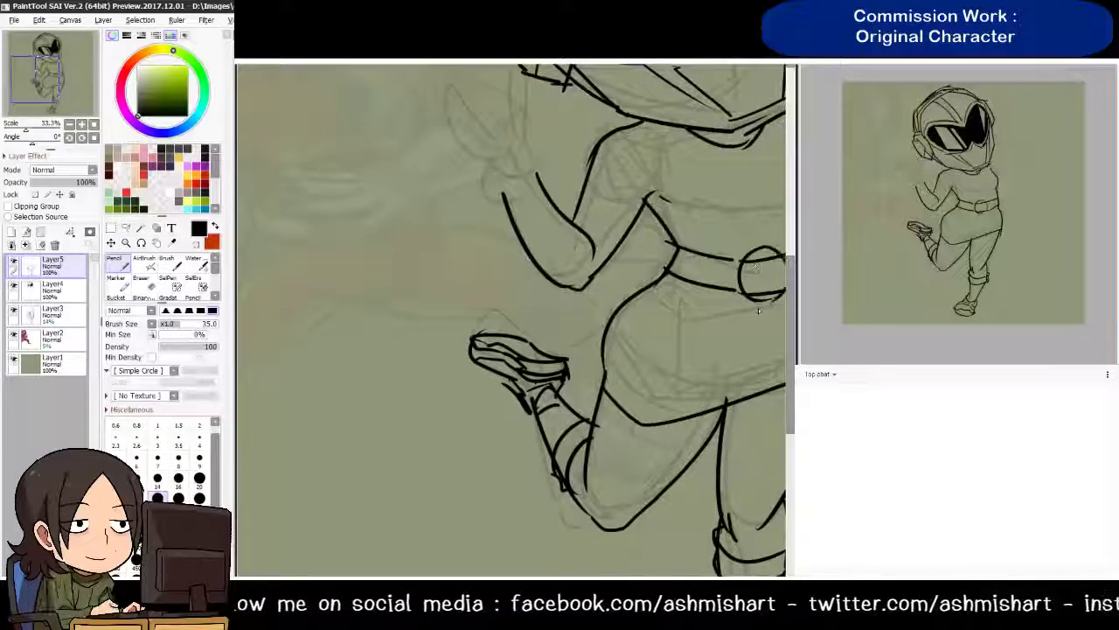
{"action": "left_click_drag", "start_coordinate": [759, 310], "coordinate": [703, 304]}
{"action": "key", "text": "e"}
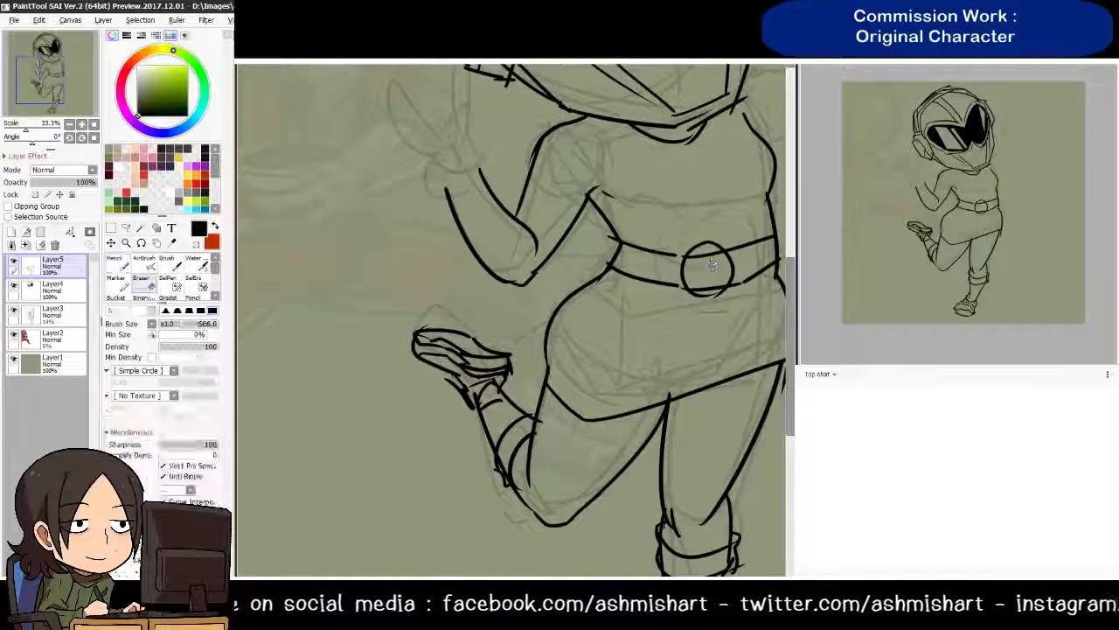
{"action": "mouse_move", "coordinate": [711, 265]}
{"action": "left_mouse_down"}
{"action": "mouse_move", "coordinate": [700, 263]}
{"action": "mouse_move", "coordinate": [707, 271]}
{"action": "left_mouse_up"}
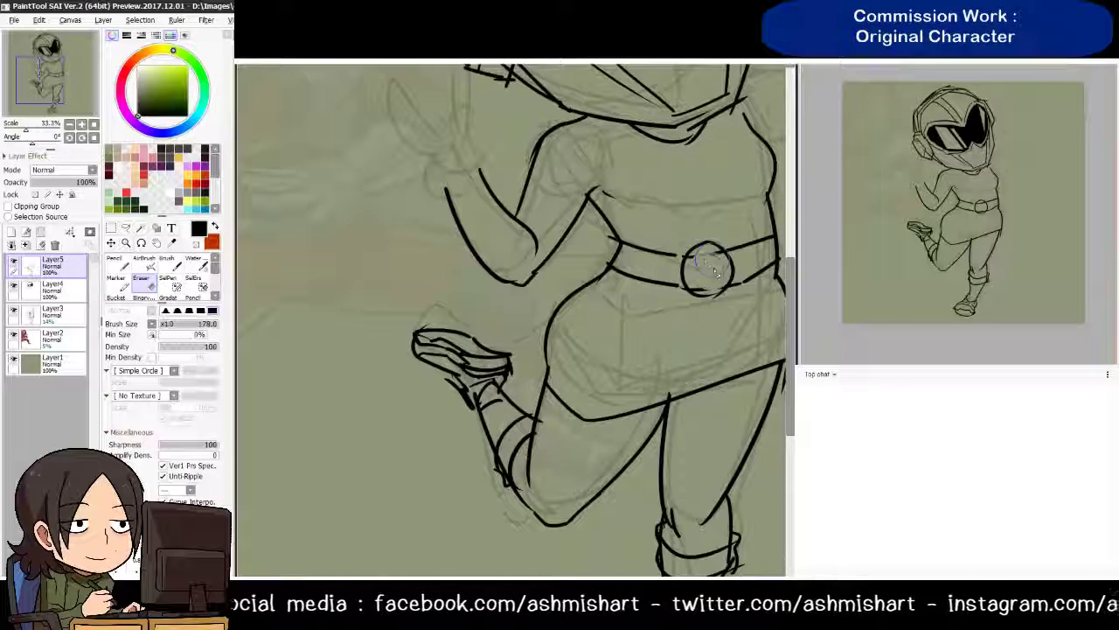
{"action": "key", "text": "n"}
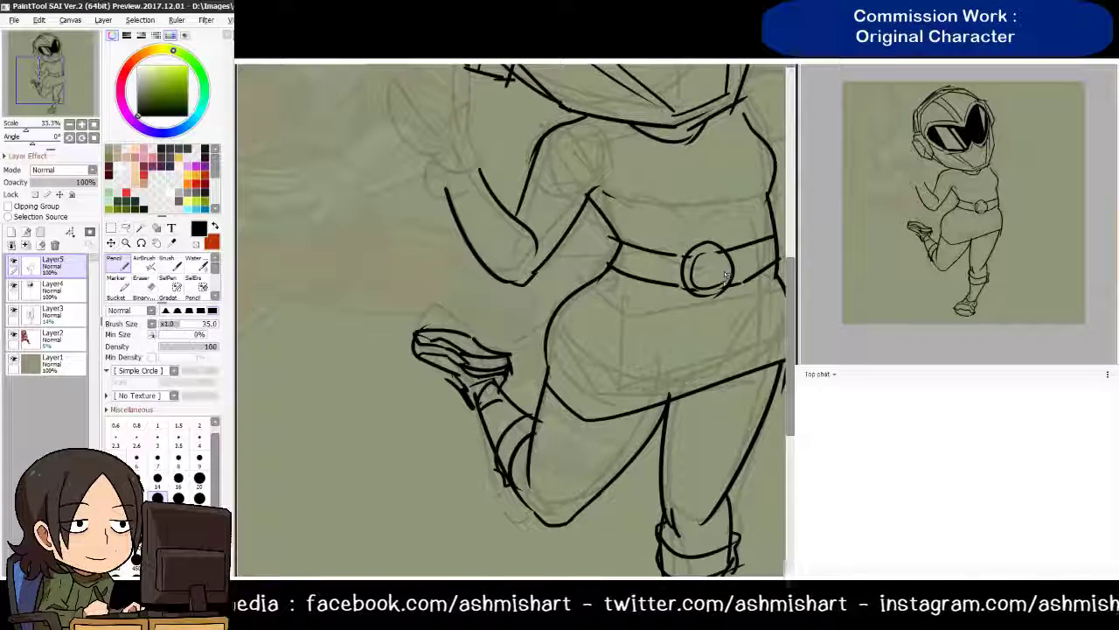
{"action": "mouse_move", "coordinate": [710, 248]}
{"action": "left_mouse_down"}
{"action": "mouse_move", "coordinate": [710, 294]}
{"action": "mouse_move", "coordinate": [699, 294]}
{"action": "left_mouse_up"}
{"action": "key", "text": "bracketleft"}
{"action": "key", "text": "bracketleft"}
{"action": "key", "text": "bracketright"}
{"action": "key", "text": "bracketright"}
Add the buckle's side brackets, then draw a curved line from belt to hem and short fold strokes on the skirt
{"action": "mouse_move", "coordinate": [719, 246]}
{"action": "left_mouse_down"}
{"action": "mouse_move", "coordinate": [743, 288]}
{"action": "mouse_move", "coordinate": [674, 350]}
{"action": "mouse_move", "coordinate": [655, 300]}
{"action": "mouse_move", "coordinate": [606, 282]}
{"action": "mouse_move", "coordinate": [581, 355]}
{"action": "left_mouse_up"}
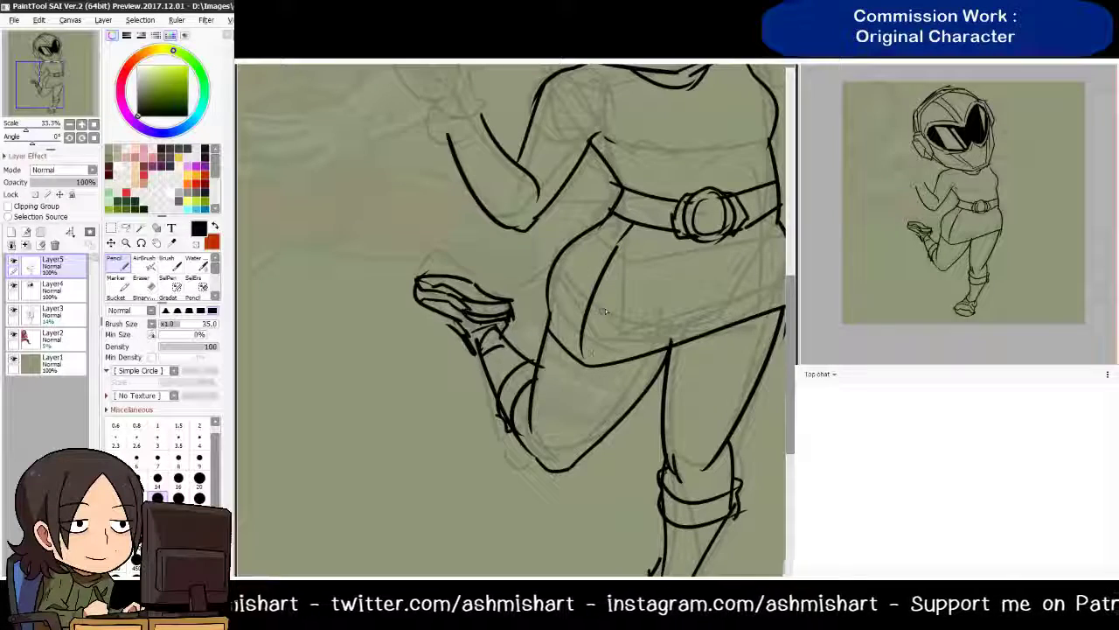
{"action": "mouse_move", "coordinate": [651, 331]}
{"action": "left_mouse_down"}
{"action": "mouse_move", "coordinate": [611, 314]}
{"action": "mouse_move", "coordinate": [699, 258]}
{"action": "left_mouse_up"}
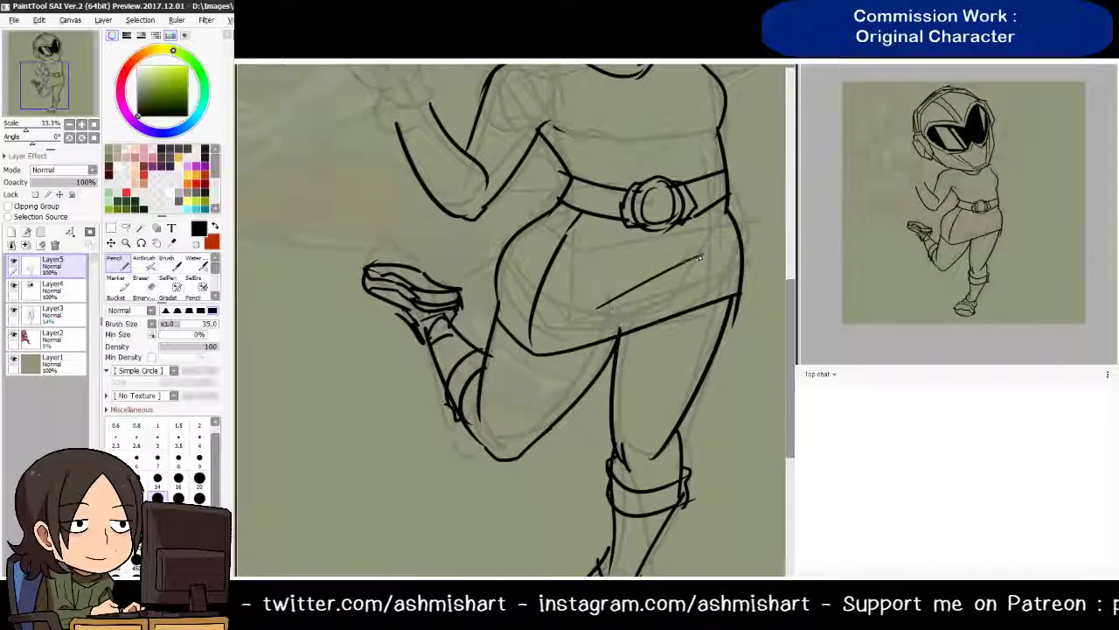
{"action": "key", "text": "ctrl+z"}
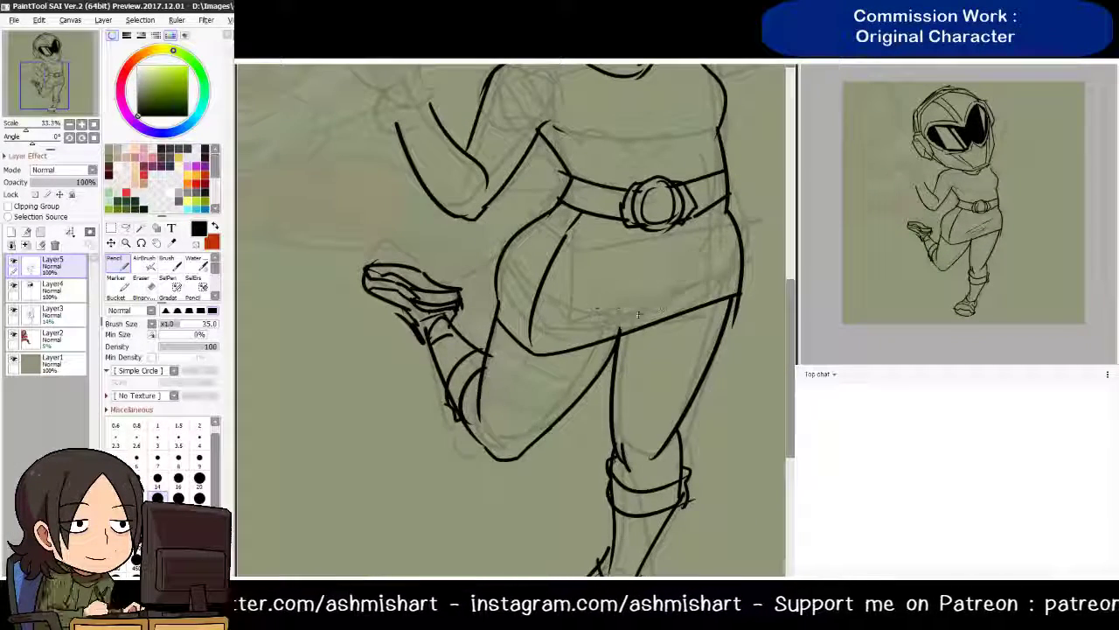
{"action": "left_click_drag", "start_coordinate": [604, 311], "coordinate": [670, 268]}
{"action": "left_click_drag", "start_coordinate": [612, 315], "coordinate": [688, 292]}
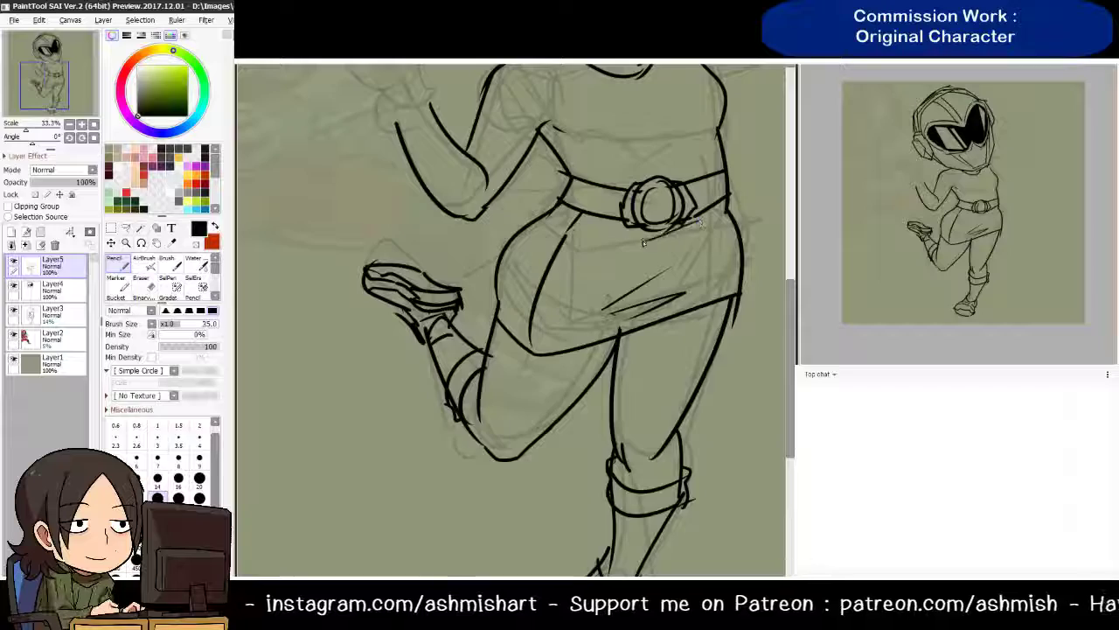
Draw the shoulder seam down to the armpit beside the raised arm, with a second strap line next to it, redoing strokes as needed
{"action": "mouse_move", "coordinate": [597, 201]}
{"action": "left_mouse_down"}
{"action": "mouse_move", "coordinate": [624, 307]}
{"action": "mouse_move", "coordinate": [676, 328]}
{"action": "mouse_move", "coordinate": [656, 280]}
{"action": "mouse_move", "coordinate": [625, 292]}
{"action": "mouse_move", "coordinate": [626, 306]}
{"action": "left_mouse_up"}
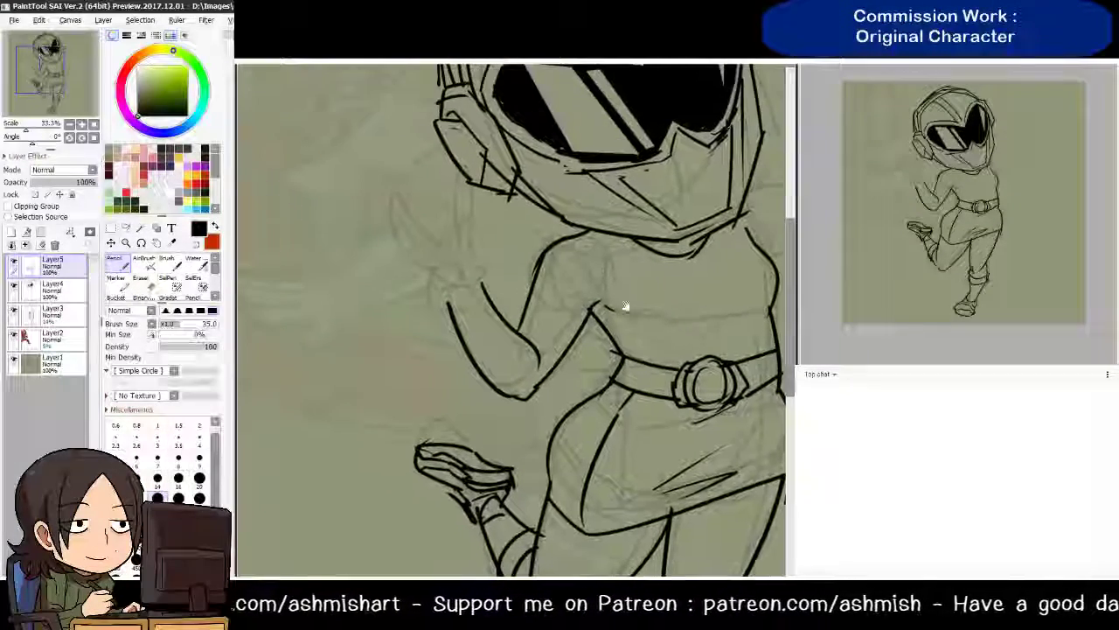
{"action": "mouse_move", "coordinate": [591, 236]}
{"action": "left_mouse_down"}
{"action": "mouse_move", "coordinate": [577, 278]}
{"action": "mouse_move", "coordinate": [595, 301]}
{"action": "mouse_move", "coordinate": [588, 271]}
{"action": "mouse_move", "coordinate": [598, 264]}
{"action": "mouse_move", "coordinate": [593, 314]}
{"action": "left_mouse_up"}
{"action": "key", "text": "ctrl+z"}
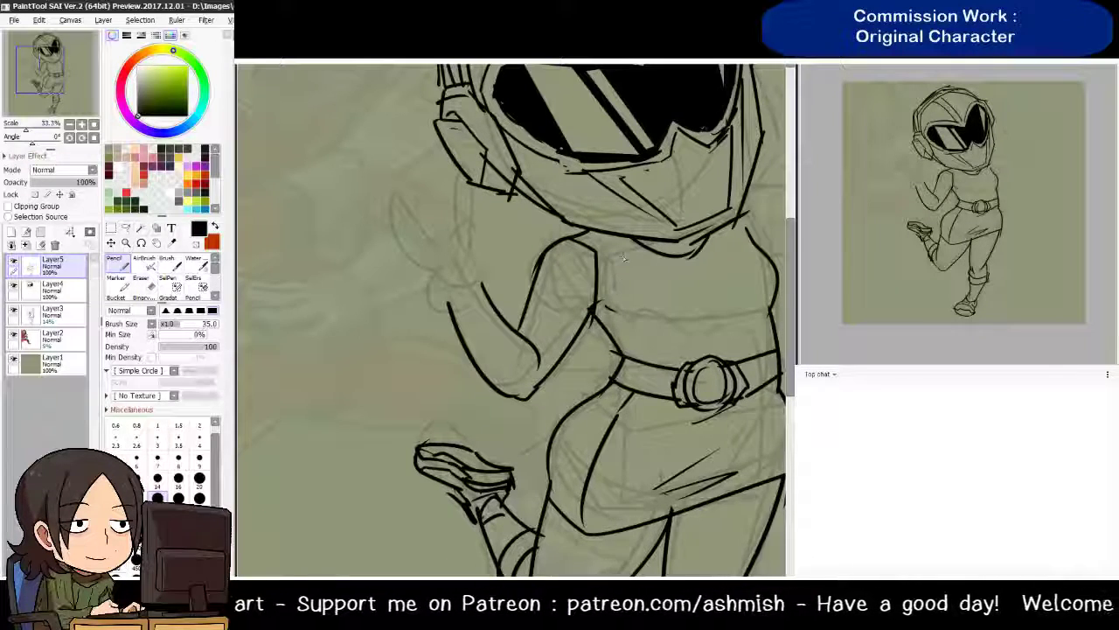
{"action": "mouse_move", "coordinate": [609, 246]}
{"action": "left_mouse_down"}
{"action": "mouse_move", "coordinate": [618, 286]}
{"action": "mouse_move", "coordinate": [737, 338]}
{"action": "mouse_move", "coordinate": [600, 283]}
{"action": "mouse_move", "coordinate": [617, 272]}
{"action": "mouse_move", "coordinate": [598, 239]}
{"action": "left_mouse_up"}
{"action": "key", "text": "ctrl+z"}
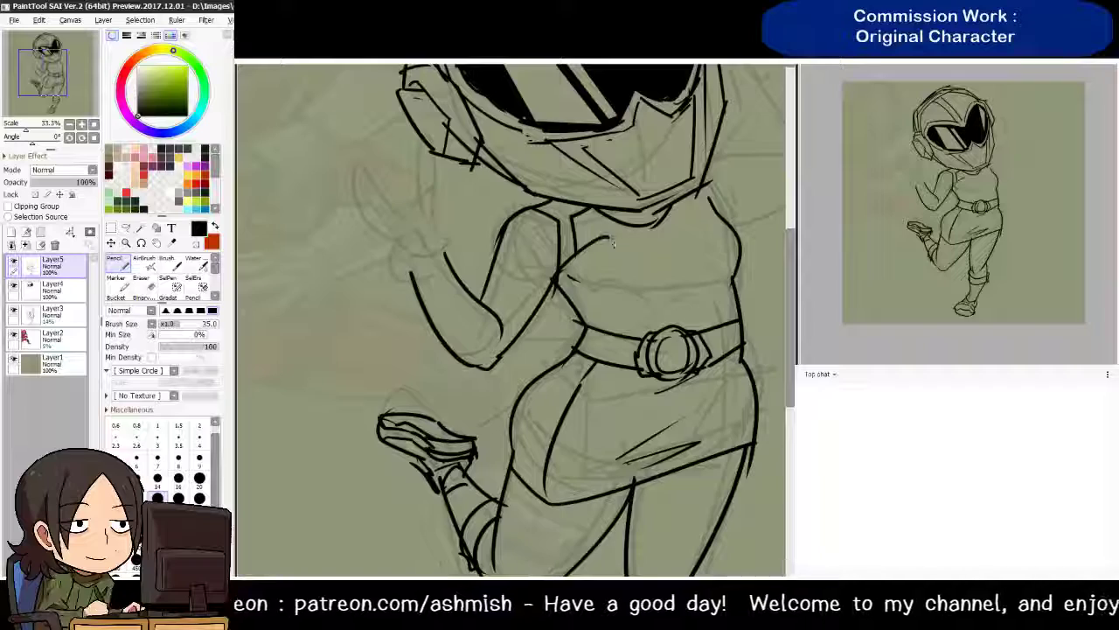
Redo the chest line as one wavy curve across the torso and erase the excess side outline
{"action": "key", "text": "ctrl+z"}
{"action": "mouse_move", "coordinate": [553, 278]}
{"action": "left_mouse_down"}
{"action": "mouse_move", "coordinate": [601, 246]}
{"action": "mouse_move", "coordinate": [691, 254]}
{"action": "mouse_move", "coordinate": [730, 238]}
{"action": "mouse_move", "coordinate": [702, 242]}
{"action": "left_mouse_up"}
{"action": "key", "text": "e"}
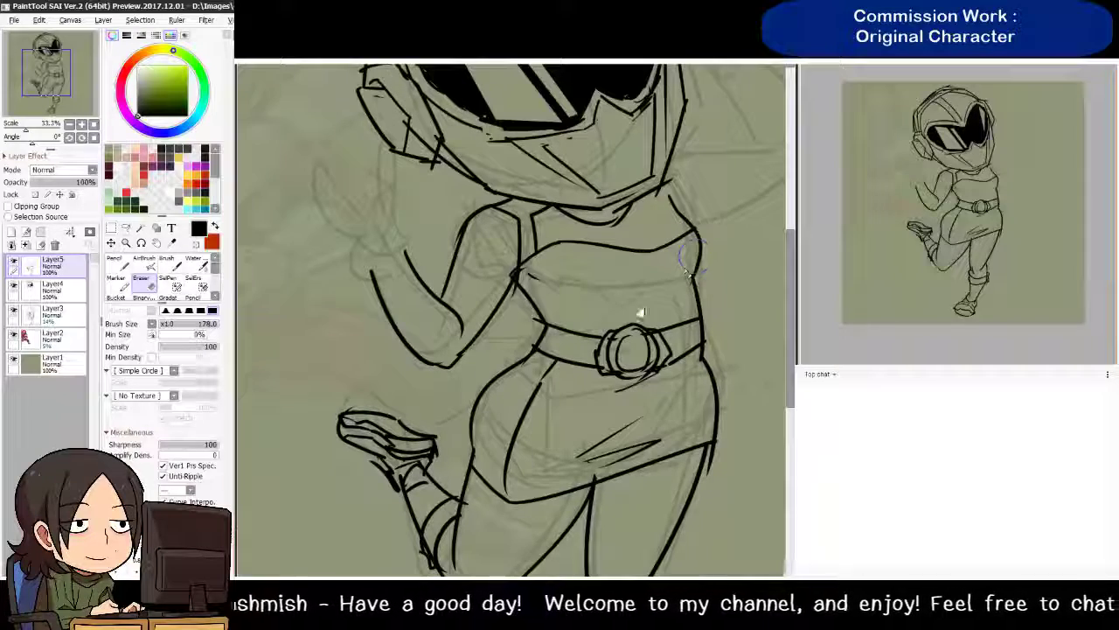
{"action": "left_click_drag", "start_coordinate": [637, 317], "coordinate": [602, 302]}
Draw music staff lines following the chest's wavy curve, erase their overshooting ends and add a treble clef over them
{"action": "key", "text": "n"}
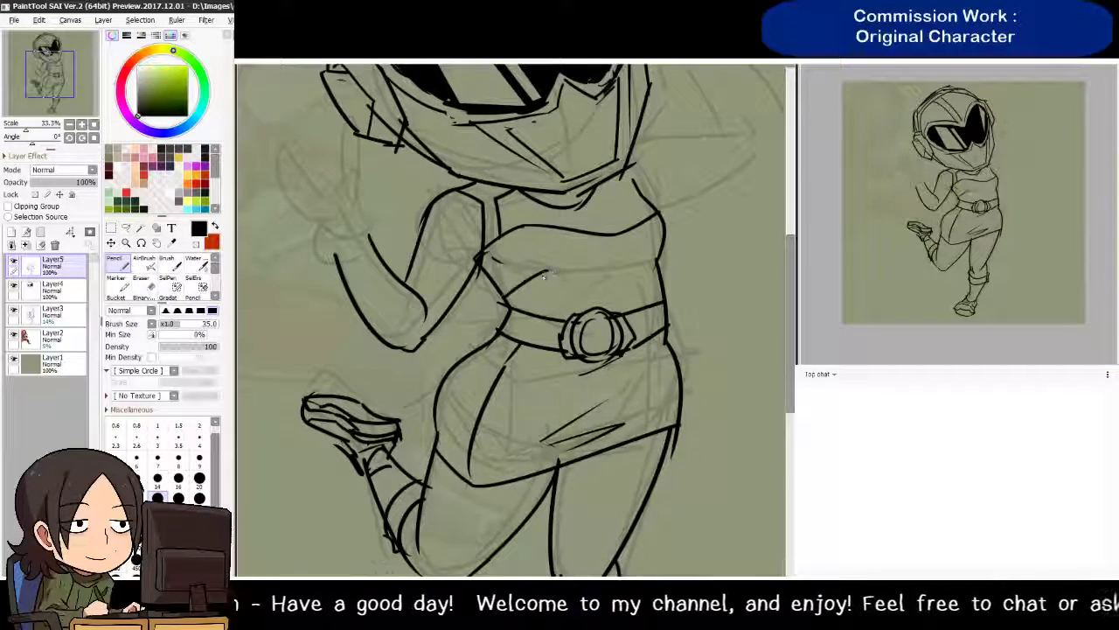
{"action": "mouse_move", "coordinate": [525, 279]}
{"action": "left_mouse_down"}
{"action": "mouse_move", "coordinate": [620, 288]}
{"action": "mouse_move", "coordinate": [670, 253]}
{"action": "left_mouse_up"}
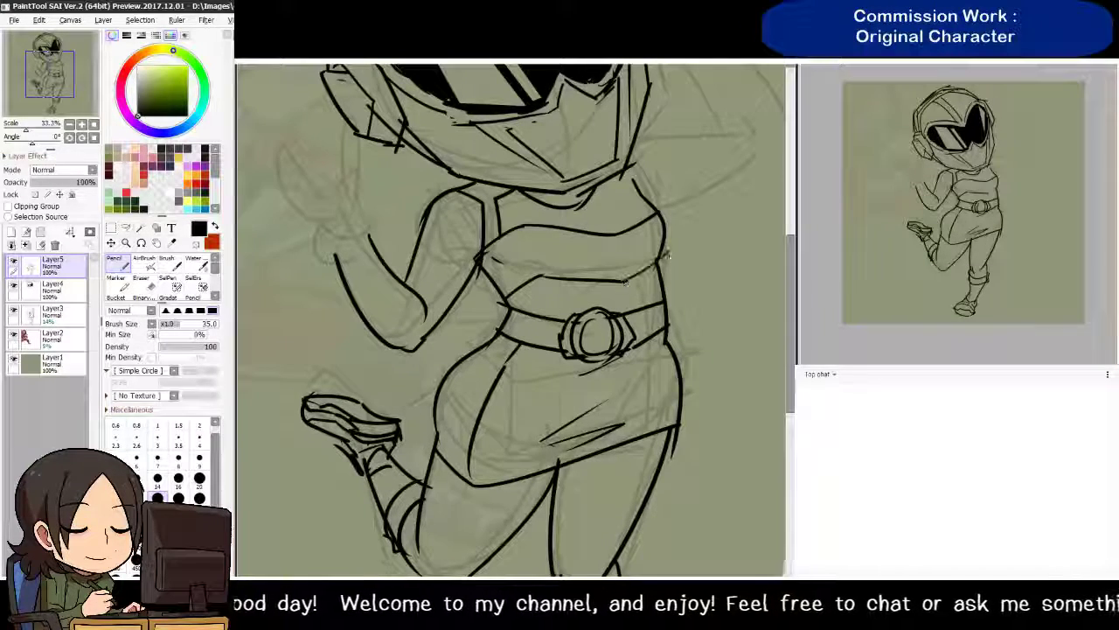
{"action": "left_click_drag", "start_coordinate": [620, 285], "coordinate": [645, 273]}
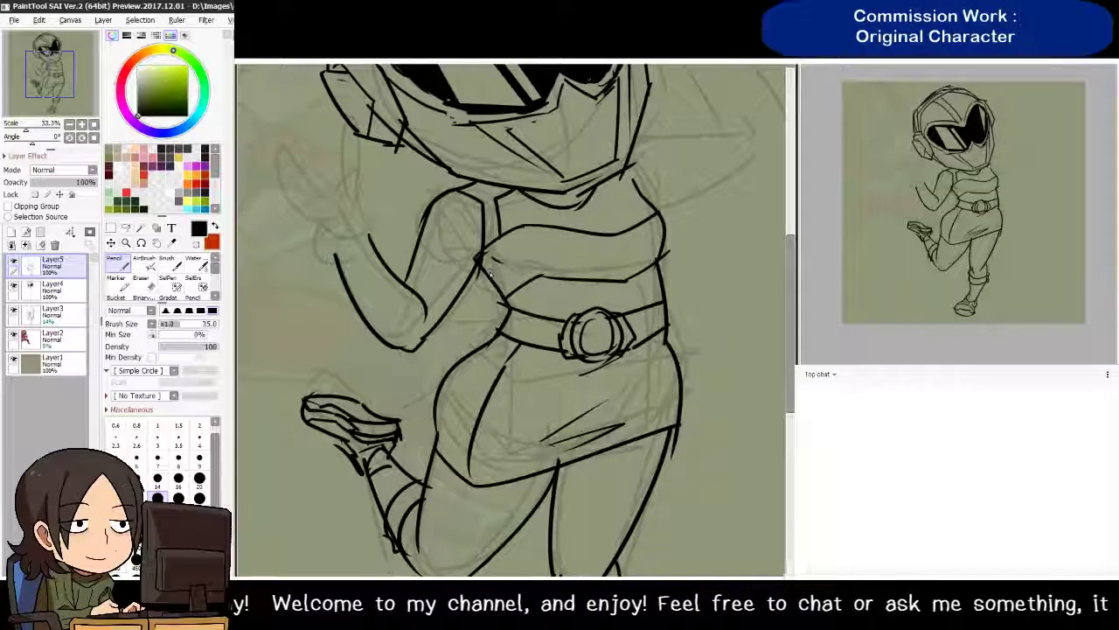
{"action": "mouse_move", "coordinate": [489, 255]}
{"action": "left_mouse_down"}
{"action": "mouse_move", "coordinate": [540, 240]}
{"action": "mouse_move", "coordinate": [633, 253]}
{"action": "mouse_move", "coordinate": [652, 242]}
{"action": "mouse_move", "coordinate": [617, 259]}
{"action": "mouse_move", "coordinate": [536, 254]}
{"action": "mouse_move", "coordinate": [544, 269]}
{"action": "mouse_move", "coordinate": [588, 271]}
{"action": "mouse_move", "coordinate": [635, 271]}
{"action": "mouse_move", "coordinate": [682, 238]}
{"action": "left_mouse_up"}
{"action": "key", "text": "e"}
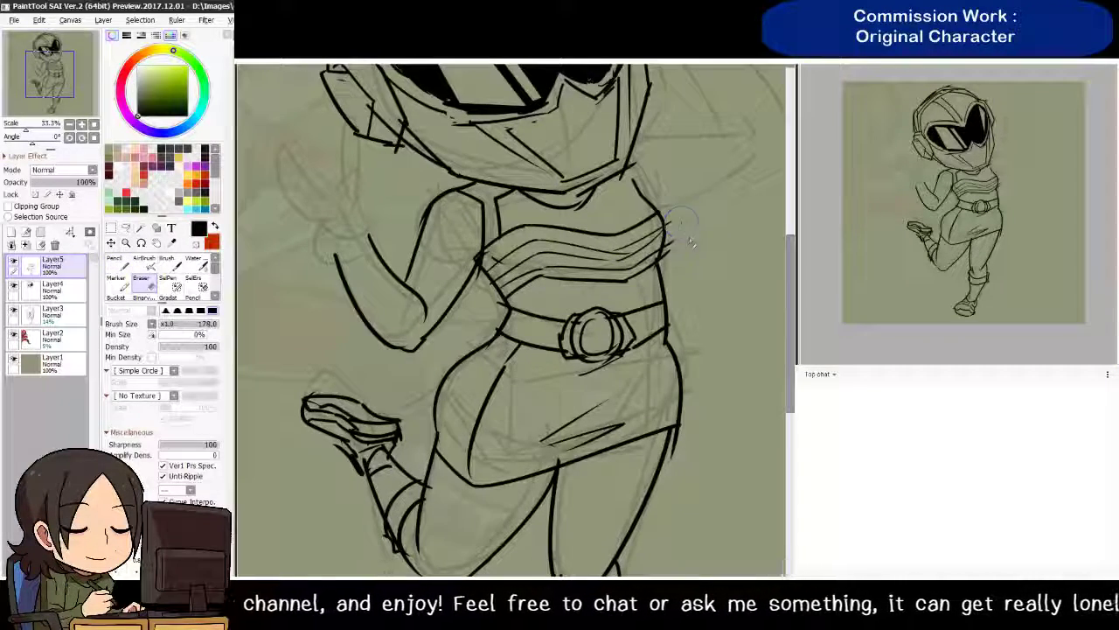
{"action": "key", "text": "n"}
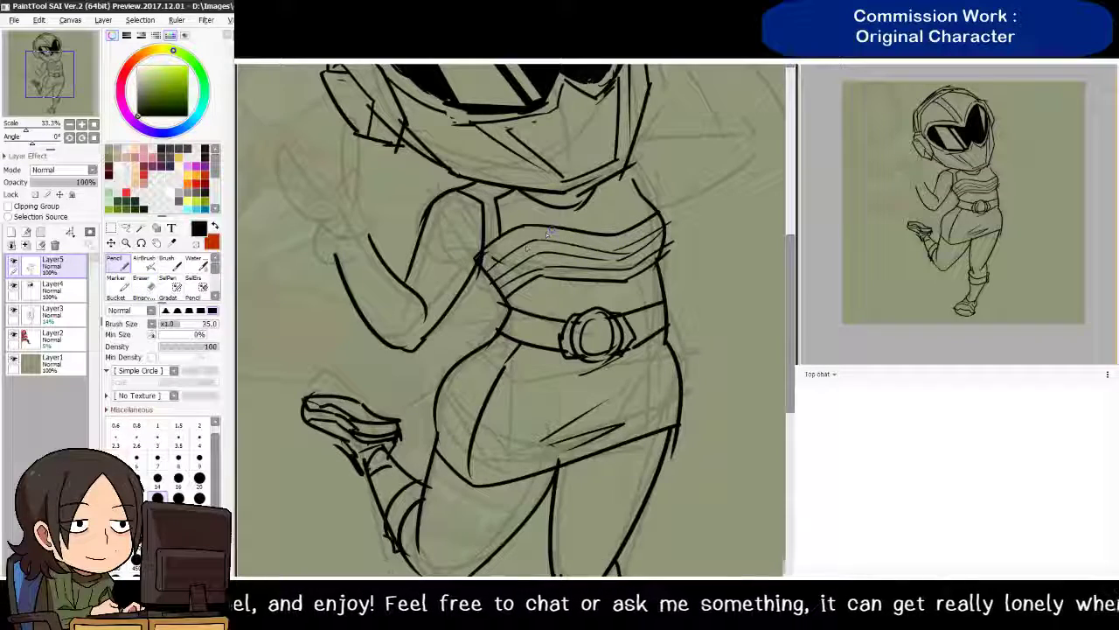
{"action": "mouse_move", "coordinate": [521, 208]}
{"action": "left_mouse_down"}
{"action": "mouse_move", "coordinate": [534, 235]}
{"action": "mouse_move", "coordinate": [523, 279]}
{"action": "mouse_move", "coordinate": [564, 271]}
{"action": "mouse_move", "coordinate": [566, 249]}
{"action": "mouse_move", "coordinate": [528, 256]}
{"action": "mouse_move", "coordinate": [534, 287]}
{"action": "left_mouse_up"}
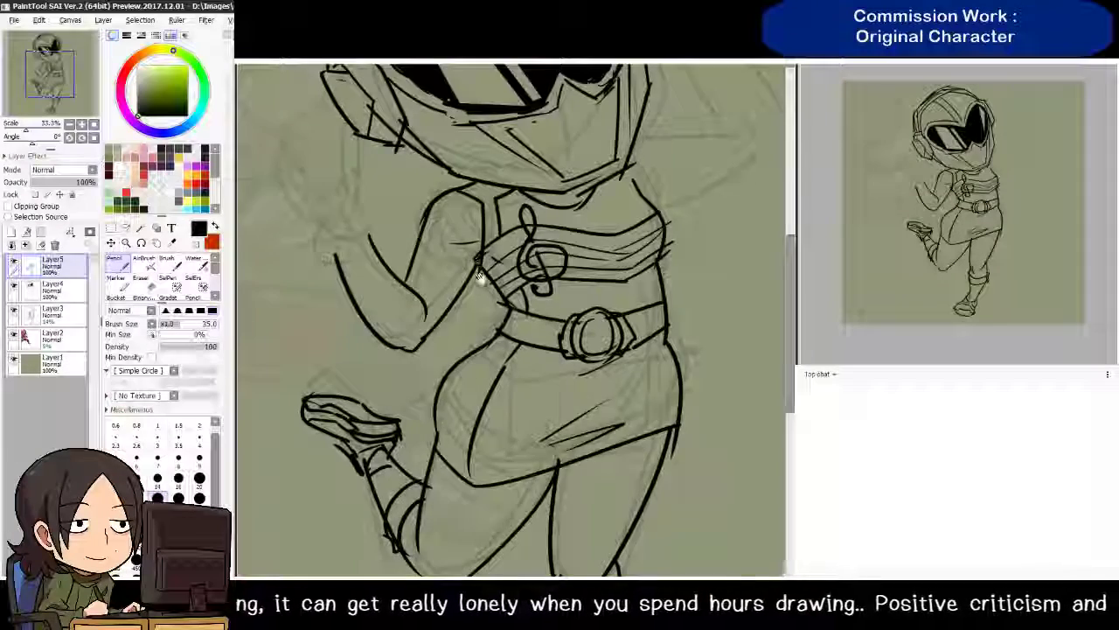
Draw a band with two curved edges around the bent arm's forearm near the elbow
{"action": "mouse_move", "coordinate": [480, 256]}
{"action": "left_mouse_down"}
{"action": "mouse_move", "coordinate": [542, 277]}
{"action": "mouse_move", "coordinate": [559, 299]}
{"action": "left_mouse_up"}
{"action": "left_click_drag", "start_coordinate": [547, 238], "coordinate": [570, 259]}
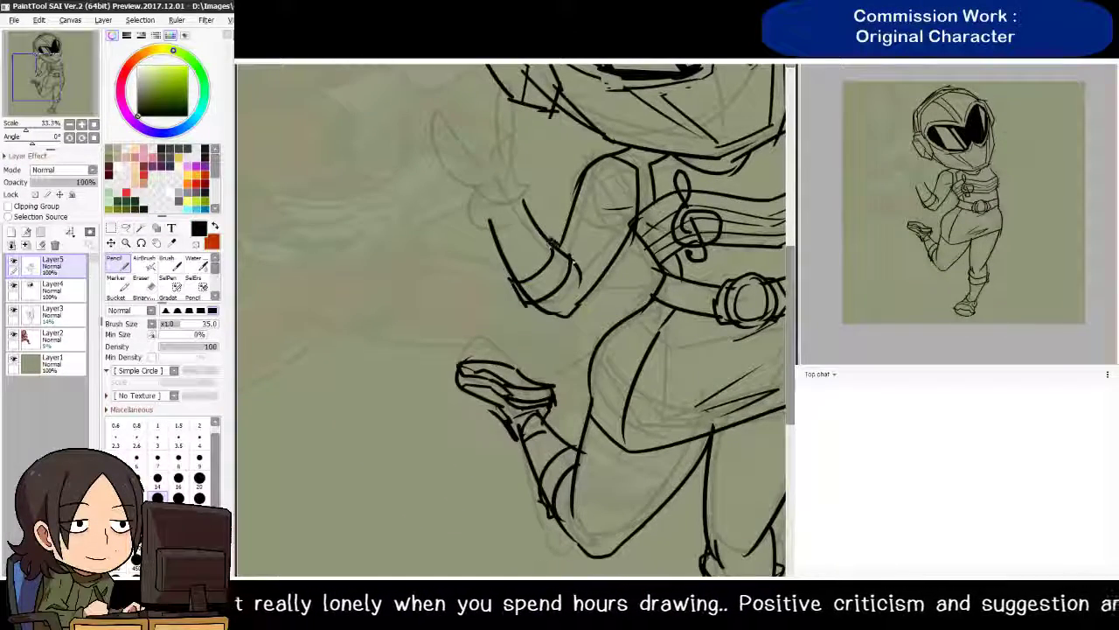
{"action": "left_click_drag", "start_coordinate": [680, 306], "coordinate": [733, 385]}
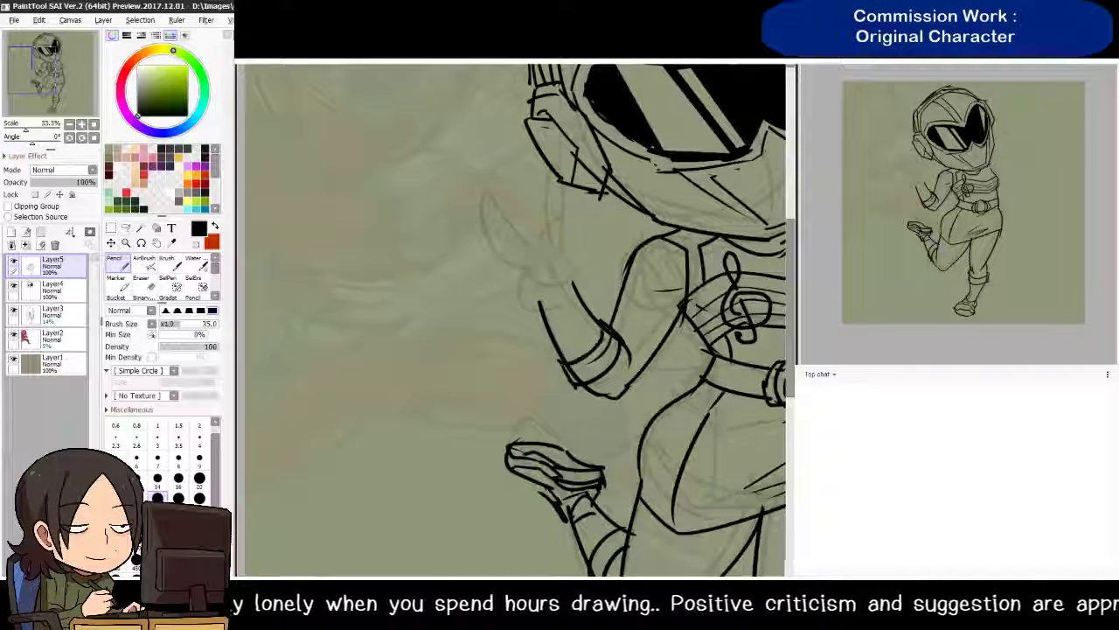
Draw the bent arm's hand with raised index finger, folded middle fingers, extended little finger and palm edge, redoing the little finger
{"action": "mouse_move", "coordinate": [570, 252]}
{"action": "left_mouse_down"}
{"action": "mouse_move", "coordinate": [577, 297]}
{"action": "mouse_move", "coordinate": [583, 279]}
{"action": "left_mouse_up"}
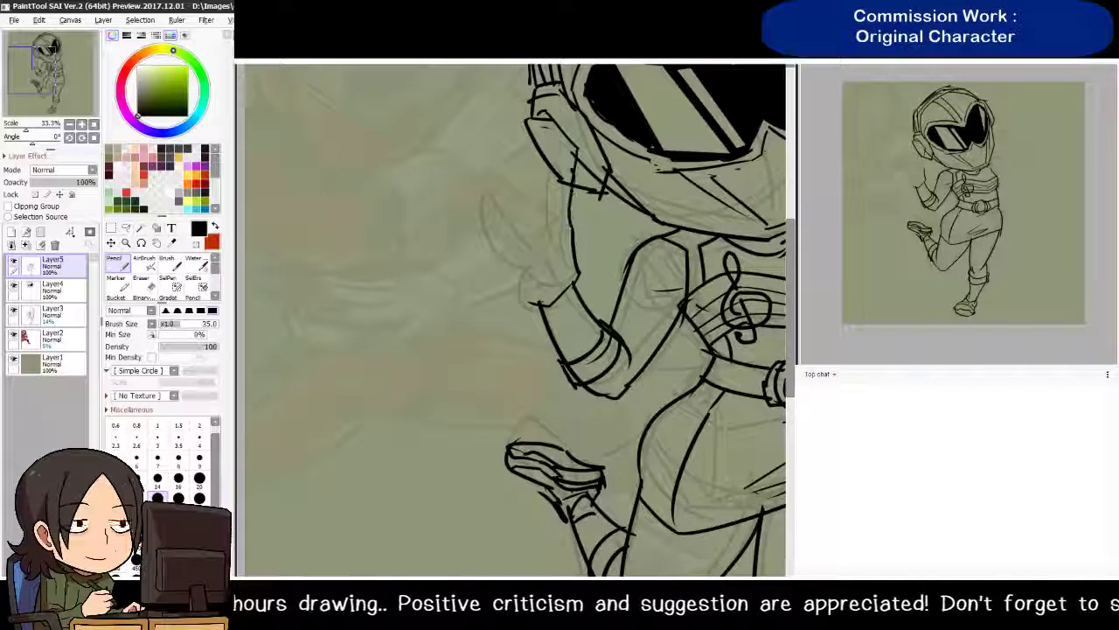
{"action": "mouse_move", "coordinate": [570, 164]}
{"action": "left_mouse_down"}
{"action": "mouse_move", "coordinate": [551, 211]}
{"action": "mouse_move", "coordinate": [574, 170]}
{"action": "mouse_move", "coordinate": [570, 187]}
{"action": "mouse_move", "coordinate": [561, 168]}
{"action": "mouse_move", "coordinate": [530, 229]}
{"action": "mouse_move", "coordinate": [528, 262]}
{"action": "left_mouse_up"}
{"action": "mouse_move", "coordinate": [531, 223]}
{"action": "left_mouse_down"}
{"action": "mouse_move", "coordinate": [517, 230]}
{"action": "mouse_move", "coordinate": [519, 267]}
{"action": "mouse_move", "coordinate": [529, 264]}
{"action": "mouse_move", "coordinate": [512, 235]}
{"action": "left_mouse_up"}
{"action": "left_click_drag", "start_coordinate": [512, 229], "coordinate": [490, 192]}
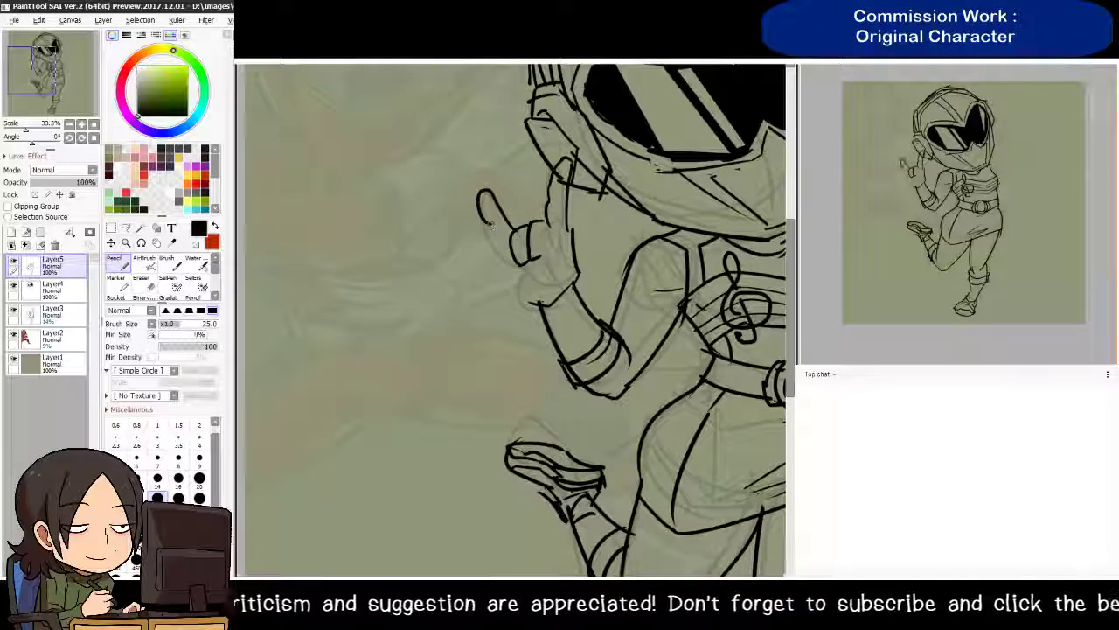
{"action": "key", "text": "ctrl+z"}
{"action": "left_click_drag", "start_coordinate": [514, 229], "coordinate": [478, 182]}
{"action": "mouse_move", "coordinate": [474, 180]}
{"action": "left_mouse_down"}
{"action": "mouse_move", "coordinate": [515, 289]}
{"action": "mouse_move", "coordinate": [530, 308]}
{"action": "left_mouse_up"}
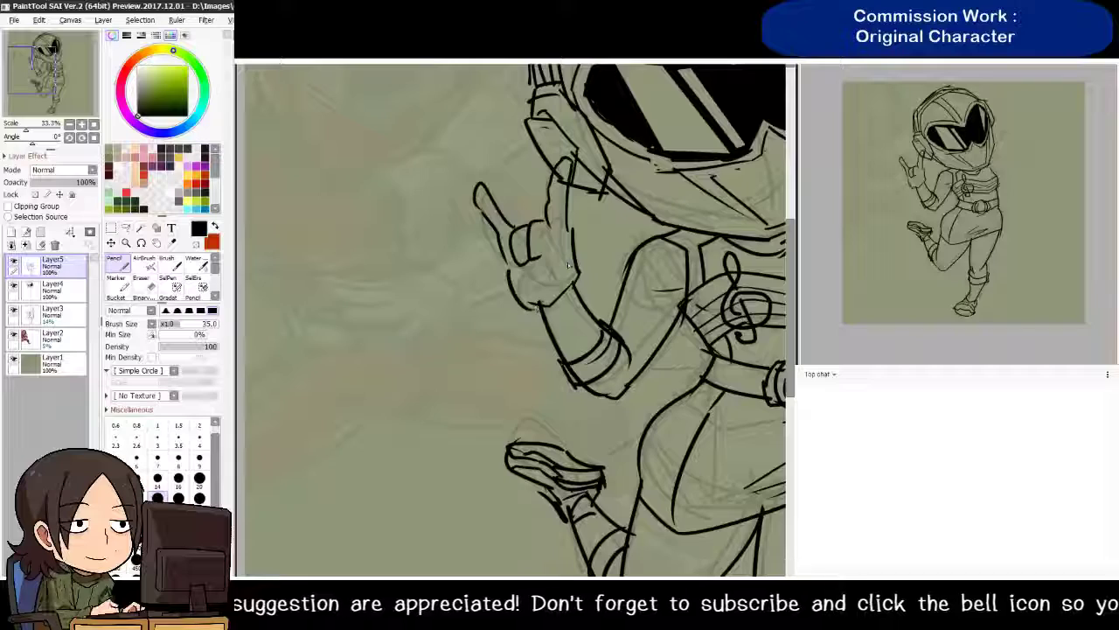
Draw the thumb across the hand's folded fingers and erase the overlapping lines beneath it
{"action": "left_click_drag", "start_coordinate": [570, 260], "coordinate": [545, 237]}
{"action": "left_click_drag", "start_coordinate": [558, 240], "coordinate": [516, 264]}
{"action": "left_click_drag", "start_coordinate": [522, 264], "coordinate": [544, 267]}
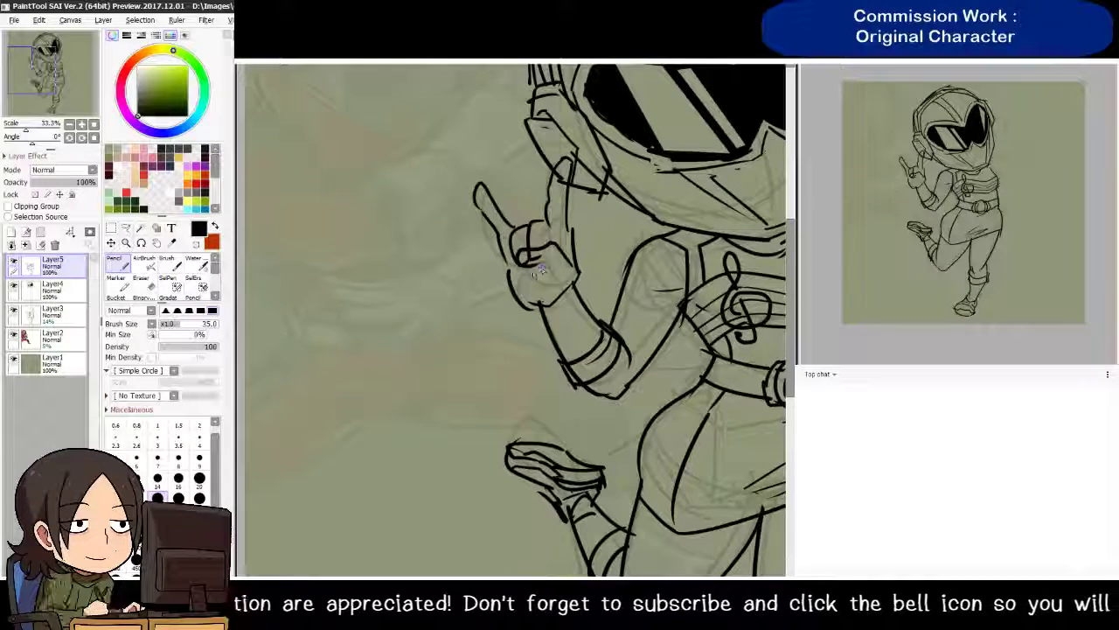
{"action": "key", "text": "e"}
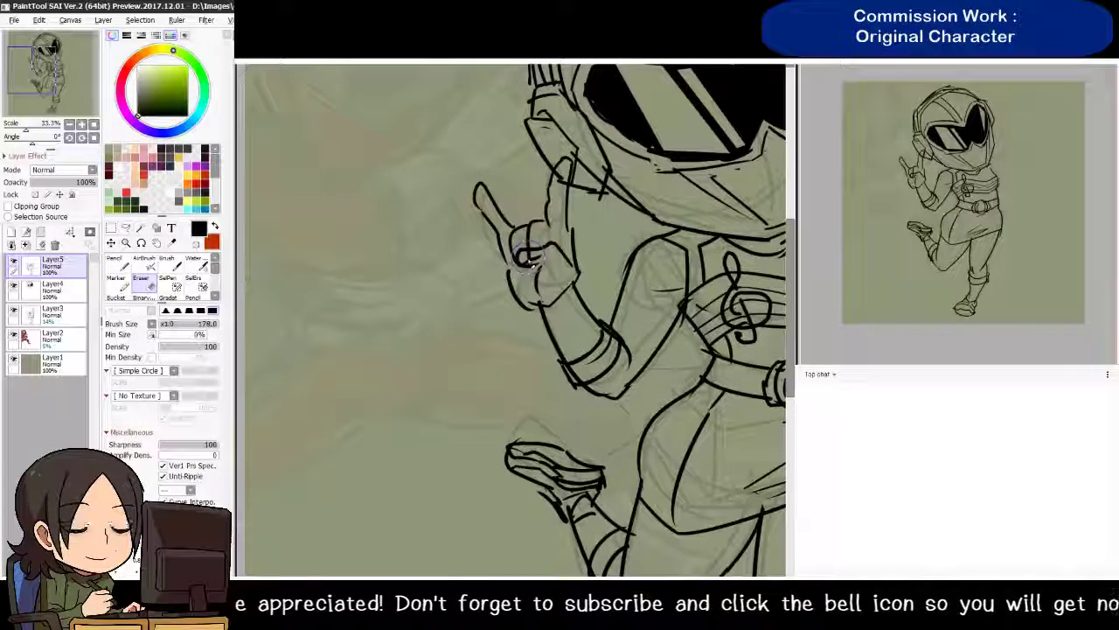
{"action": "left_click_drag", "start_coordinate": [527, 257], "coordinate": [530, 252]}
{"action": "key", "text": "n"}
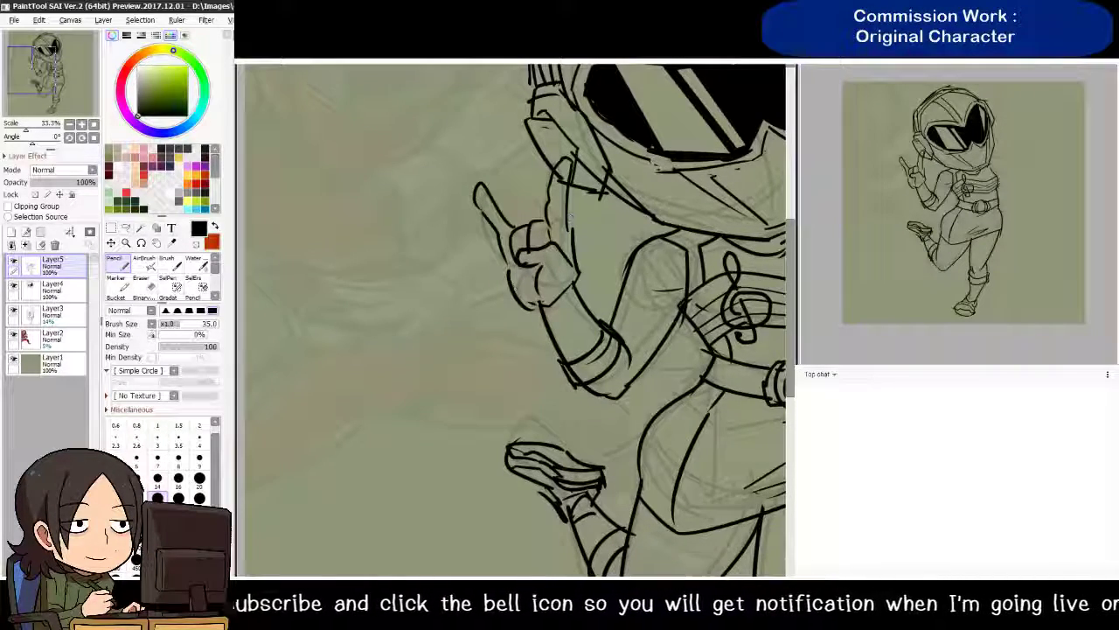
Draw the other arm's upper edge from below the helmet to the elbow crease, plus its inner forearm line, redoing rejected strokes
{"action": "mouse_move", "coordinate": [569, 220]}
{"action": "left_mouse_down"}
{"action": "mouse_move", "coordinate": [537, 313]}
{"action": "mouse_move", "coordinate": [539, 376]}
{"action": "left_mouse_up"}
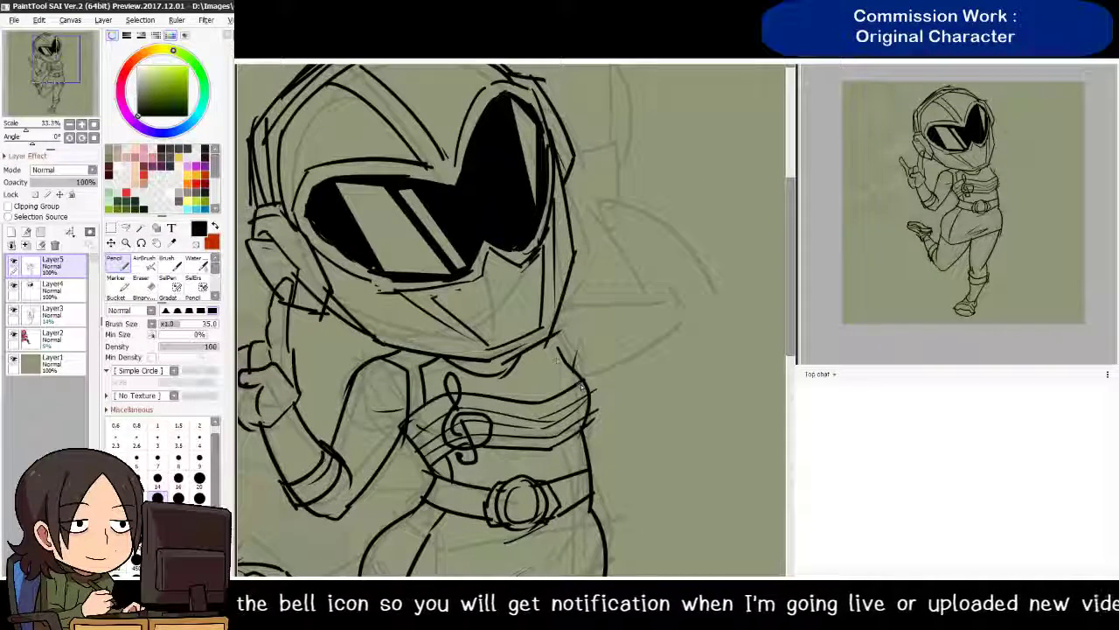
{"action": "mouse_move", "coordinate": [577, 383]}
{"action": "left_mouse_down"}
{"action": "mouse_move", "coordinate": [543, 343]}
{"action": "mouse_move", "coordinate": [517, 340]}
{"action": "mouse_move", "coordinate": [629, 297]}
{"action": "left_mouse_up"}
{"action": "key", "text": "ctrl+z"}
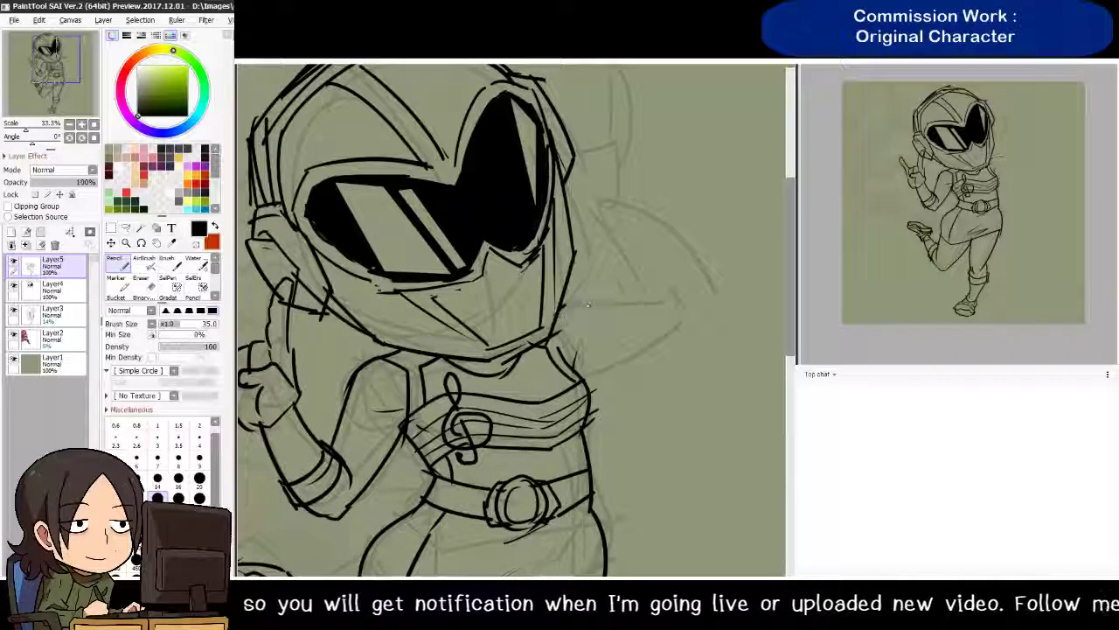
{"action": "key", "text": "ctrl+z"}
{"action": "left_click_drag", "start_coordinate": [563, 308], "coordinate": [640, 299]}
{"action": "mouse_move", "coordinate": [623, 262]}
{"action": "left_mouse_down"}
{"action": "mouse_move", "coordinate": [612, 274]}
{"action": "mouse_move", "coordinate": [602, 267]}
{"action": "mouse_move", "coordinate": [649, 318]}
{"action": "left_mouse_up"}
{"action": "key", "text": "alt+Tab"}
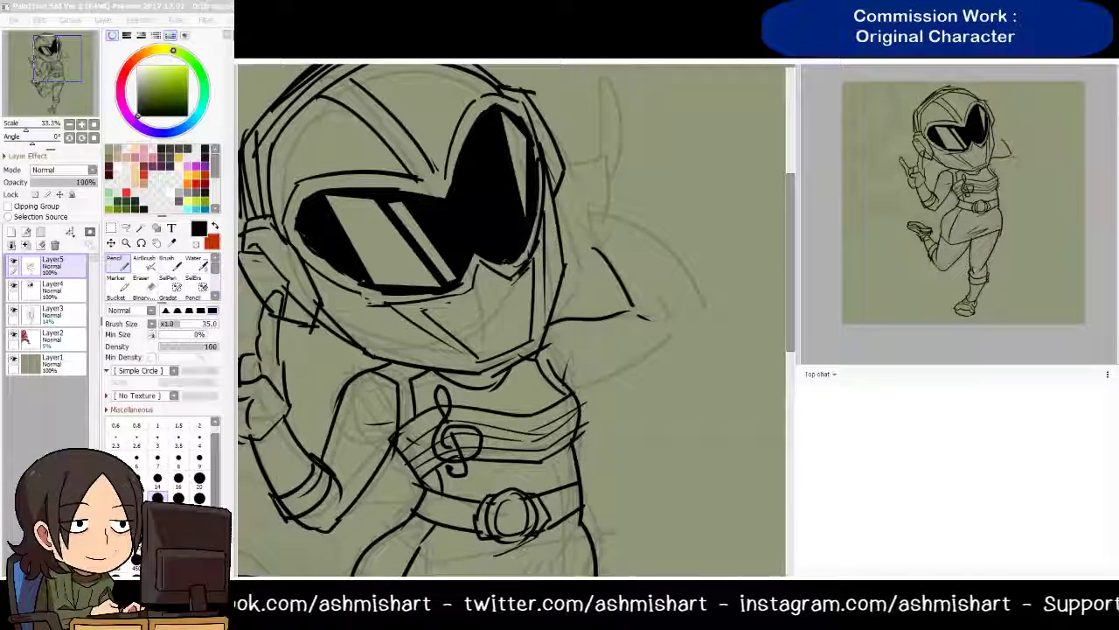
{"action": "key", "text": "End"}
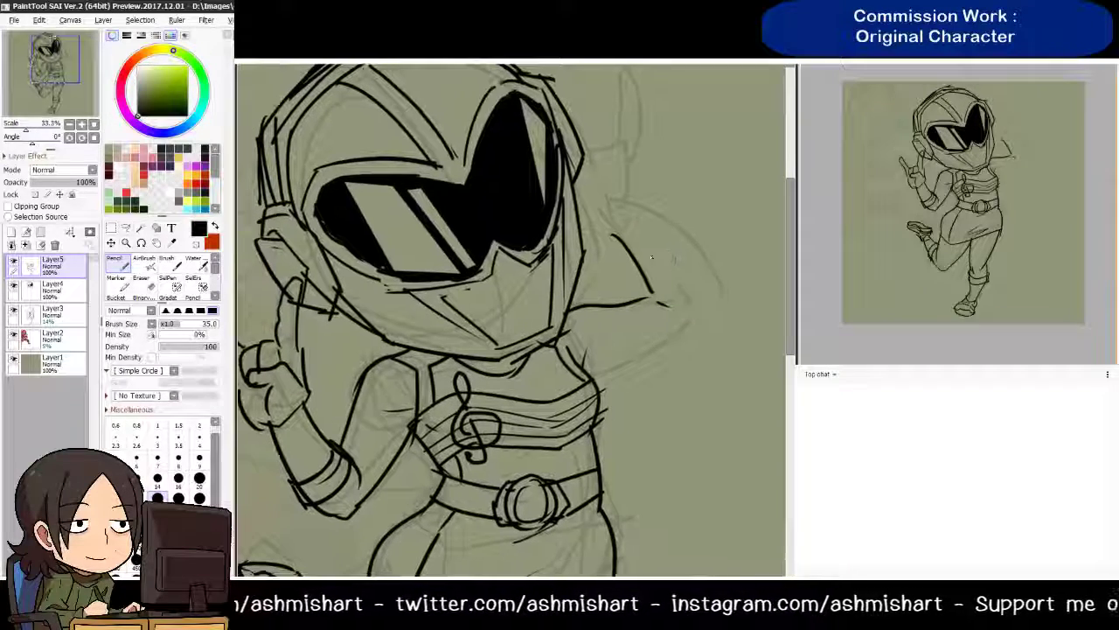
Draw the second arm's outer forearm curve around the elbow and its underside to the armpit, redoing the underside until it curves smoothly
{"action": "key", "text": "ctrl+z"}
{"action": "mouse_move", "coordinate": [637, 208]}
{"action": "left_mouse_down"}
{"action": "mouse_move", "coordinate": [700, 271]}
{"action": "mouse_move", "coordinate": [704, 330]}
{"action": "mouse_move", "coordinate": [618, 368]}
{"action": "left_mouse_up"}
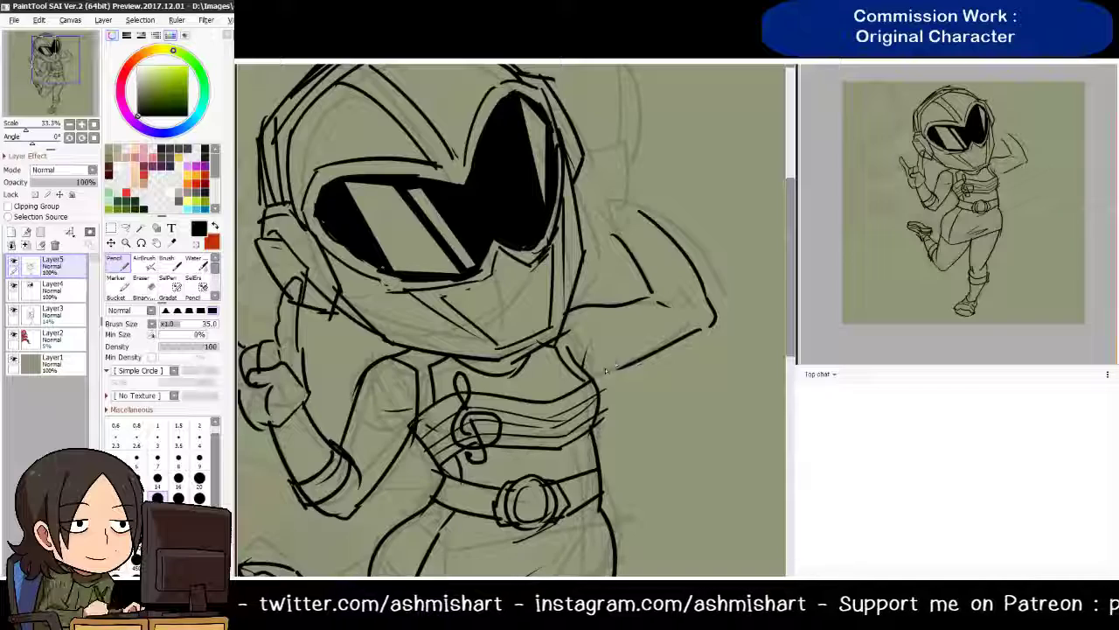
{"action": "key", "text": "ctrl+z"}
{"action": "left_click_drag", "start_coordinate": [702, 325], "coordinate": [579, 376]}
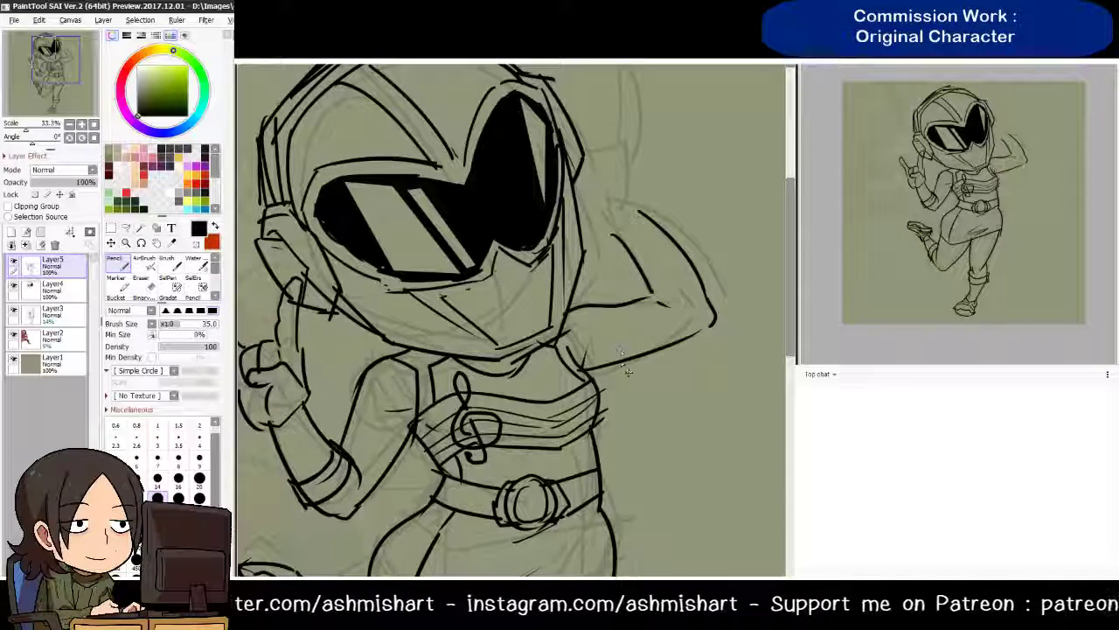
{"action": "key", "text": "ctrl+z"}
{"action": "left_click_drag", "start_coordinate": [707, 325], "coordinate": [580, 374]}
Add a forearm band near the second arm's elbow and draw its hand as a horns sign beside the helmet
{"action": "mouse_move", "coordinate": [645, 299]}
{"action": "left_mouse_down"}
{"action": "mouse_move", "coordinate": [674, 289]}
{"action": "mouse_move", "coordinate": [652, 279]}
{"action": "mouse_move", "coordinate": [651, 293]}
{"action": "mouse_move", "coordinate": [662, 277]}
{"action": "mouse_move", "coordinate": [650, 277]}
{"action": "mouse_move", "coordinate": [696, 263]}
{"action": "mouse_move", "coordinate": [681, 289]}
{"action": "mouse_move", "coordinate": [652, 299]}
{"action": "left_mouse_up"}
{"action": "key", "text": "ctrl+z"}
{"action": "left_click_drag", "start_coordinate": [636, 256], "coordinate": [628, 232]}
{"action": "mouse_move", "coordinate": [638, 280]}
{"action": "left_mouse_down"}
{"action": "mouse_move", "coordinate": [616, 169]}
{"action": "mouse_move", "coordinate": [662, 222]}
{"action": "mouse_move", "coordinate": [669, 257]}
{"action": "mouse_move", "coordinate": [656, 255]}
{"action": "left_mouse_up"}
{"action": "left_click_drag", "start_coordinate": [658, 209], "coordinate": [678, 224]}
{"action": "mouse_move", "coordinate": [669, 231]}
{"action": "left_mouse_down"}
{"action": "mouse_move", "coordinate": [685, 160]}
{"action": "mouse_move", "coordinate": [689, 264]}
{"action": "mouse_move", "coordinate": [675, 281]}
{"action": "mouse_move", "coordinate": [641, 263]}
{"action": "mouse_move", "coordinate": [685, 253]}
{"action": "mouse_move", "coordinate": [647, 253]}
{"action": "left_mouse_up"}
{"action": "left_click_drag", "start_coordinate": [640, 254], "coordinate": [619, 289]}
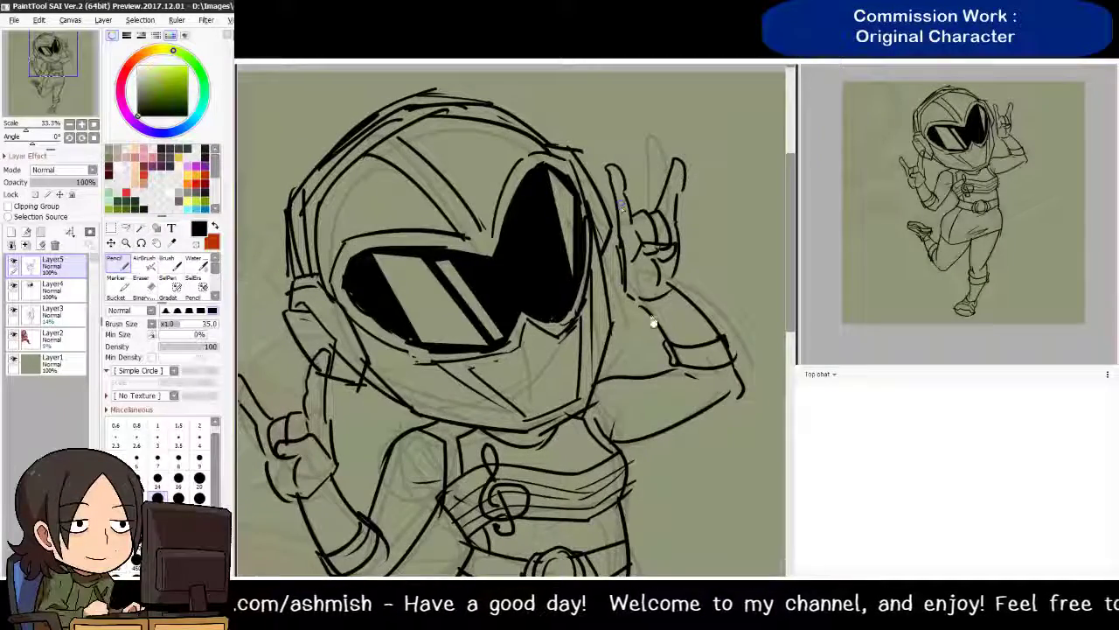
Examine the sketched figure from the raised hands down to the shoes, close up and as a whole
{"action": "scroll", "coordinate": [647, 307], "scroll_direction": "down", "scroll_amount": 1}
{"action": "scroll", "coordinate": [625, 291], "scroll_direction": "down", "scroll_amount": 3}
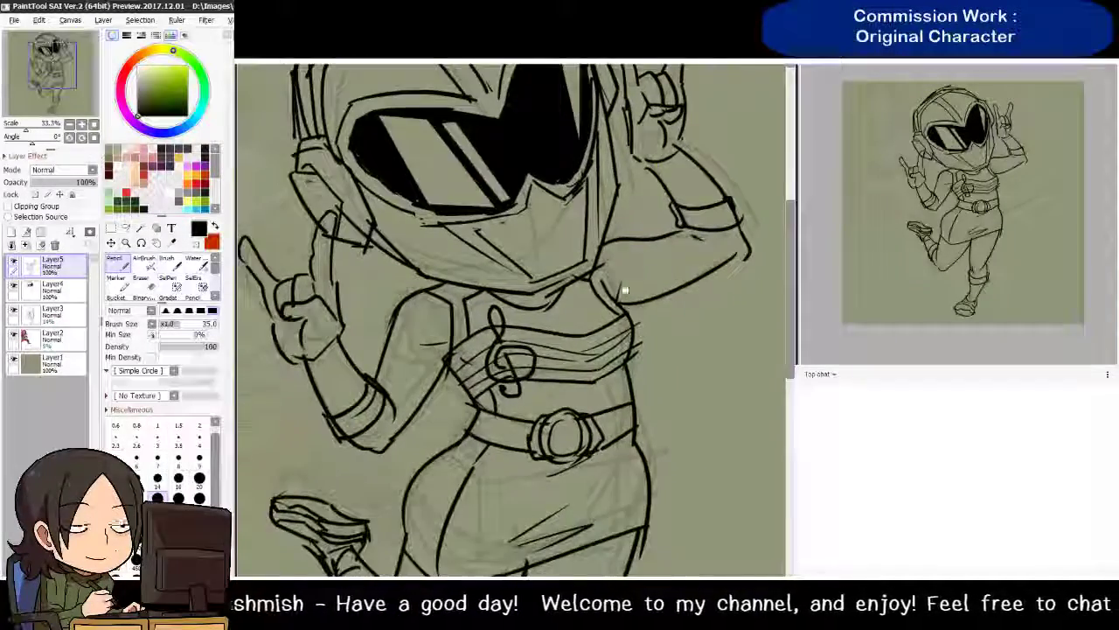
{"action": "scroll", "coordinate": [630, 295], "scroll_direction": "down", "scroll_amount": 3}
{"action": "scroll", "coordinate": [630, 314], "scroll_direction": "up", "scroll_amount": 2}
{"action": "scroll", "coordinate": [634, 315], "scroll_direction": "down", "scroll_amount": 1}
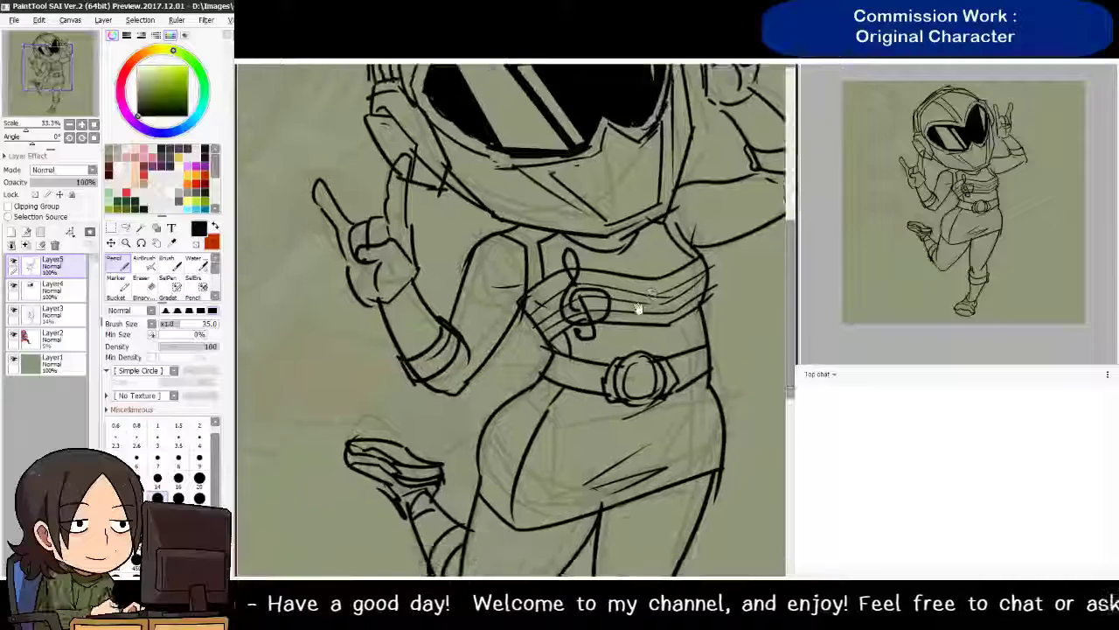
{"action": "scroll", "coordinate": [639, 308], "scroll_direction": "down", "scroll_amount": 3}
{"action": "scroll", "coordinate": [642, 302], "scroll_direction": "up", "scroll_amount": 2}
{"action": "scroll", "coordinate": [651, 289], "scroll_direction": "down", "scroll_amount": 1}
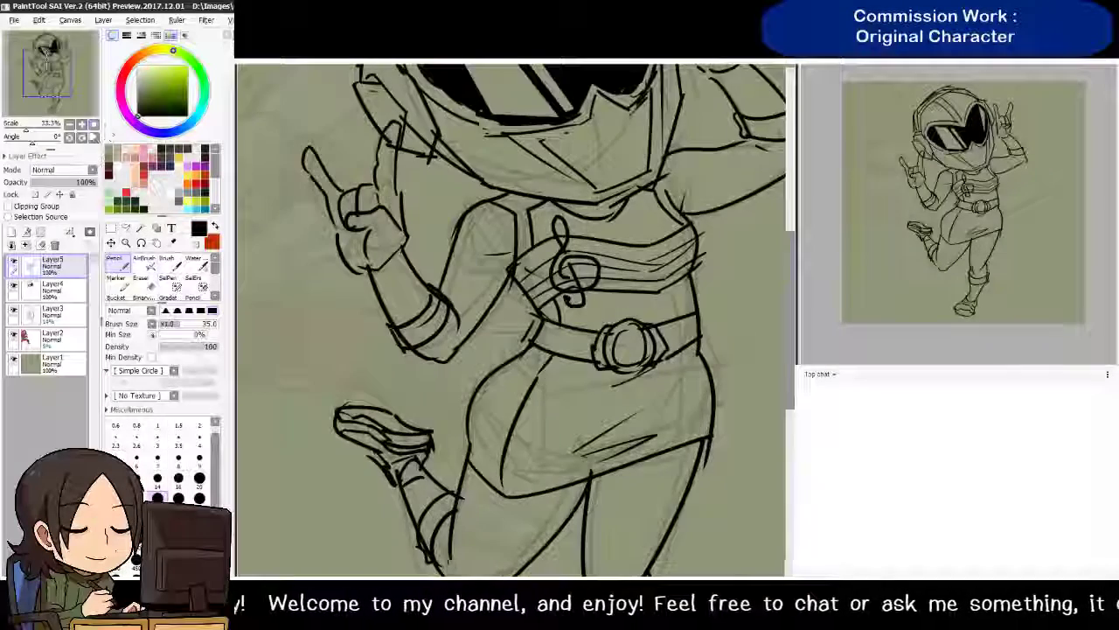
{"action": "scroll", "coordinate": [529, 363], "scroll_direction": "down", "scroll_amount": 2}
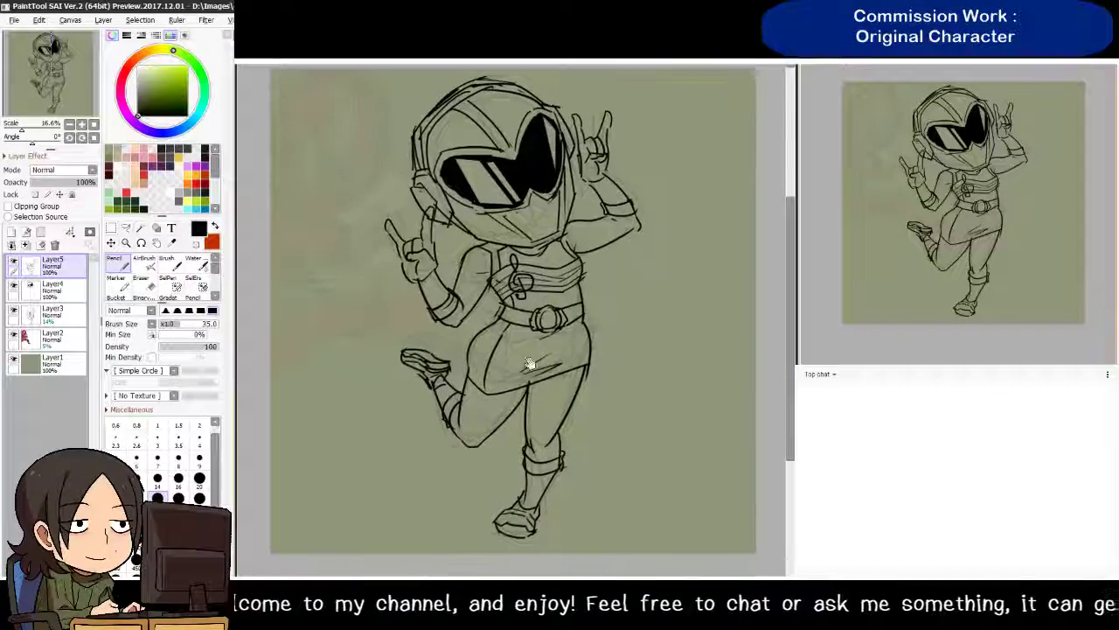
{"action": "scroll", "coordinate": [529, 363], "scroll_direction": "up", "scroll_amount": 1}
{"action": "scroll", "coordinate": [529, 363], "scroll_direction": "down", "scroll_amount": 1}
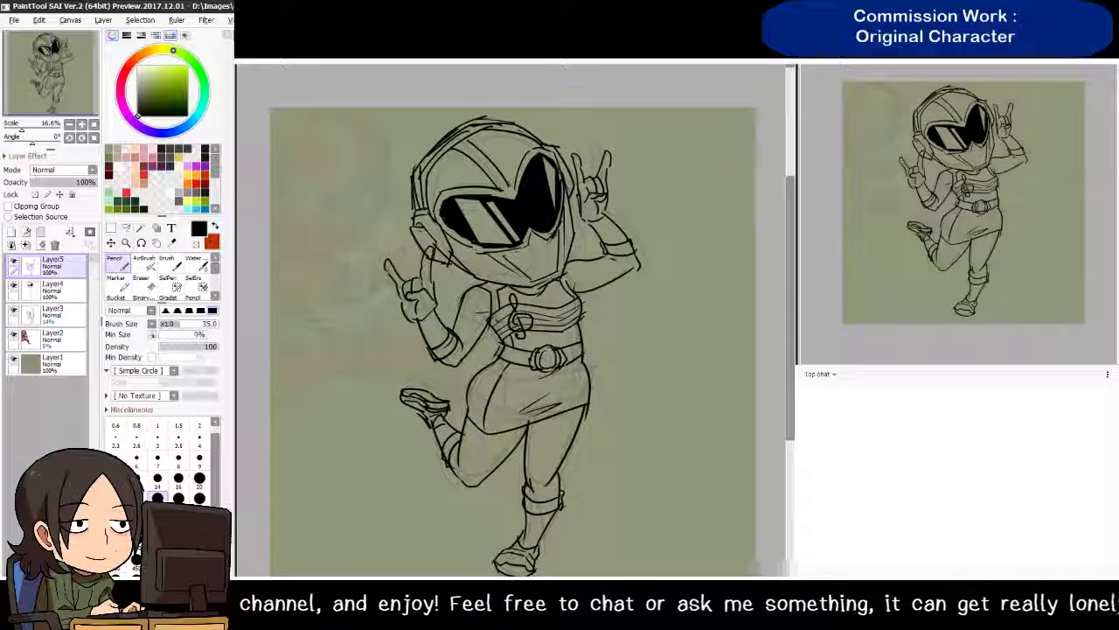
{"action": "left_click", "coordinate": [623, 367]}
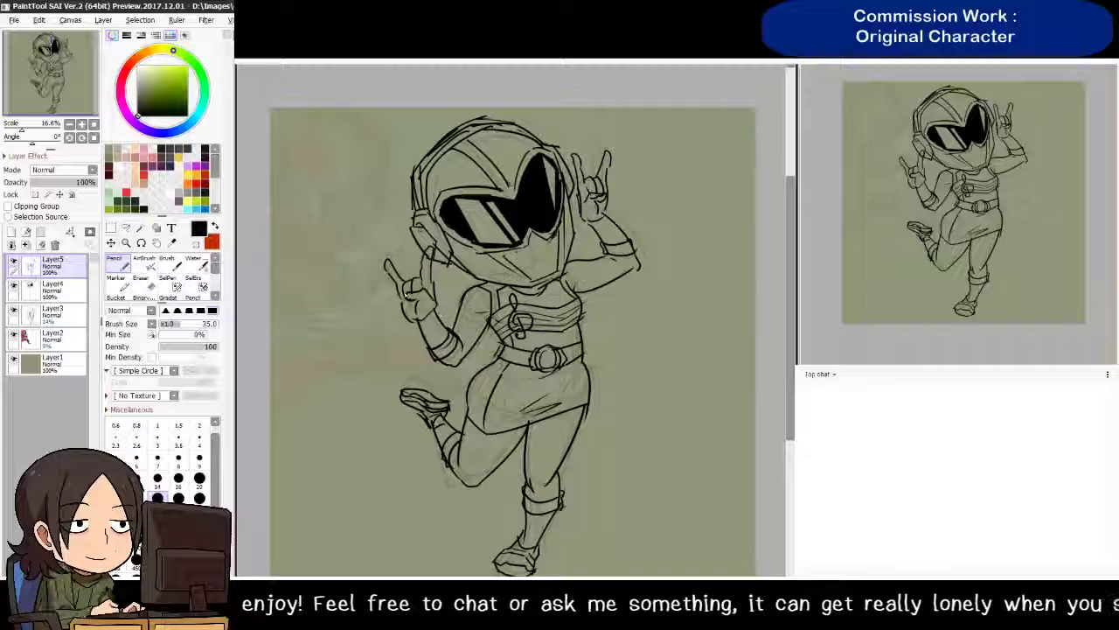
Undo the trial curve beside the figure and add a new layer directly above Layer2
{"action": "left_click_drag", "start_coordinate": [337, 167], "coordinate": [331, 489]}
{"action": "key", "text": "ctrl+z"}
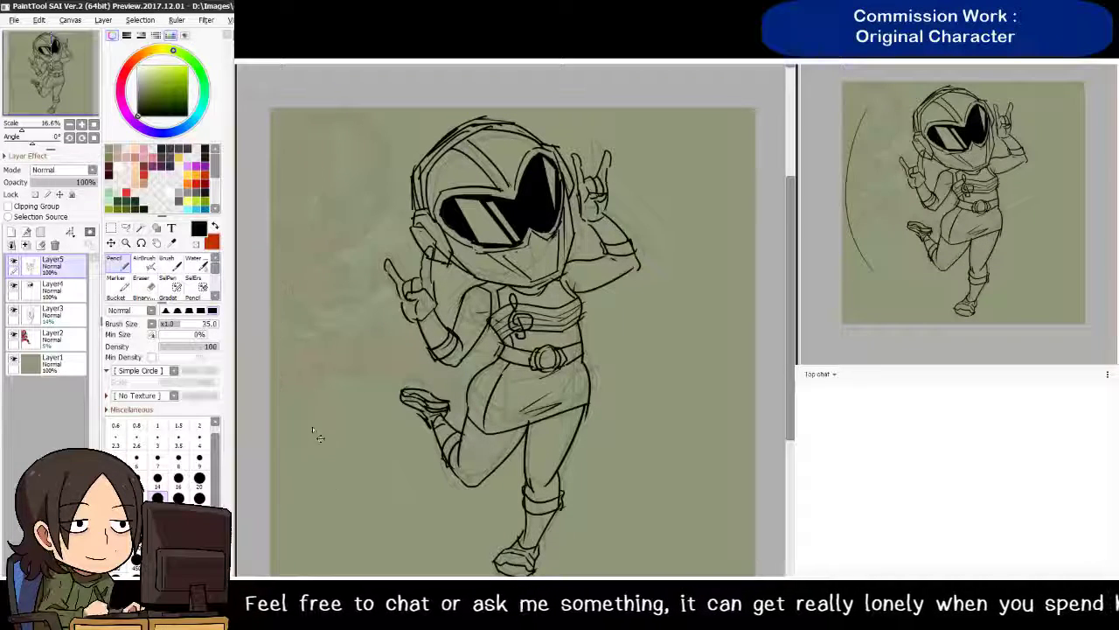
{"action": "left_click", "coordinate": [53, 337]}
{"action": "left_click", "coordinate": [11, 232]}
Sketch a wing behind the bent arm with a long curved outer edge and jagged lower and upper feather strokes
{"action": "mouse_move", "coordinate": [326, 176]}
{"action": "left_mouse_down"}
{"action": "mouse_move", "coordinate": [305, 223]}
{"action": "mouse_move", "coordinate": [328, 471]}
{"action": "left_mouse_up"}
{"action": "left_click_drag", "start_coordinate": [312, 319], "coordinate": [331, 468]}
{"action": "mouse_move", "coordinate": [345, 345]}
{"action": "left_mouse_down"}
{"action": "mouse_move", "coordinate": [356, 456]}
{"action": "mouse_move", "coordinate": [378, 399]}
{"action": "left_mouse_up"}
{"action": "left_click_drag", "start_coordinate": [382, 363], "coordinate": [395, 384]}
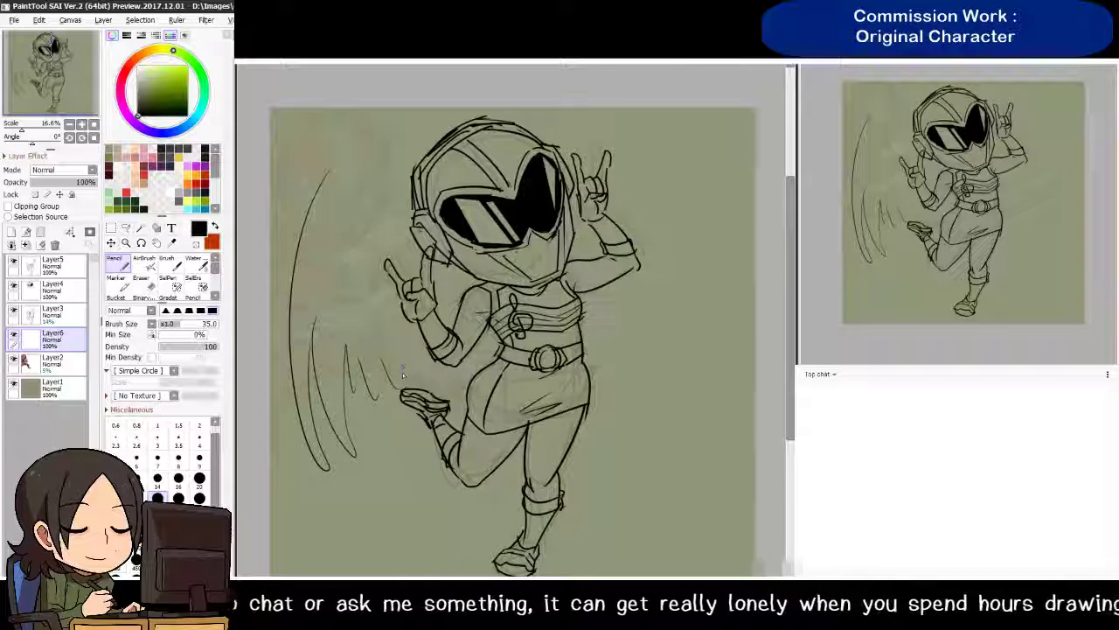
{"action": "left_click_drag", "start_coordinate": [336, 173], "coordinate": [316, 285]}
{"action": "left_click_drag", "start_coordinate": [343, 226], "coordinate": [320, 280]}
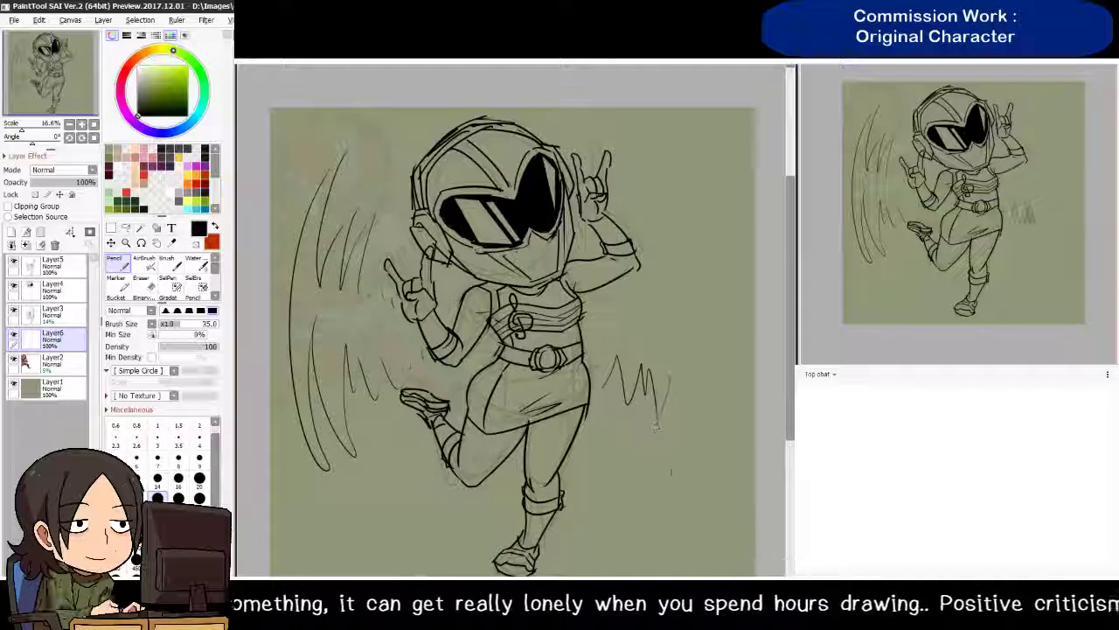
Sketch the matching wing on the figure's other side, with jagged lower and upper feathers and a doubled curved outer edge
{"action": "left_click_drag", "start_coordinate": [612, 376], "coordinate": [682, 472]}
{"action": "left_click_drag", "start_coordinate": [687, 385], "coordinate": [673, 525]}
{"action": "left_click_drag", "start_coordinate": [700, 487], "coordinate": [710, 352]}
{"action": "left_click_drag", "start_coordinate": [705, 446], "coordinate": [733, 273]}
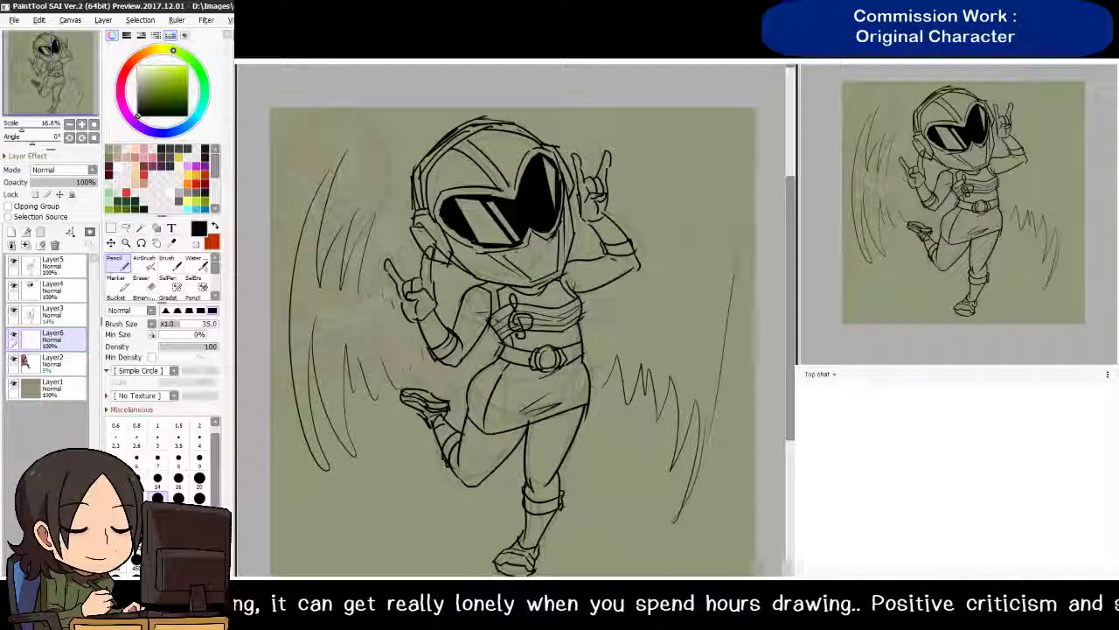
{"action": "left_click_drag", "start_coordinate": [731, 222], "coordinate": [673, 136]}
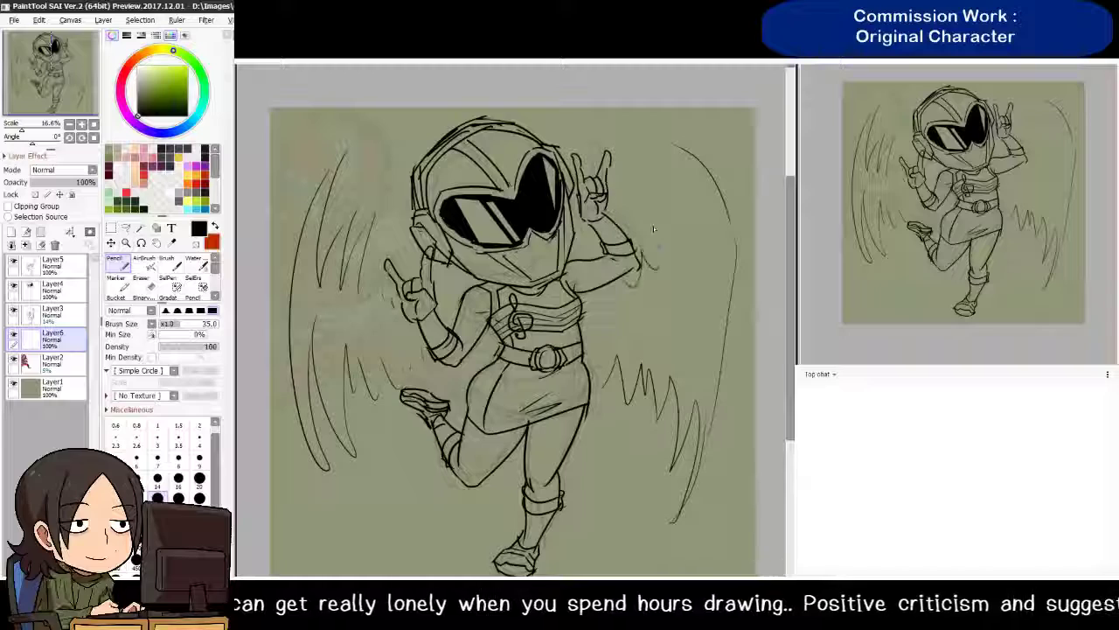
{"action": "mouse_move", "coordinate": [653, 229]}
{"action": "left_mouse_down"}
{"action": "mouse_move", "coordinate": [678, 267]}
{"action": "mouse_move", "coordinate": [711, 276]}
{"action": "left_mouse_up"}
{"action": "left_click_drag", "start_coordinate": [687, 149], "coordinate": [716, 256]}
{"action": "left_click_drag", "start_coordinate": [669, 124], "coordinate": [733, 300]}
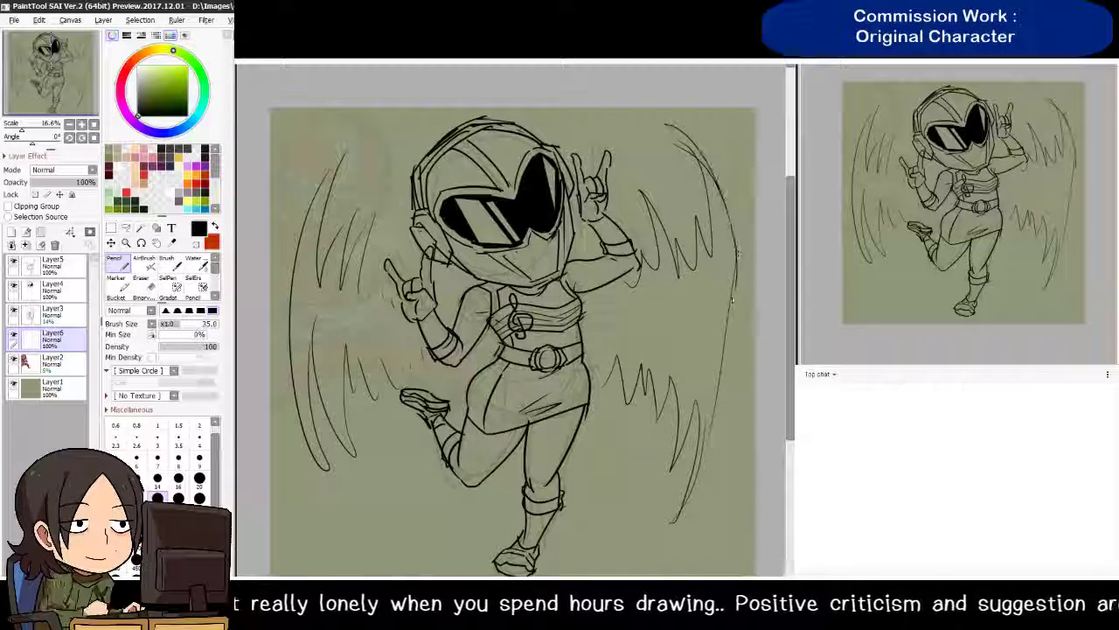
{"action": "mouse_move", "coordinate": [730, 234]}
{"action": "left_mouse_down"}
{"action": "mouse_move", "coordinate": [711, 442]}
{"action": "mouse_move", "coordinate": [670, 511]}
{"action": "left_mouse_up"}
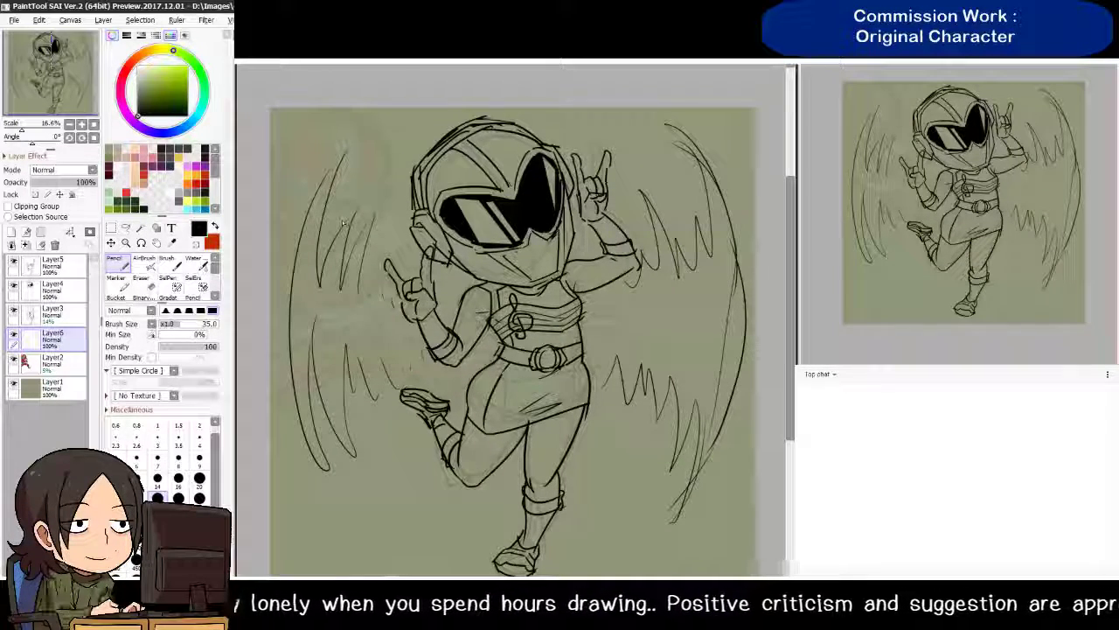
Reinforce the first wing's outer edge with extra curves and extend its lower tip
{"action": "left_click_drag", "start_coordinate": [318, 280], "coordinate": [297, 441]}
{"action": "left_click_drag", "start_coordinate": [329, 210], "coordinate": [294, 355]}
{"action": "mouse_move", "coordinate": [313, 468]}
{"action": "left_mouse_down"}
{"action": "mouse_move", "coordinate": [317, 500]}
{"action": "mouse_move", "coordinate": [353, 530]}
{"action": "left_mouse_up"}
{"action": "left_click_drag", "start_coordinate": [316, 446], "coordinate": [347, 515]}
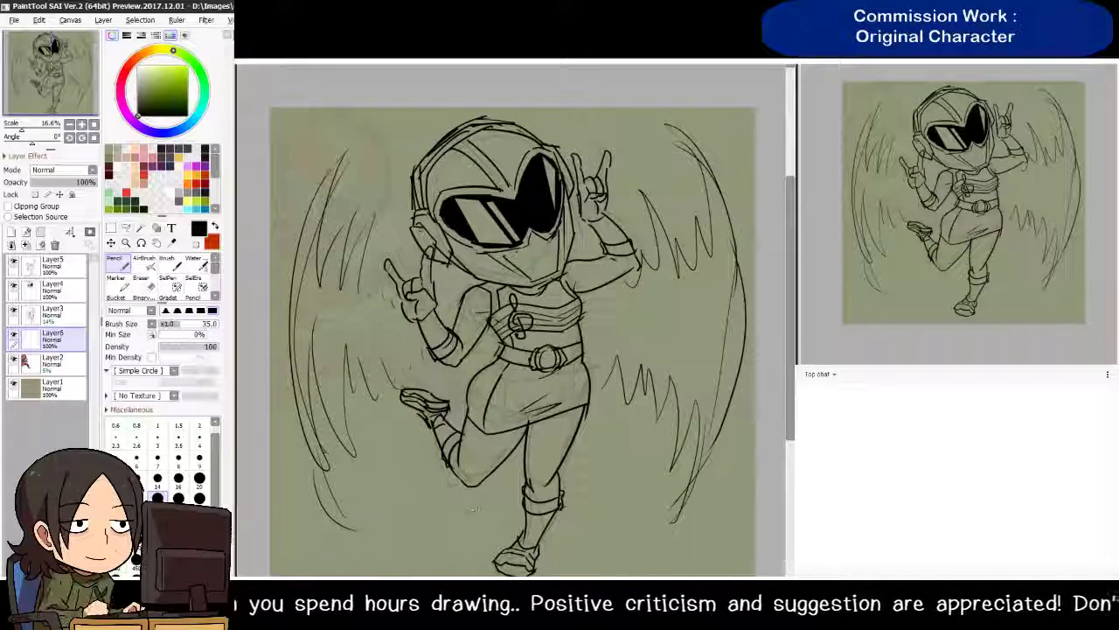
Sketch a wavy puff shape beside the standing foot and loose wispy strokes around the bent arm's hand and the other elbow
{"action": "left_click_drag", "start_coordinate": [472, 508], "coordinate": [440, 455]}
{"action": "mouse_move", "coordinate": [537, 494]}
{"action": "left_mouse_down"}
{"action": "mouse_move", "coordinate": [589, 448]}
{"action": "mouse_move", "coordinate": [581, 398]}
{"action": "left_mouse_up"}
{"action": "left_click_drag", "start_coordinate": [615, 464], "coordinate": [599, 479]}
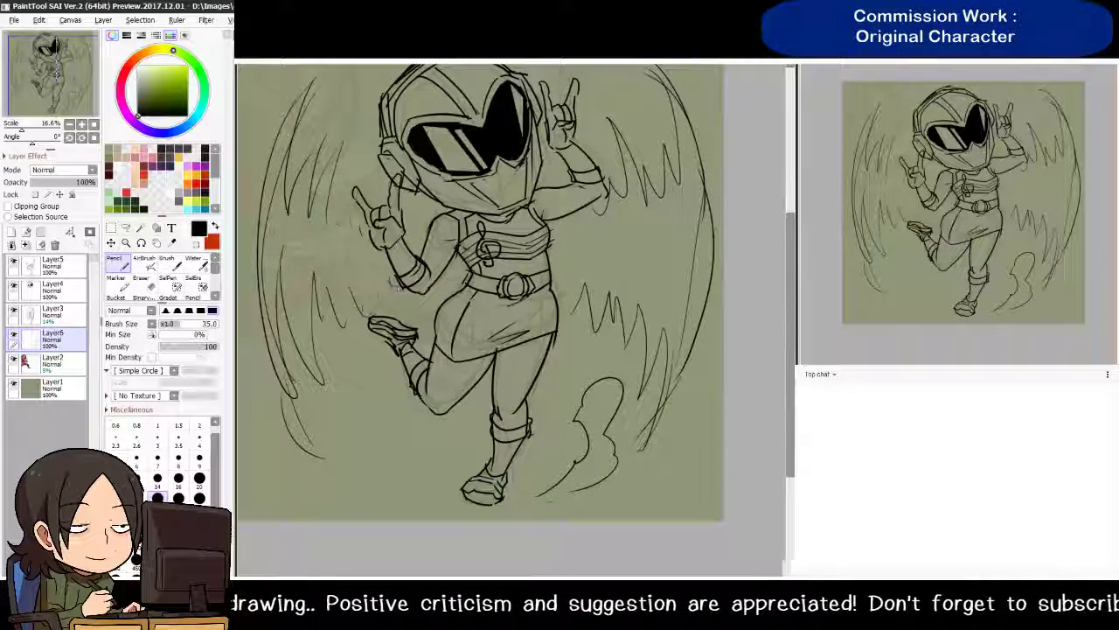
{"action": "left_click_drag", "start_coordinate": [392, 285], "coordinate": [362, 263]}
{"action": "mouse_move", "coordinate": [615, 209]}
{"action": "left_mouse_down"}
{"action": "mouse_move", "coordinate": [612, 168]}
{"action": "mouse_move", "coordinate": [624, 195]}
{"action": "left_mouse_up"}
{"action": "left_click_drag", "start_coordinate": [603, 140], "coordinate": [612, 218]}
{"action": "mouse_move", "coordinate": [595, 277]}
{"action": "left_mouse_down"}
{"action": "mouse_move", "coordinate": [598, 312]}
{"action": "mouse_move", "coordinate": [645, 316]}
{"action": "left_mouse_up"}
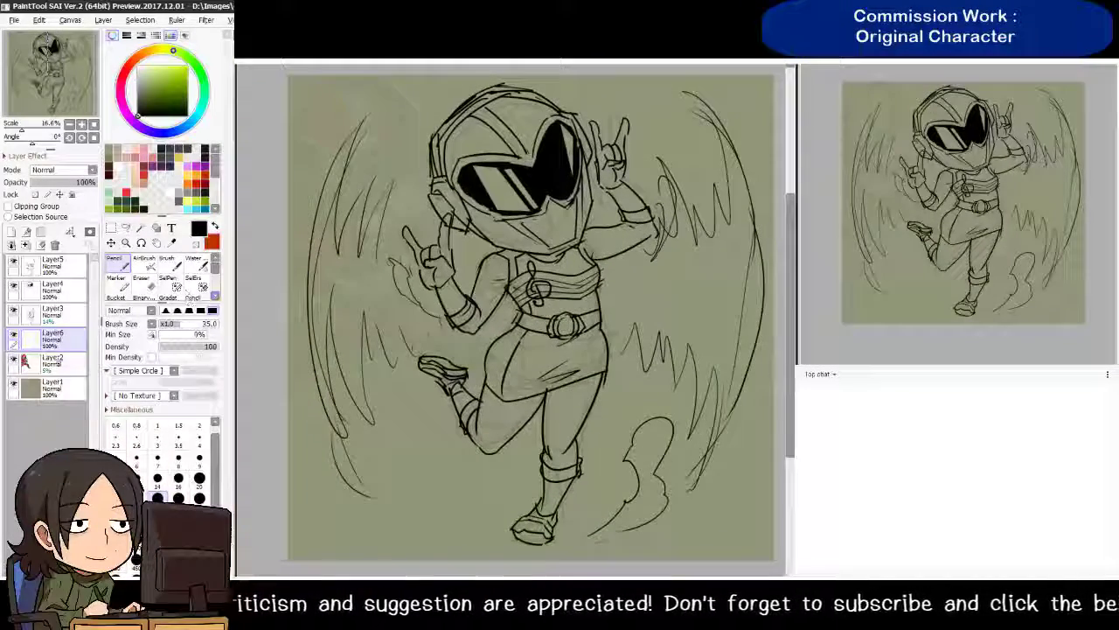
Compare the figure with and without the Layer6 effects, leave Layer6 visible with Layer3 and Layer2 hidden, and save the file
{"action": "left_click", "coordinate": [14, 336]}
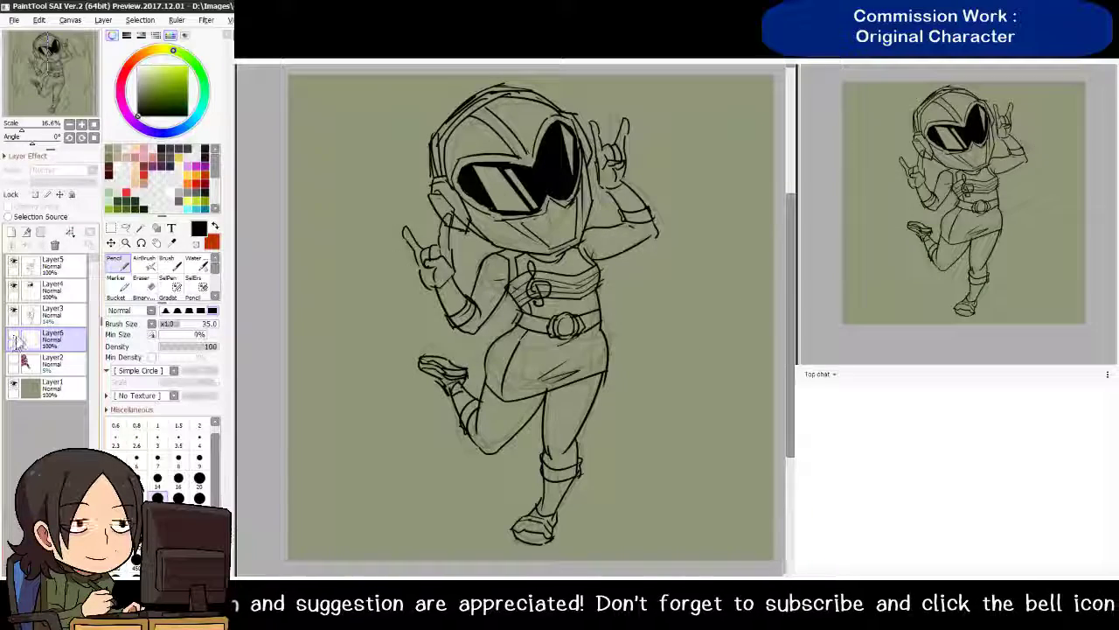
{"action": "left_click", "coordinate": [14, 335]}
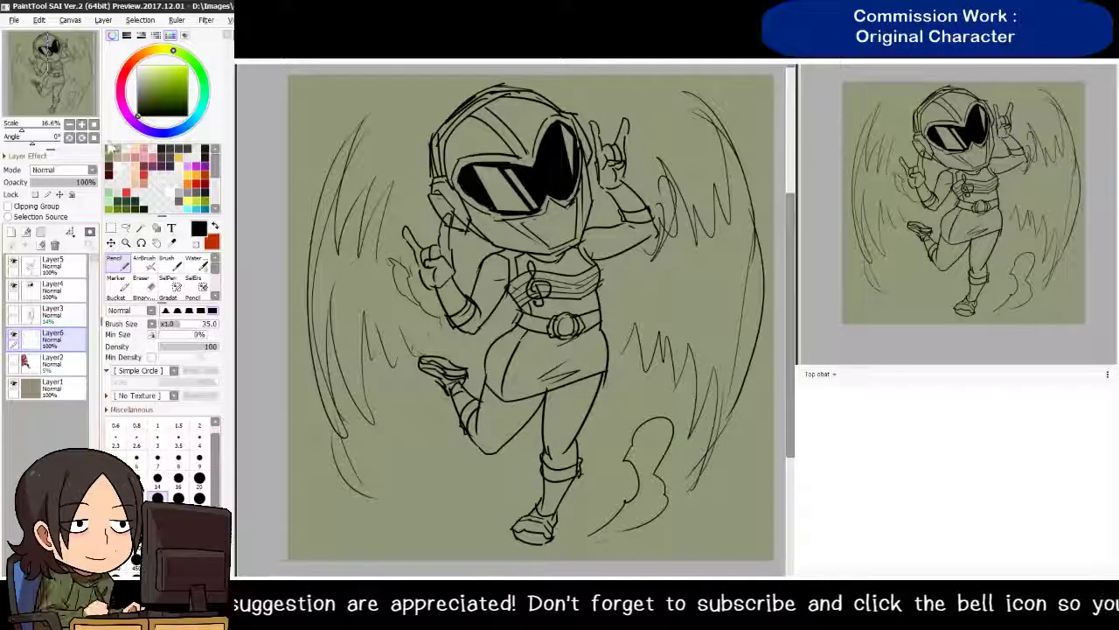
{"action": "key", "text": "ctrl+s"}
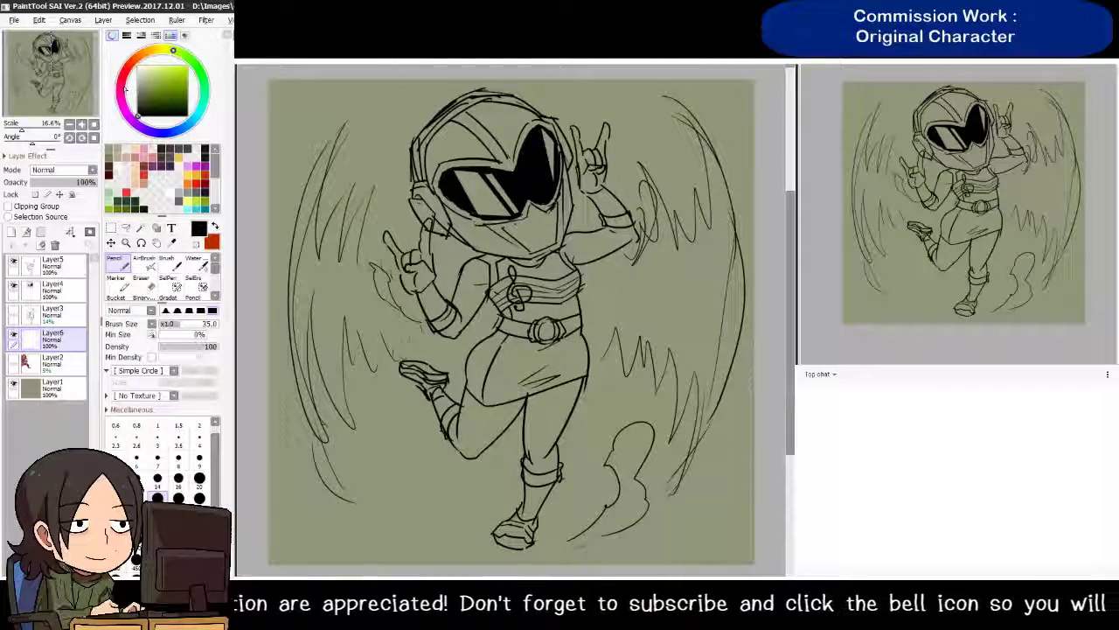